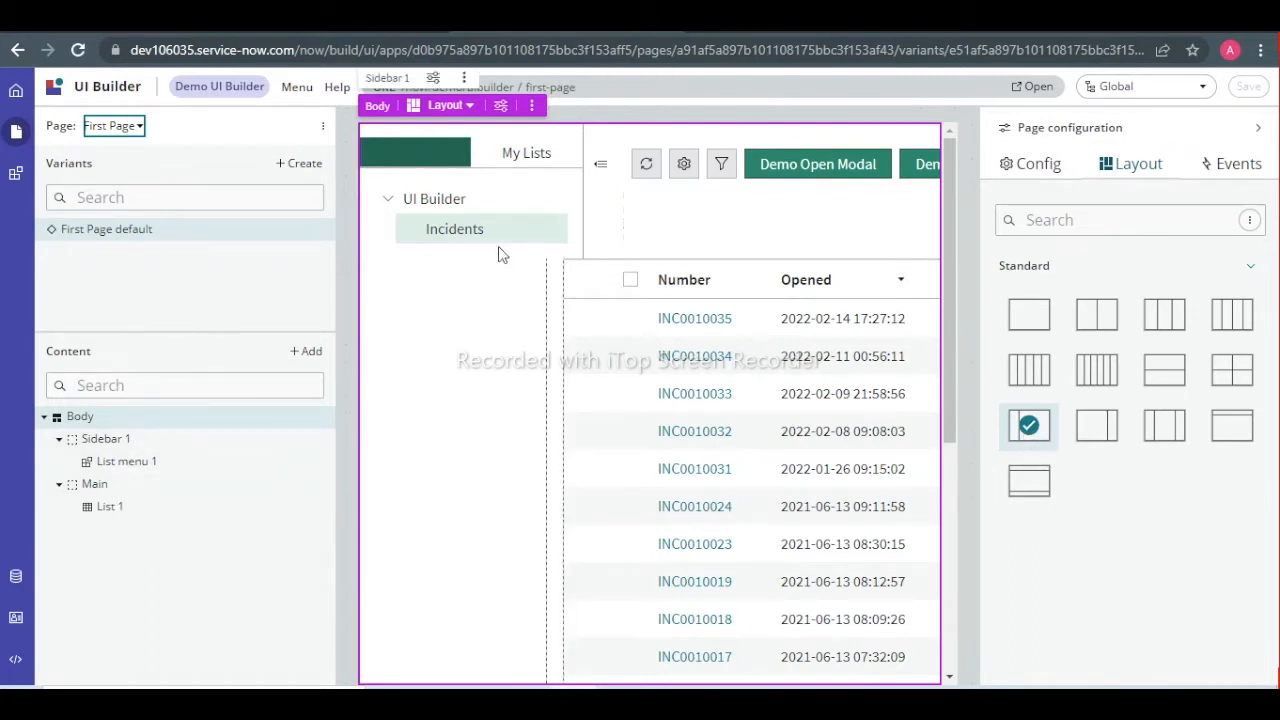
# - Examine the Incidents list component on First Page and the list in the live demo page
pyautogui.click(737, 327)
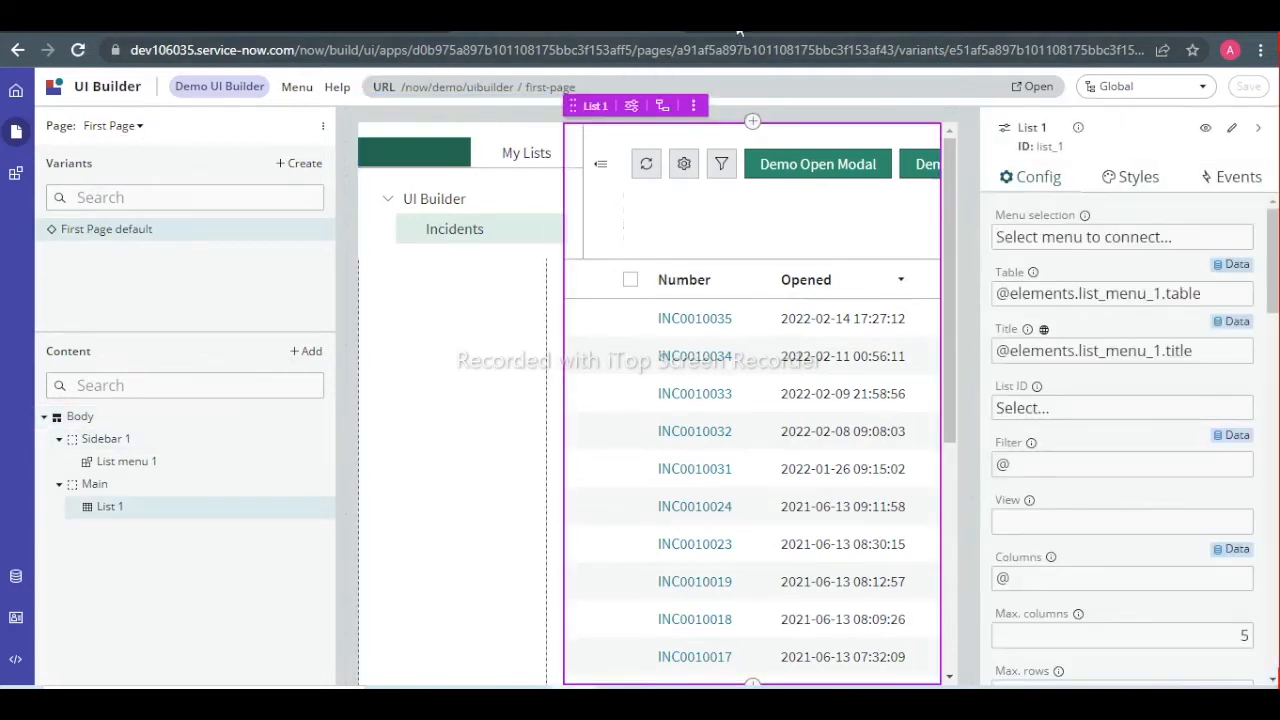
pyautogui.click(784, 18)
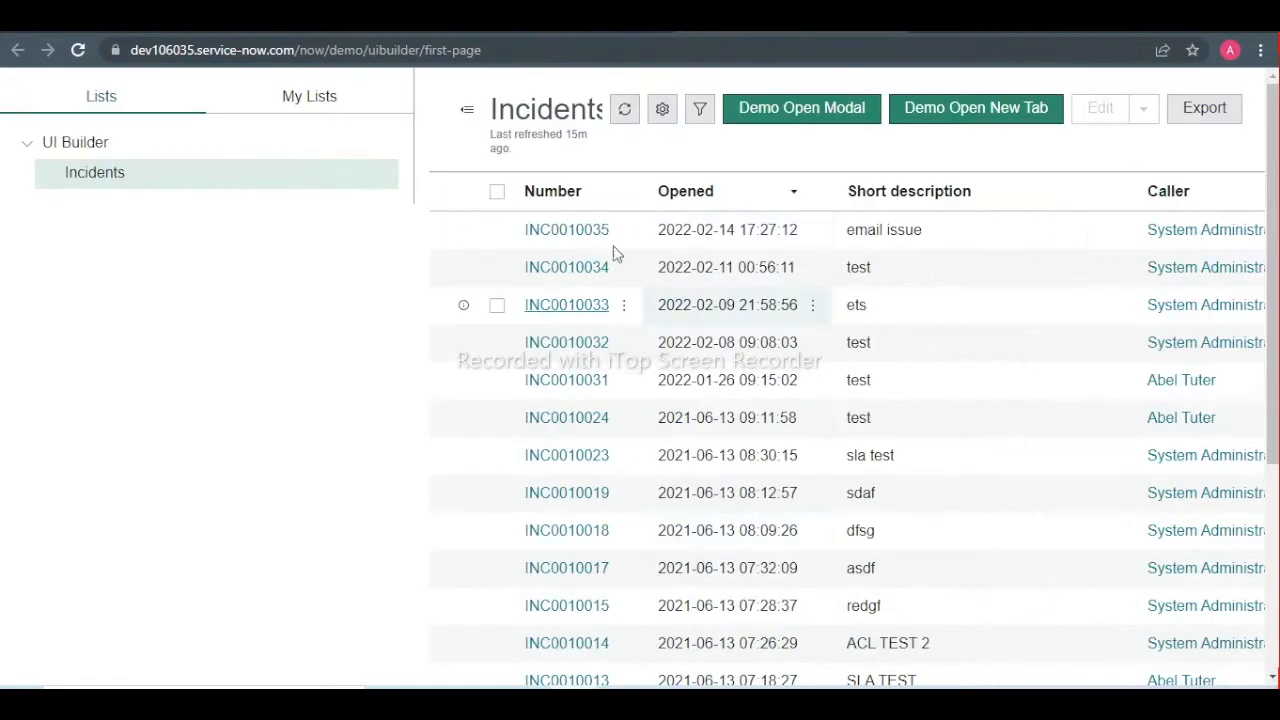
pyautogui.click(176, 180)
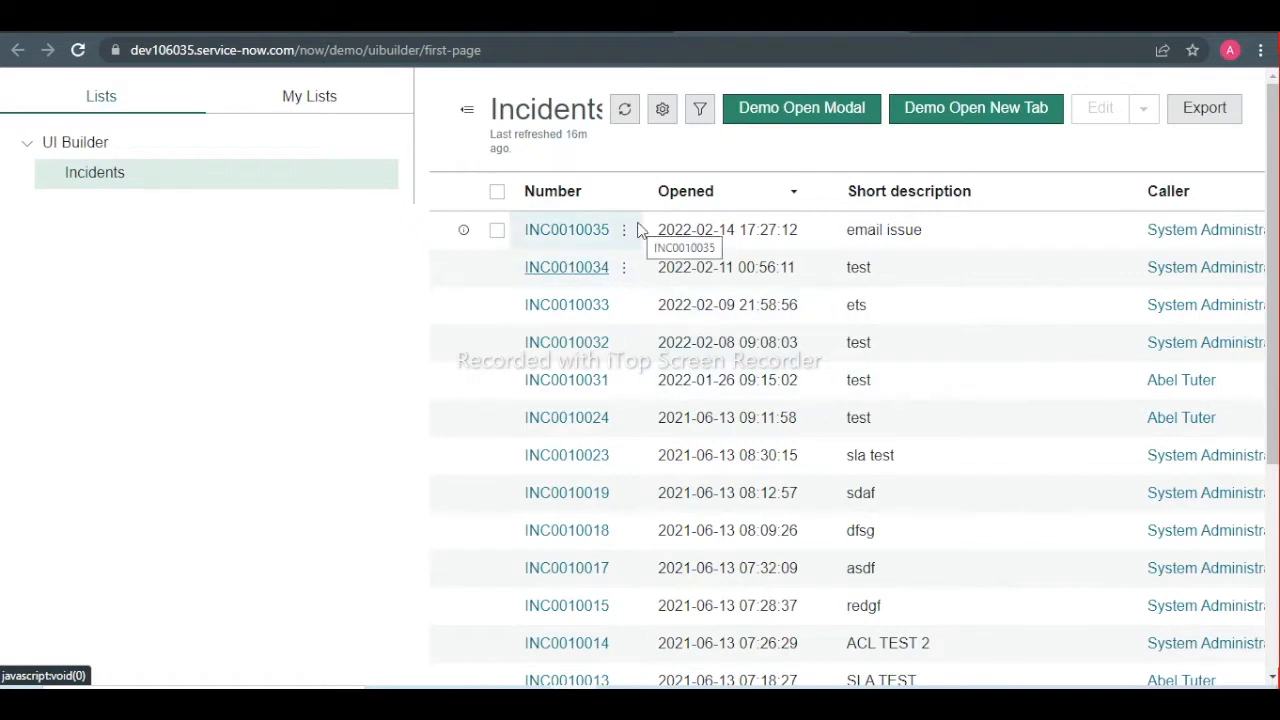
pyautogui.click(545, 33)
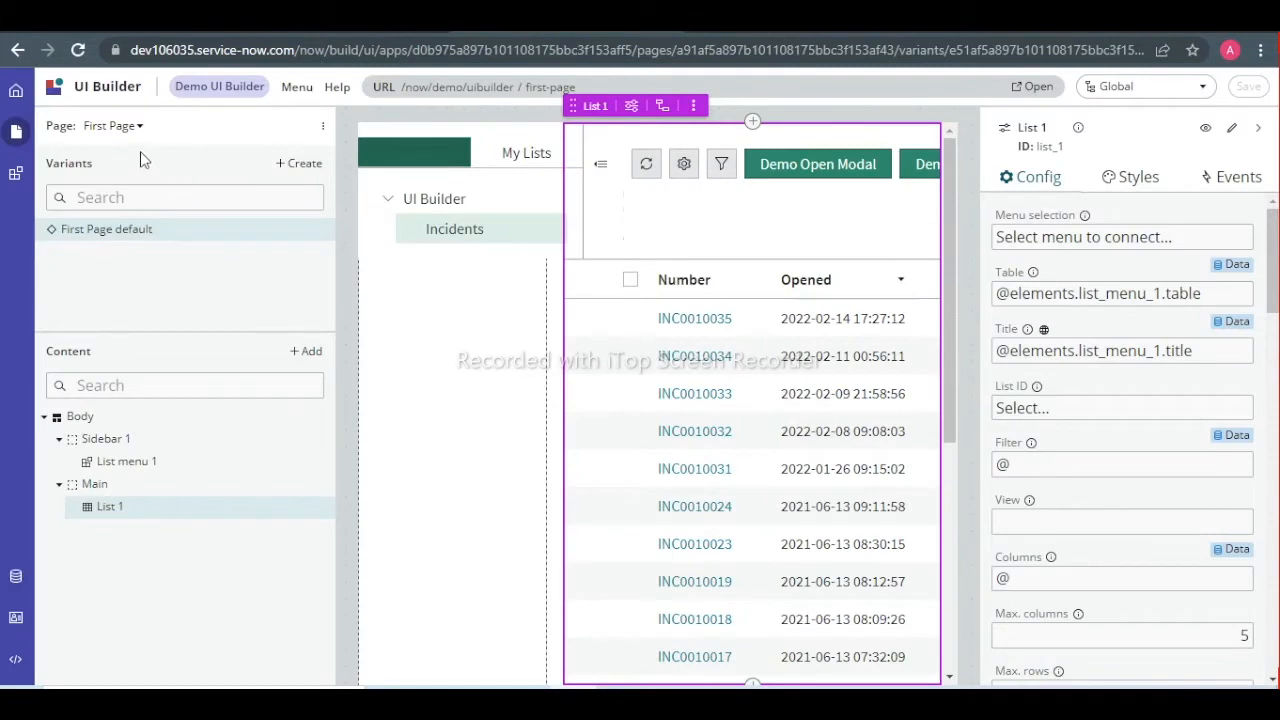
# - Create a new page named INC Form without a page template
pyautogui.click(122, 126)
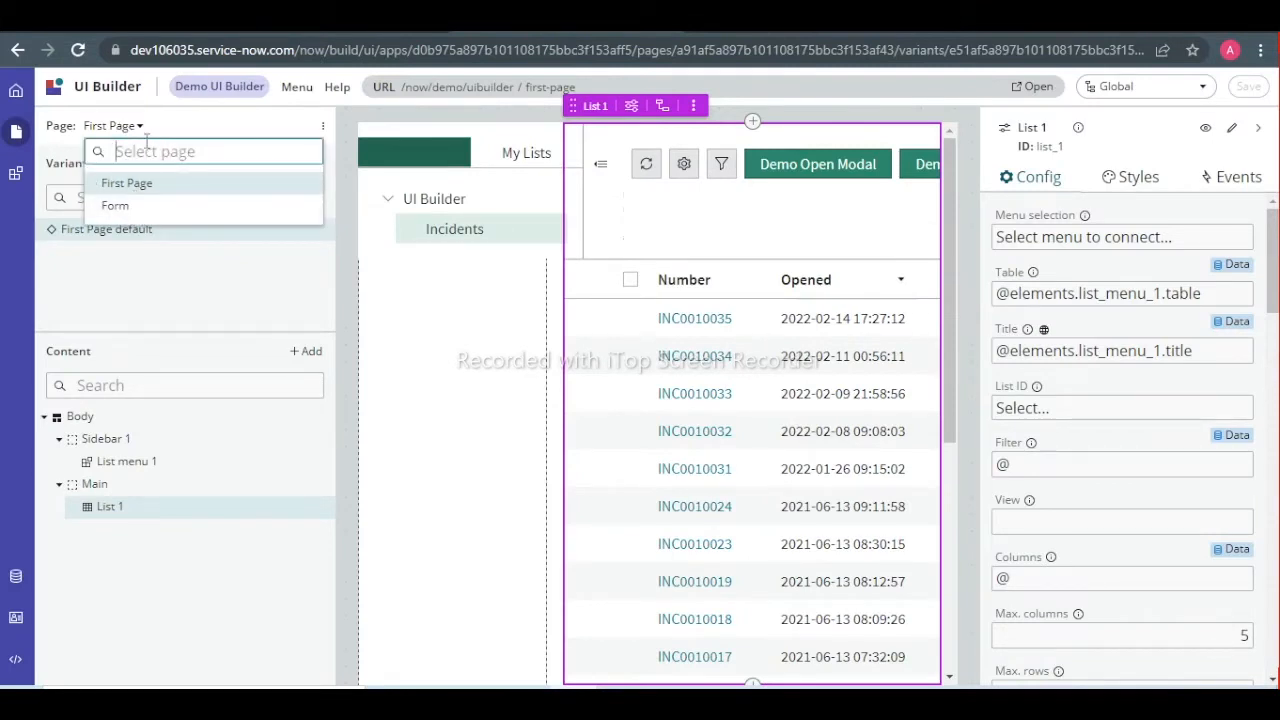
pyautogui.click(322, 126)
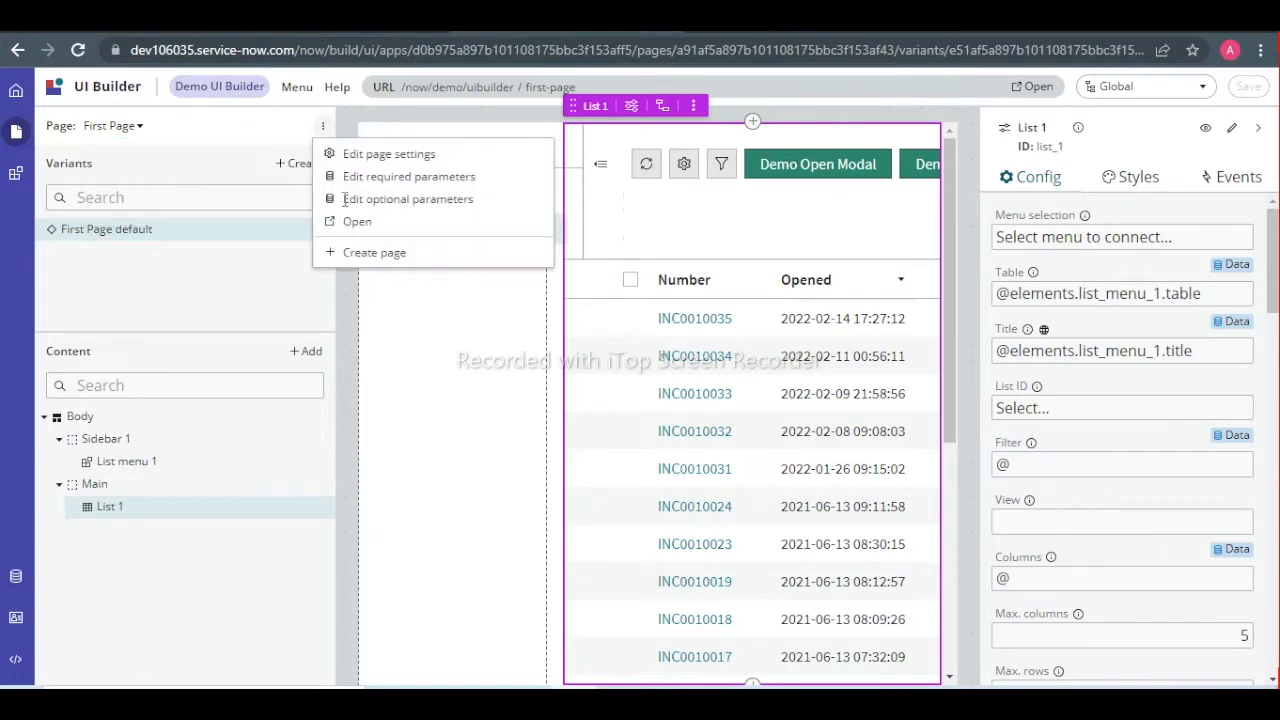
pyautogui.click(370, 253)
pyautogui.write('INC Form')
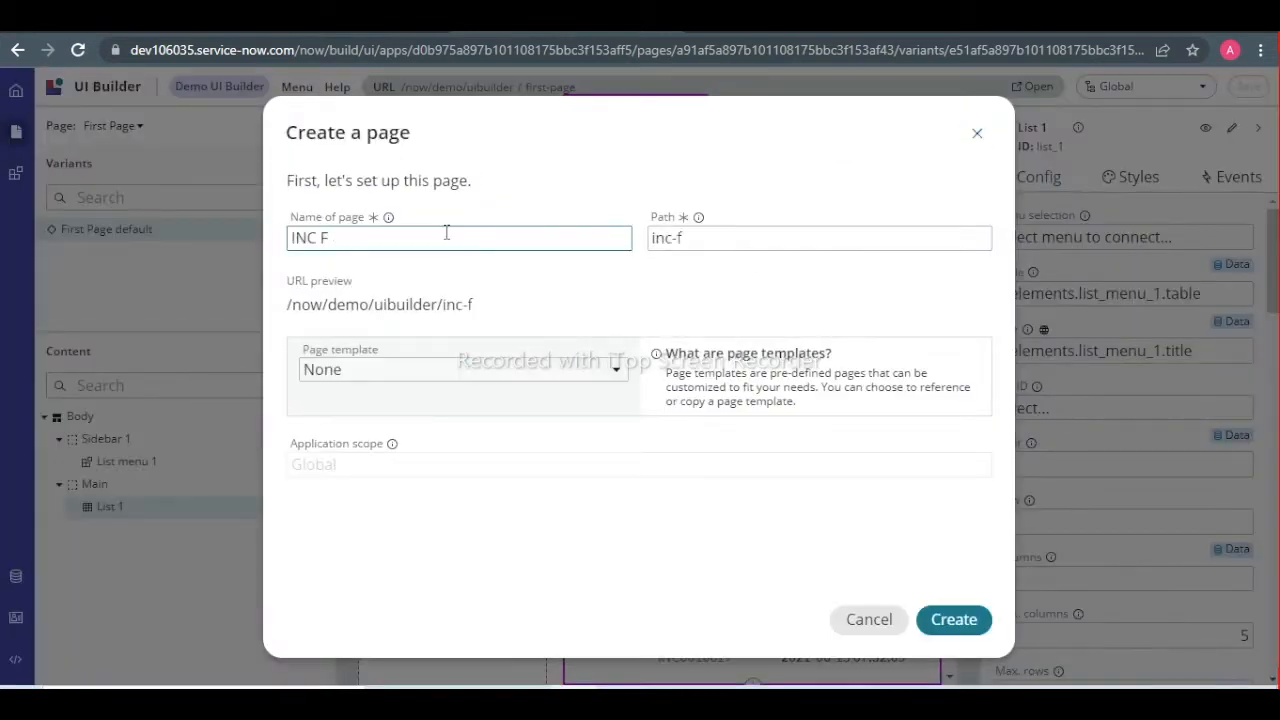
pyautogui.click(954, 619)
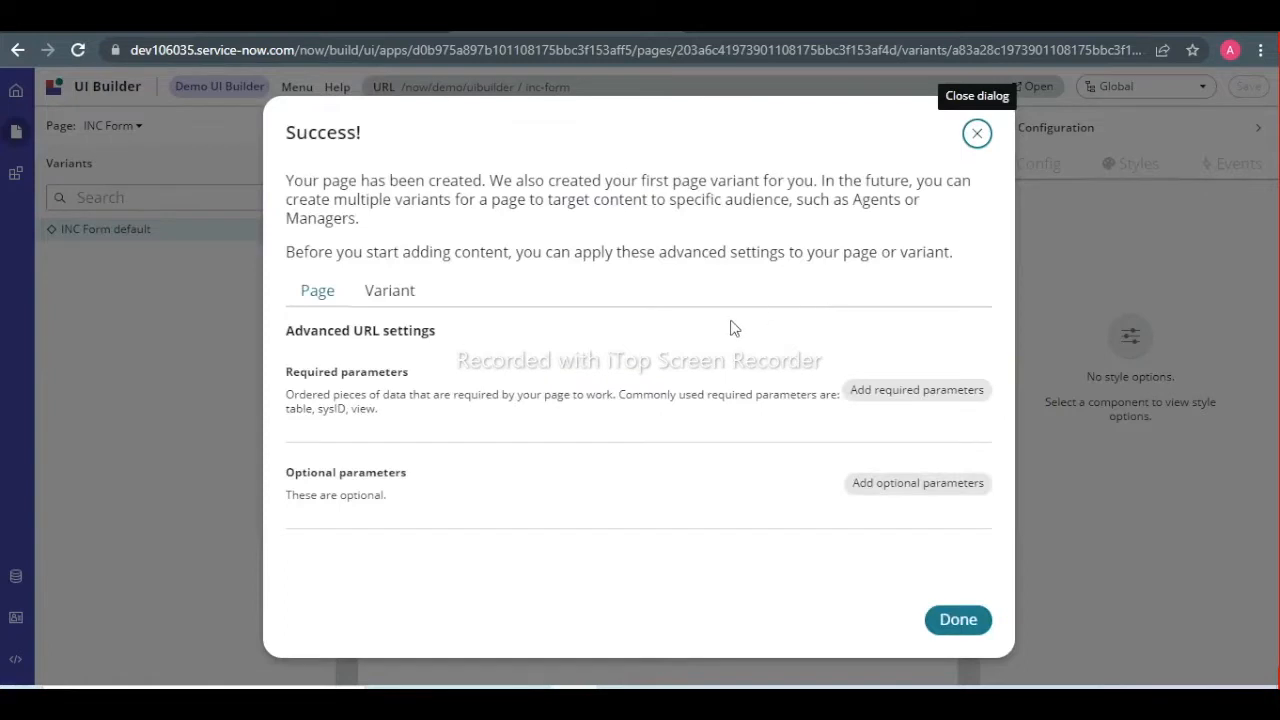
# - Add the required parameters tablename and recordsysid to the INC Form page and finish the page setup
pyautogui.click(909, 398)
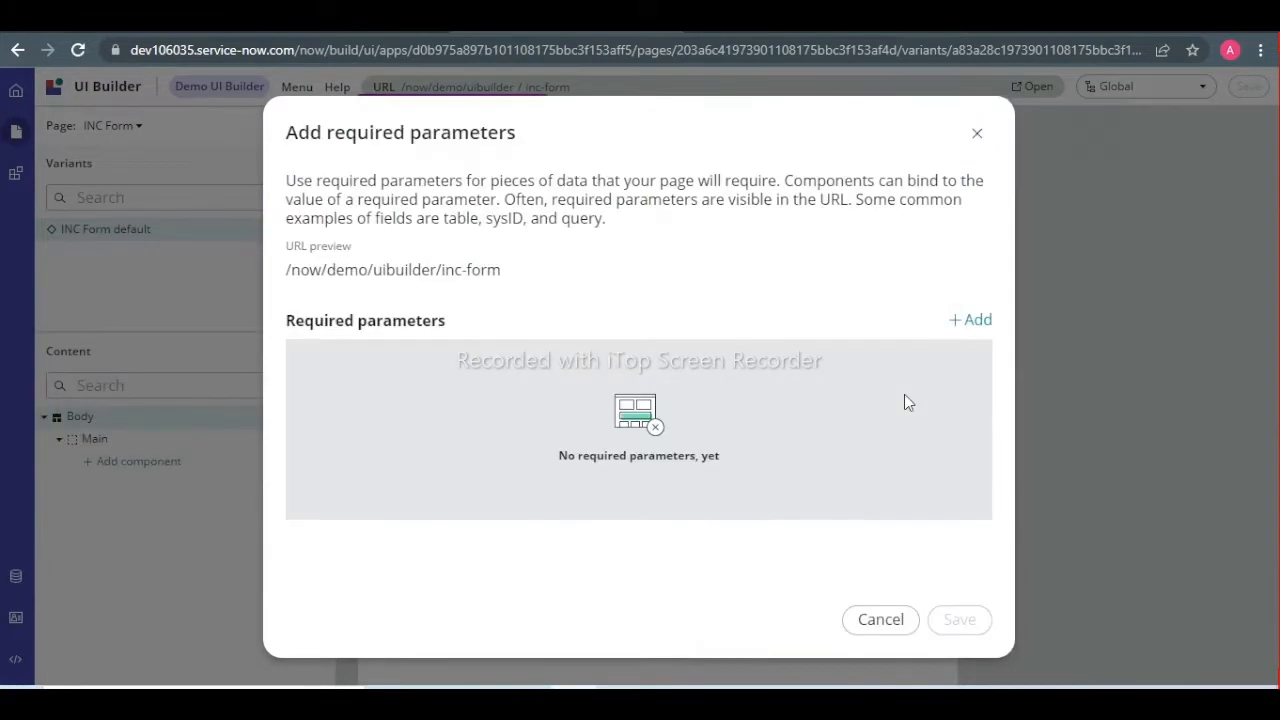
pyautogui.click(975, 321)
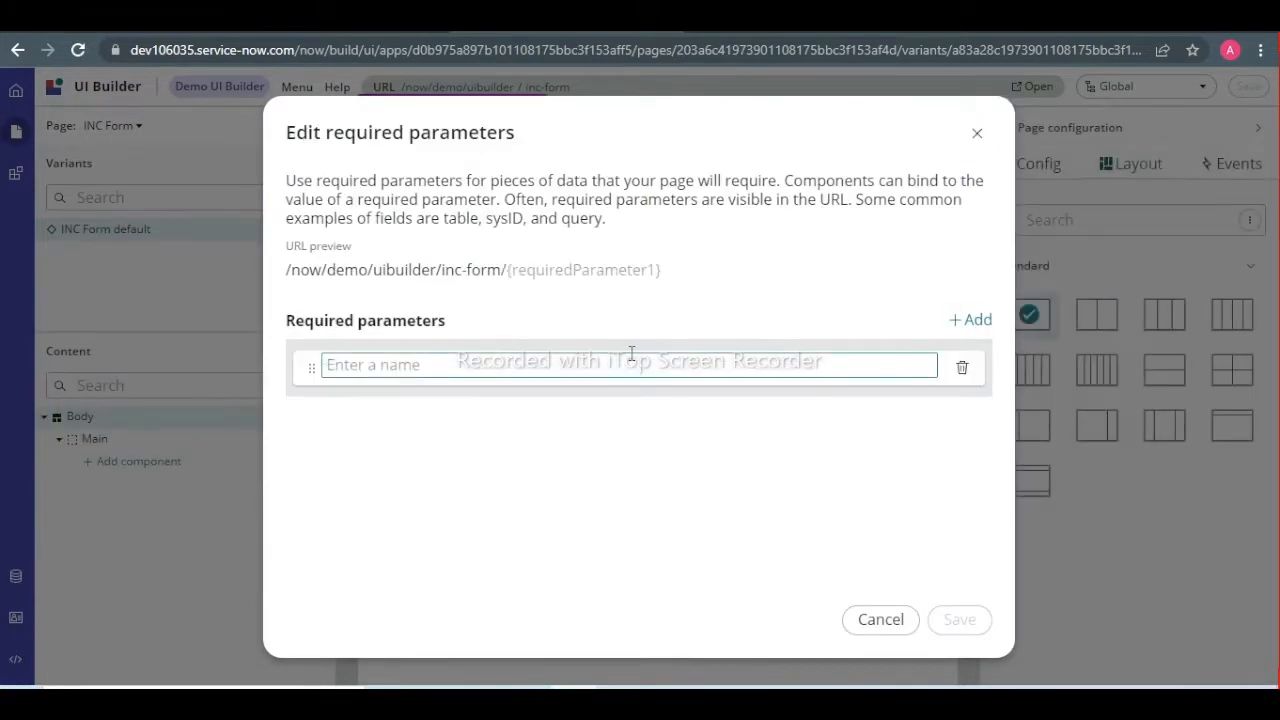
pyautogui.write('tablename')
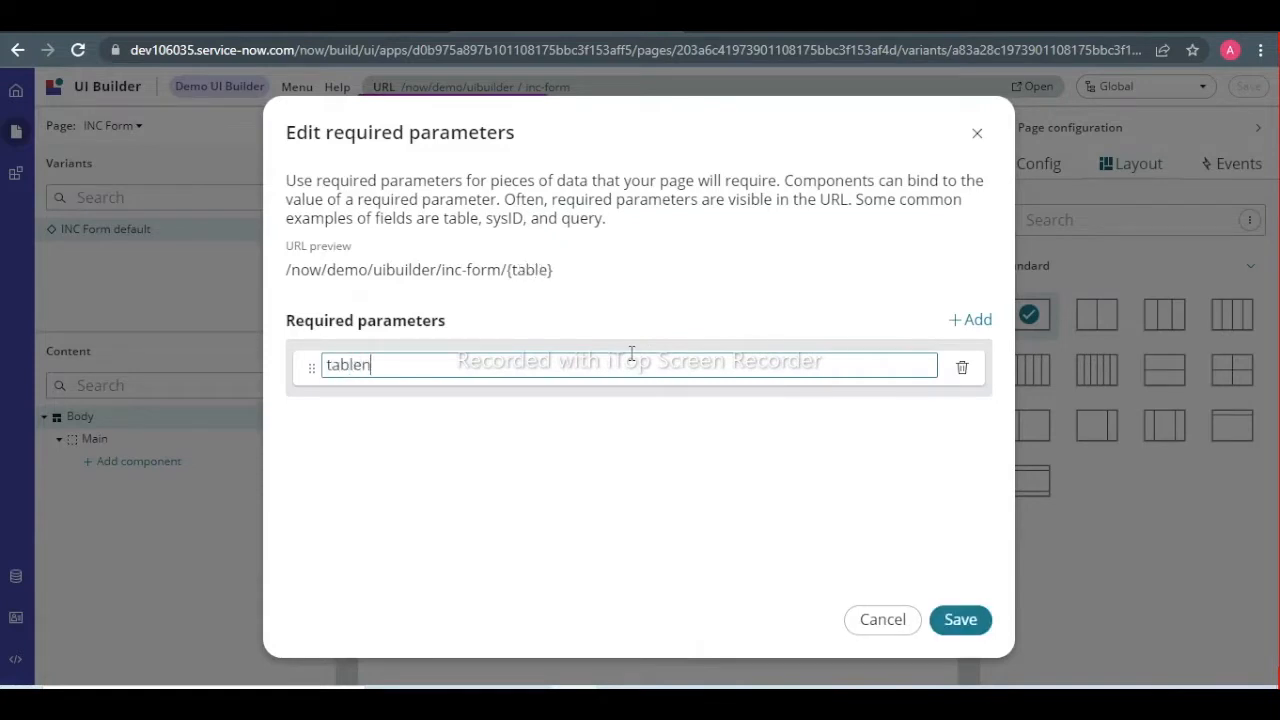
pyautogui.click(975, 322)
pyautogui.write('recordsy')
pyautogui.press('BackSpace')
pyautogui.write('sysid')
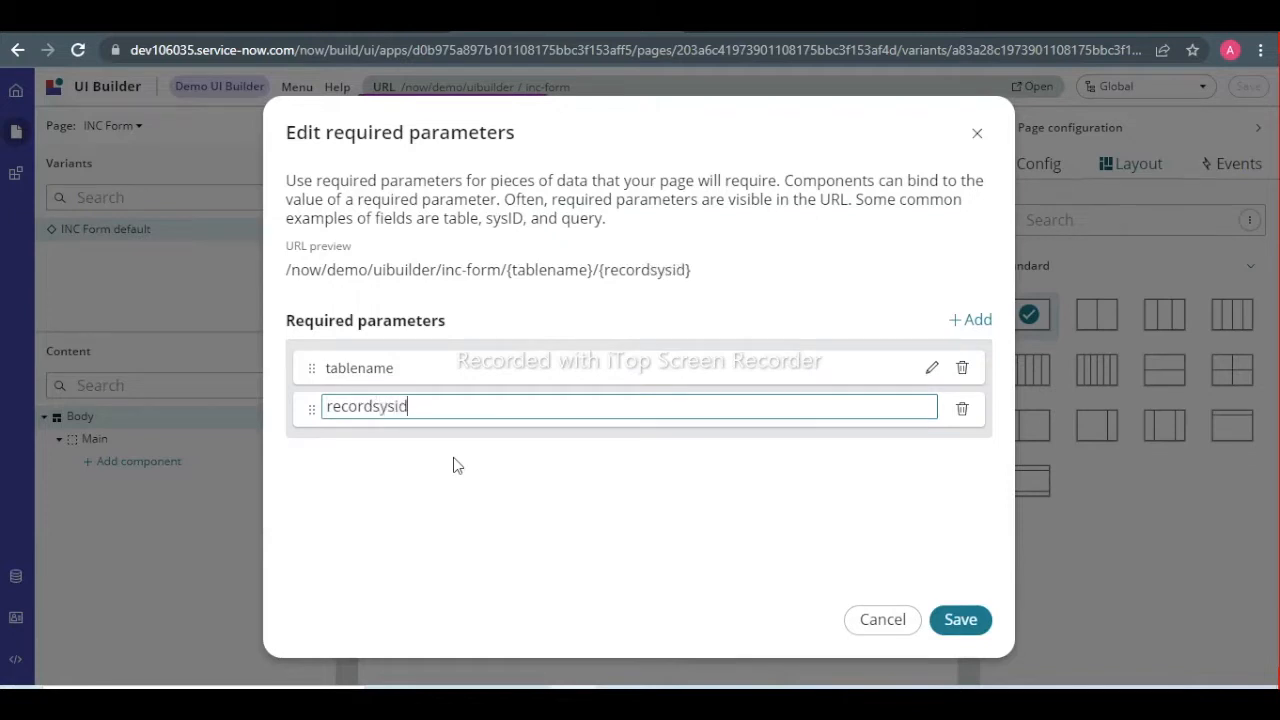
pyautogui.click(973, 320)
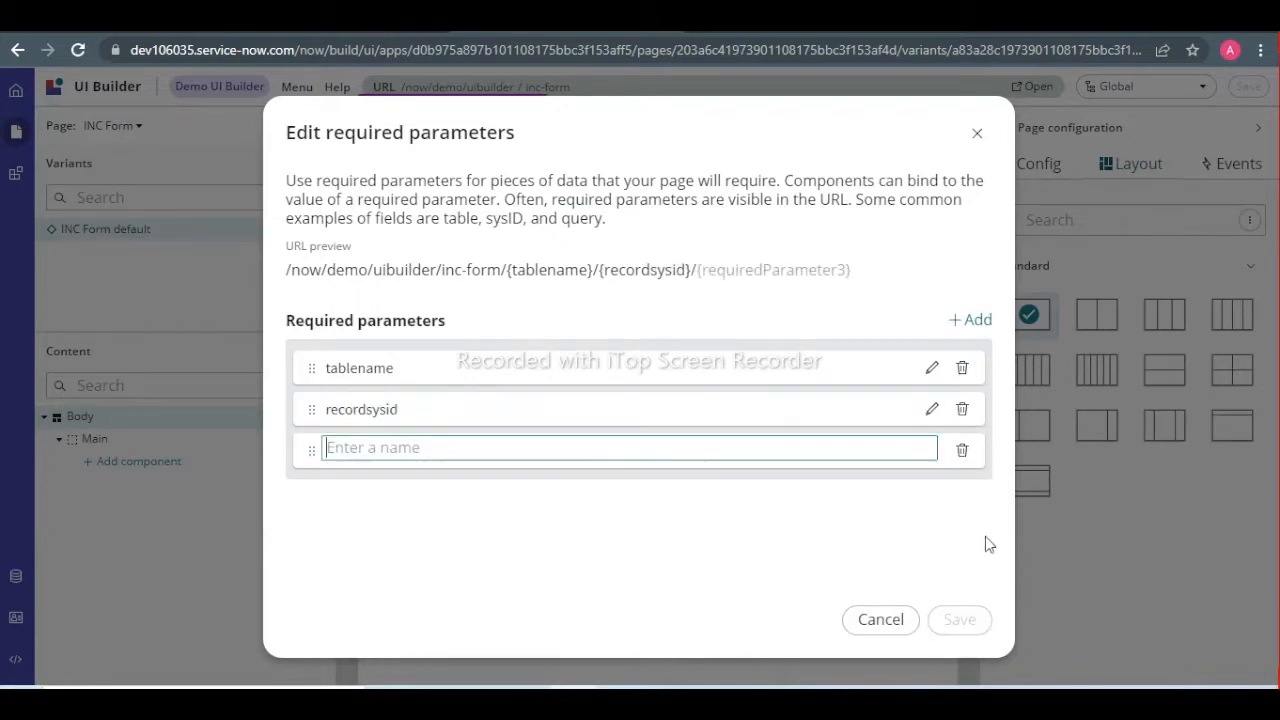
pyautogui.click(962, 450)
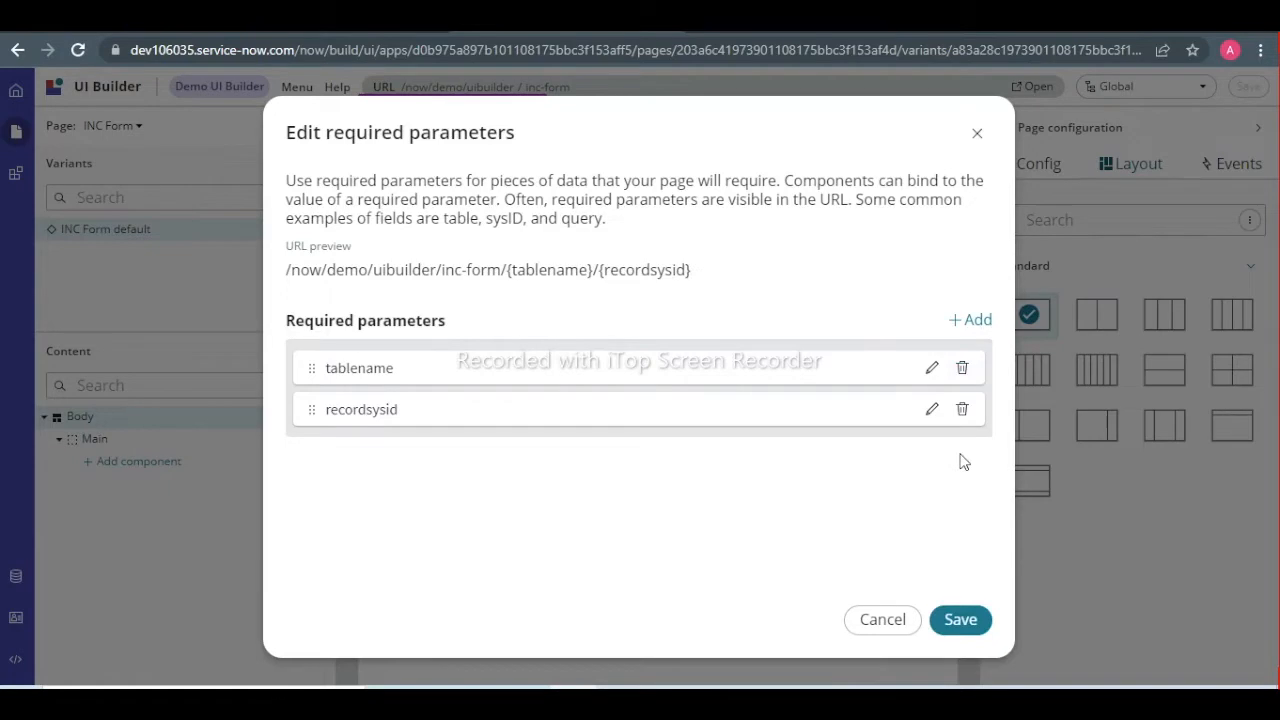
pyautogui.click(956, 621)
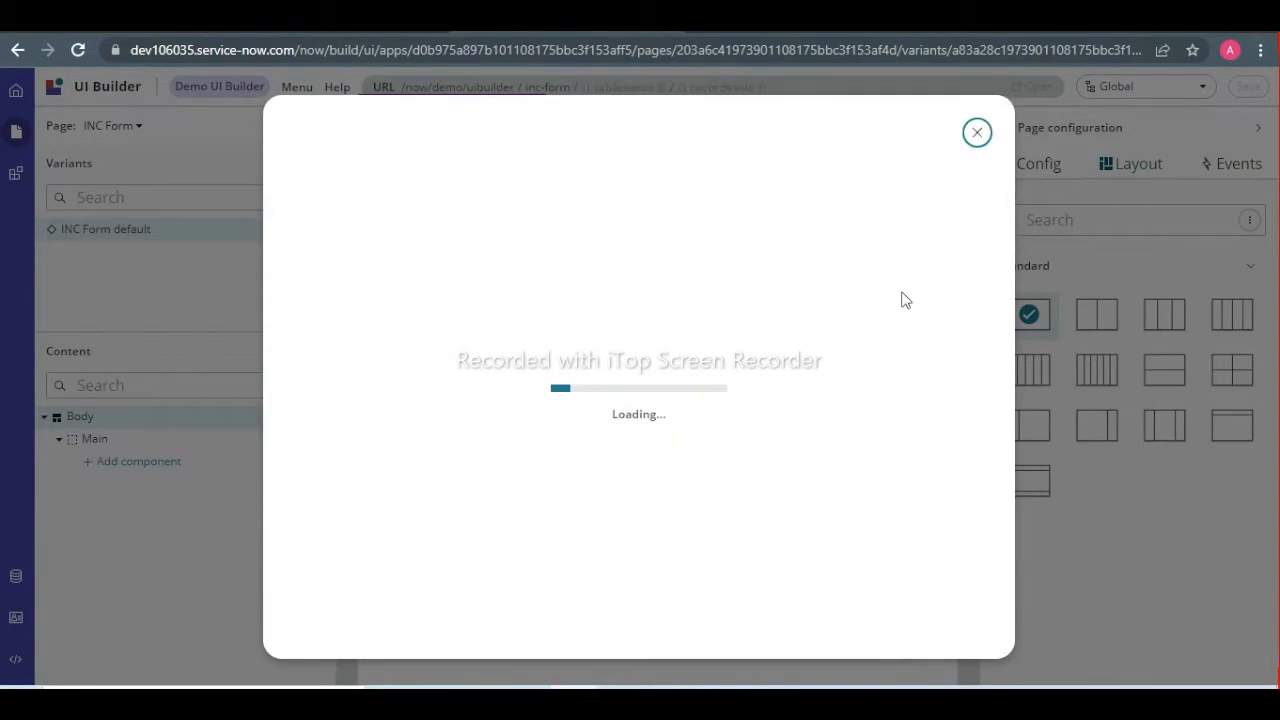
pyautogui.click(958, 619)
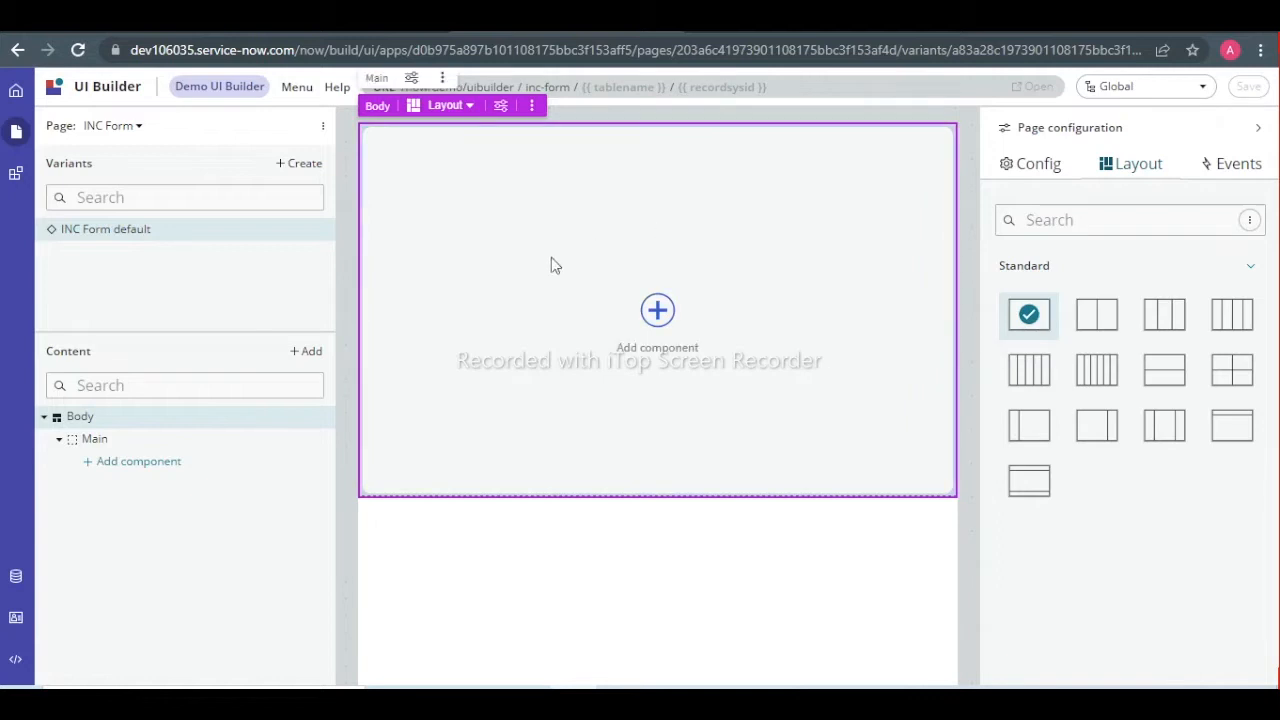
# - Find the Form component by searching for "form" and add it to the page's Main container
pyautogui.click(657, 310)
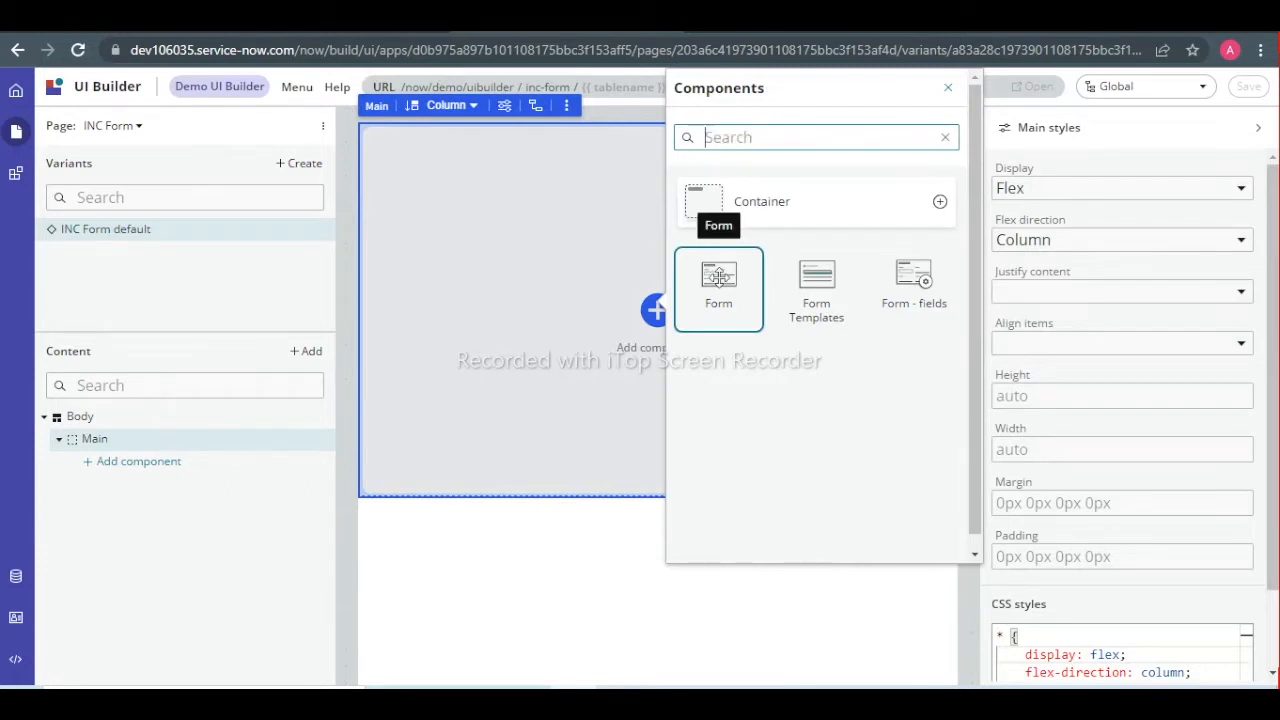
pyautogui.write('form')
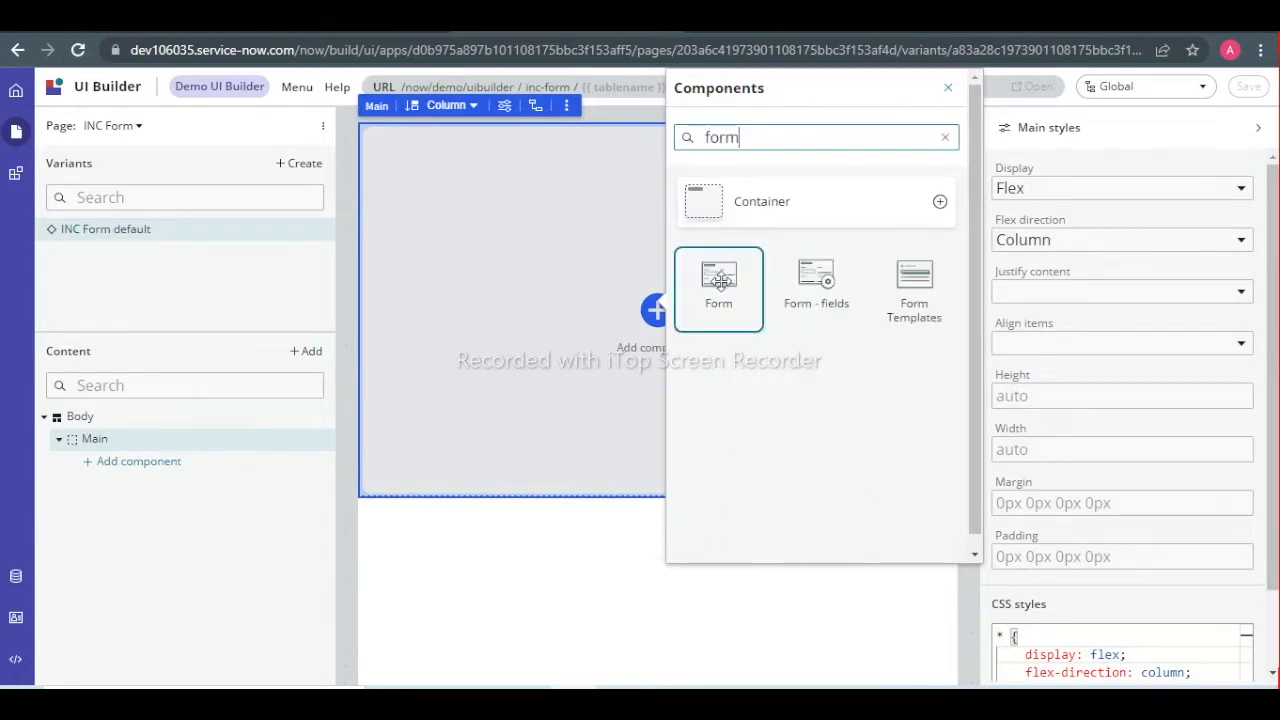
pyautogui.click(716, 288)
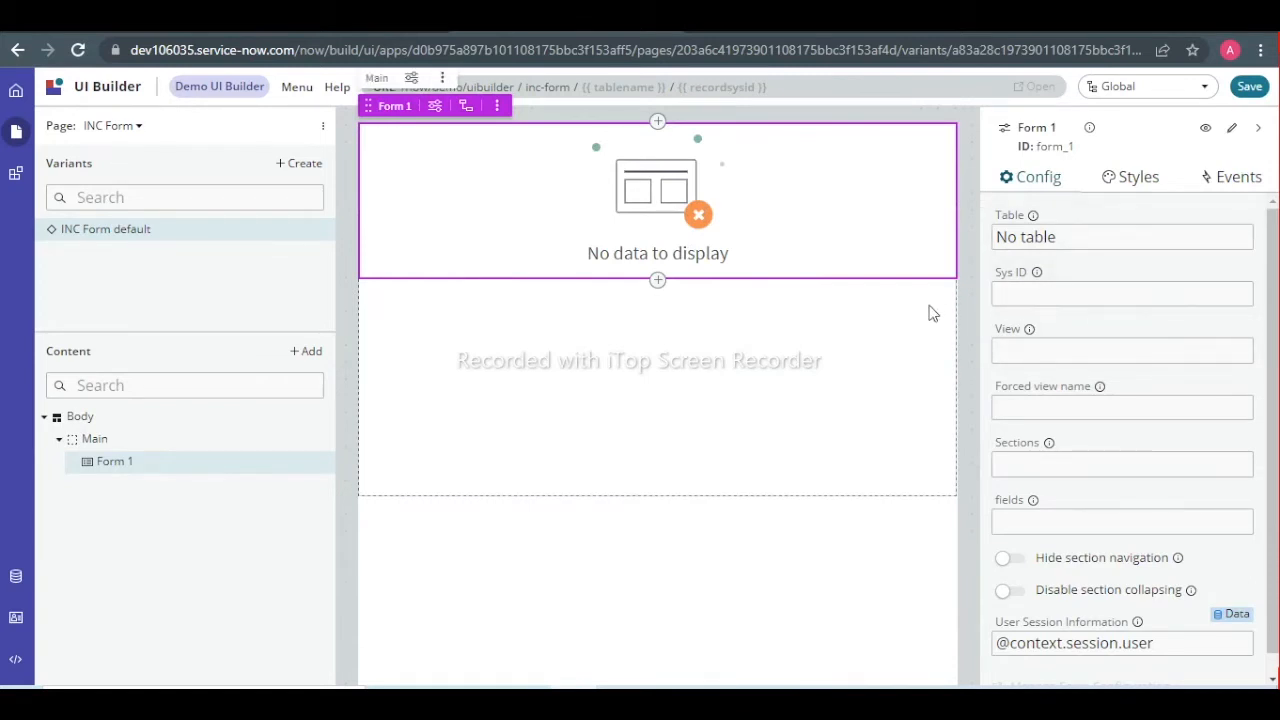
pyautogui.click(15, 577)
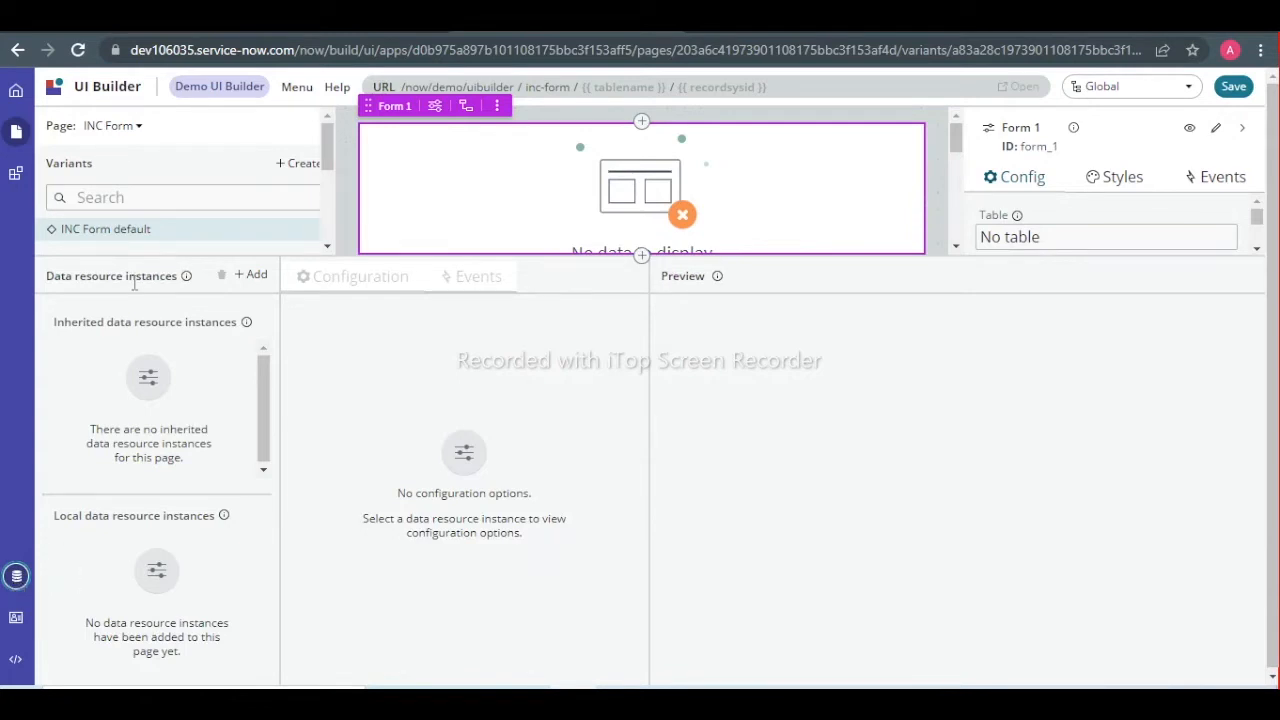
pyautogui.click(255, 276)
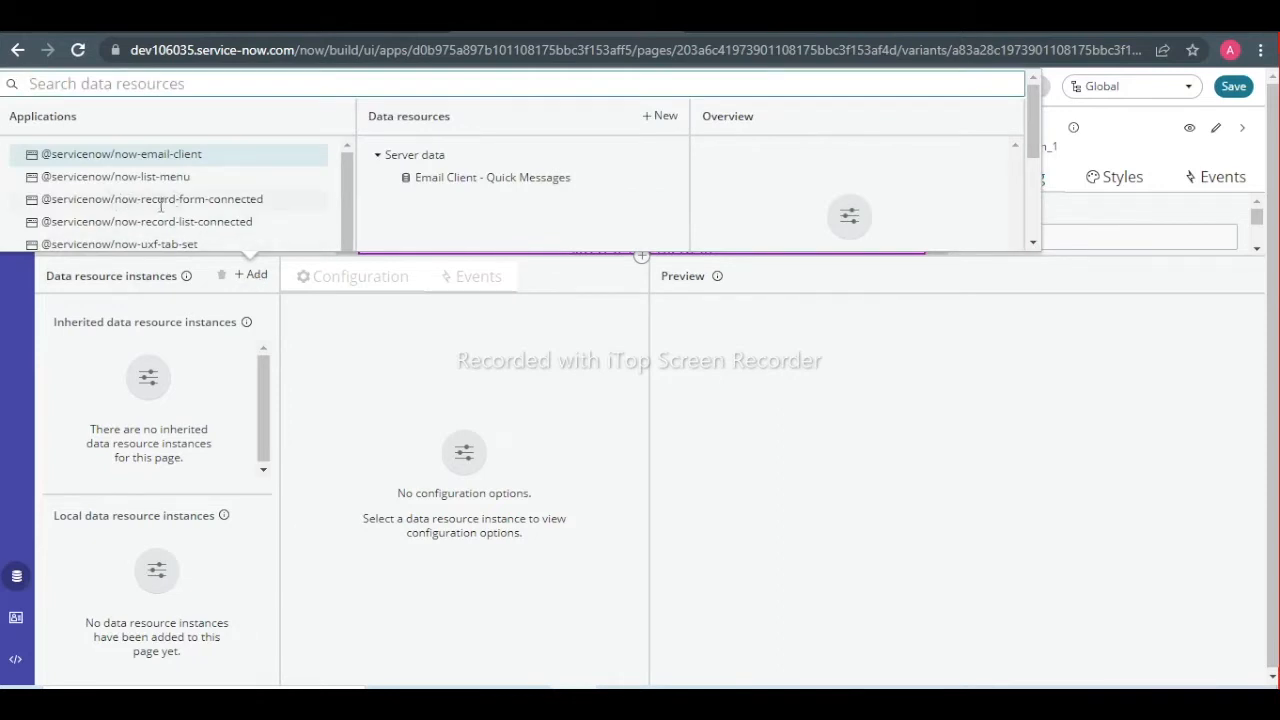
pyautogui.click(161, 203)
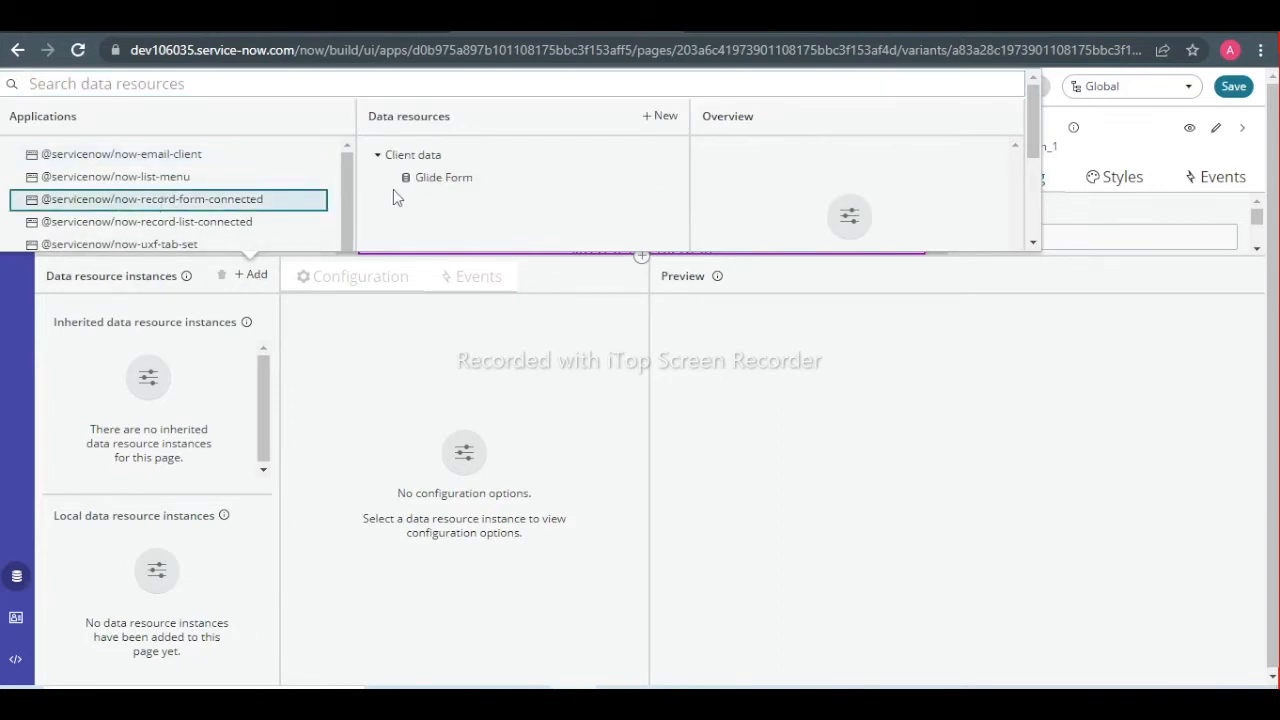
pyautogui.click(434, 180)
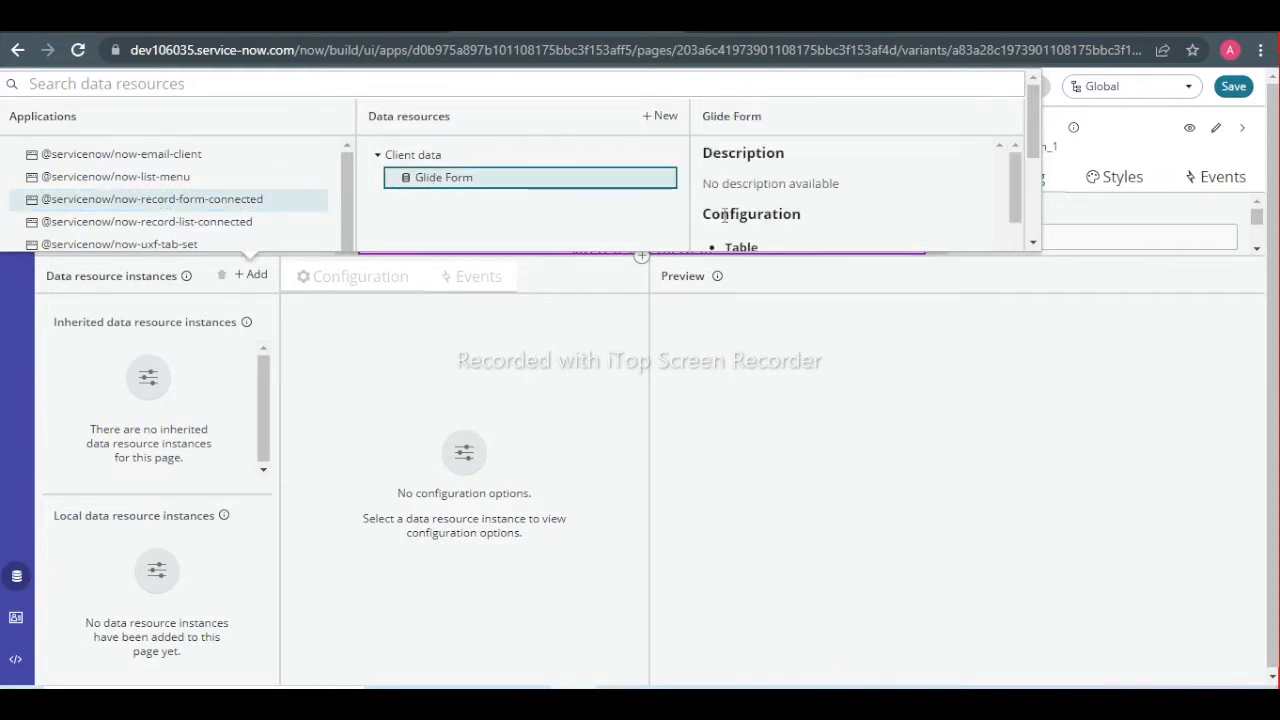
pyautogui.moveTo(1037, 129); pyautogui.dragTo(1042, 215)
pyautogui.click(997, 233)
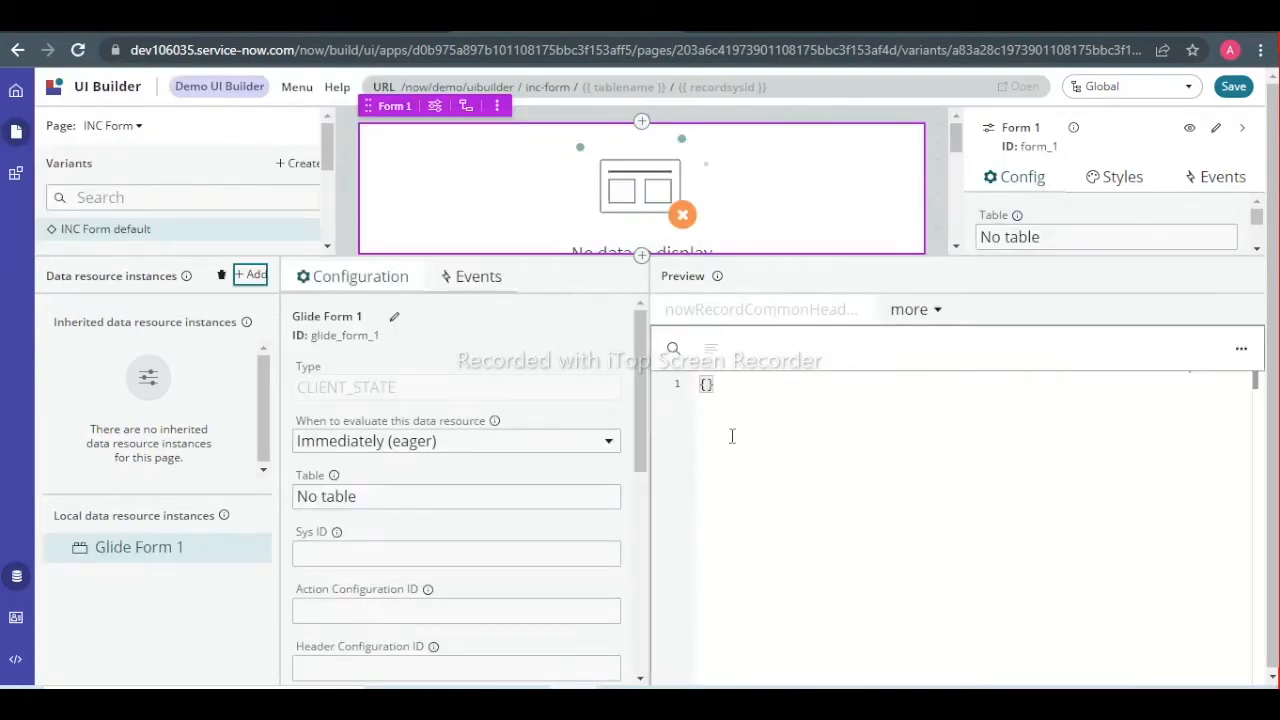
pyautogui.click(393, 499)
pyautogui.press('BackSpace')
pyautogui.press('BackSpace')
pyautogui.press('BackSpace')
pyautogui.press('BackSpace')
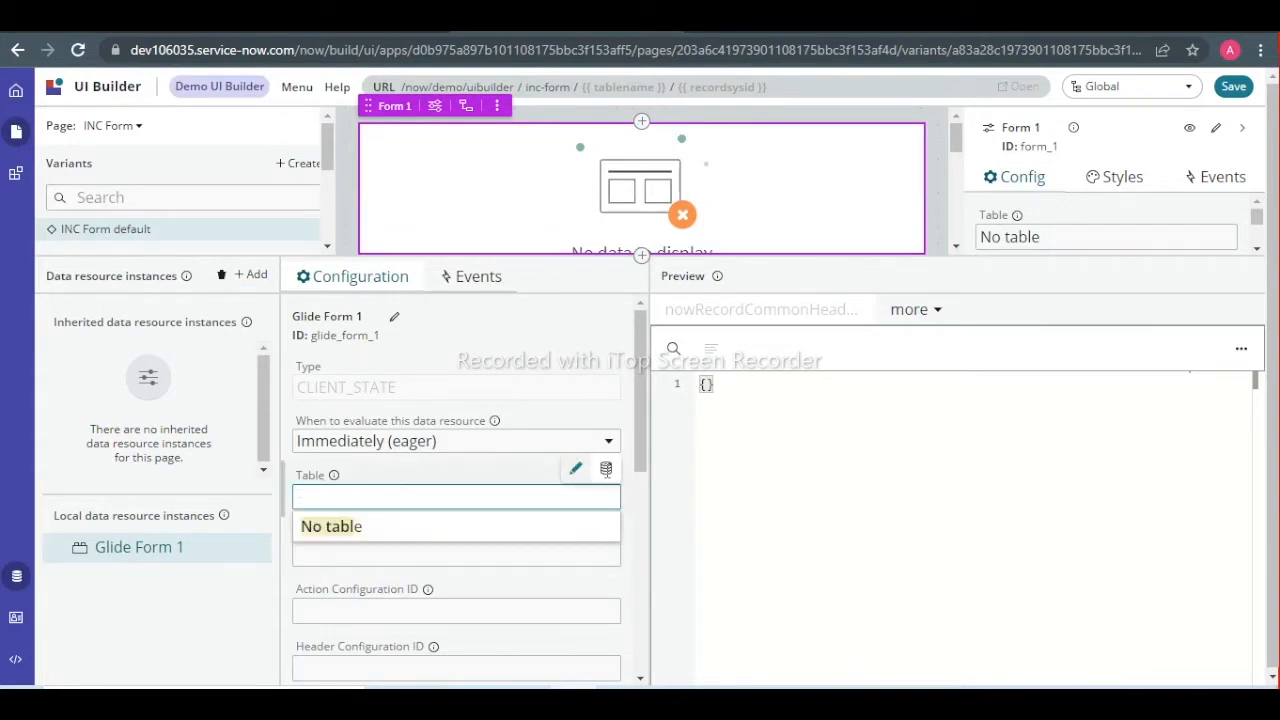
pyautogui.click(606, 469)
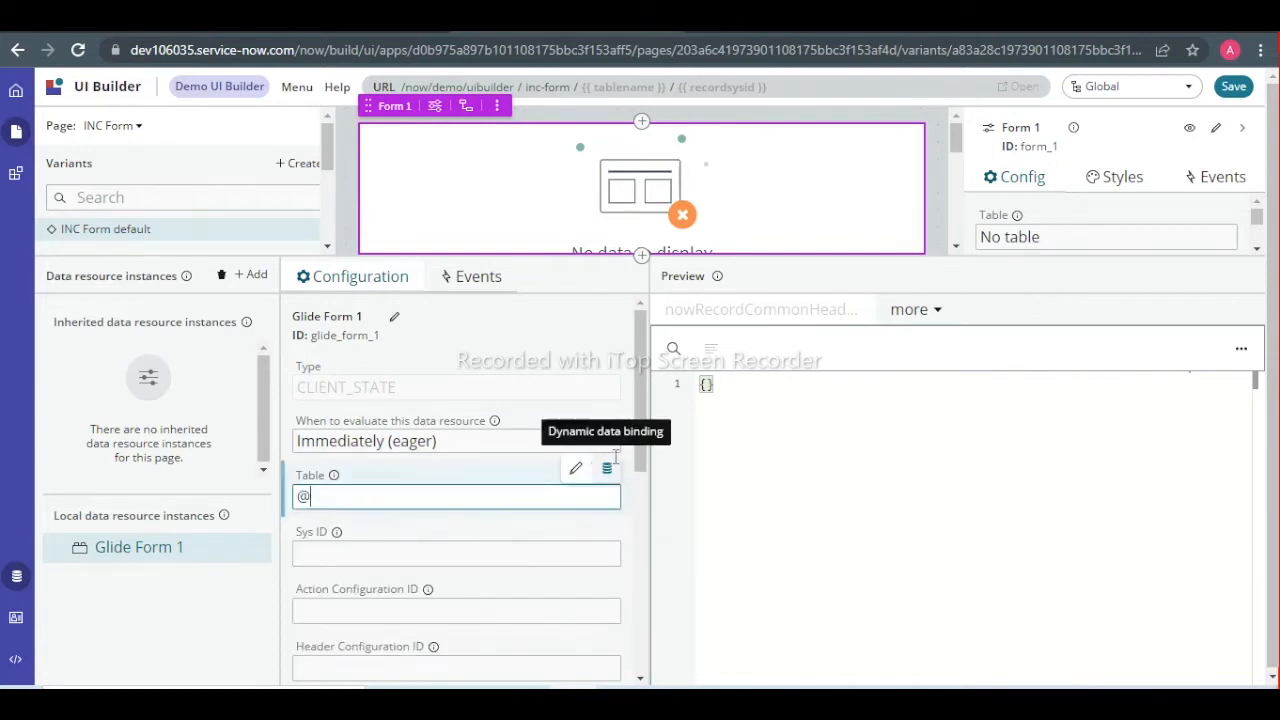
pyautogui.click(465, 487)
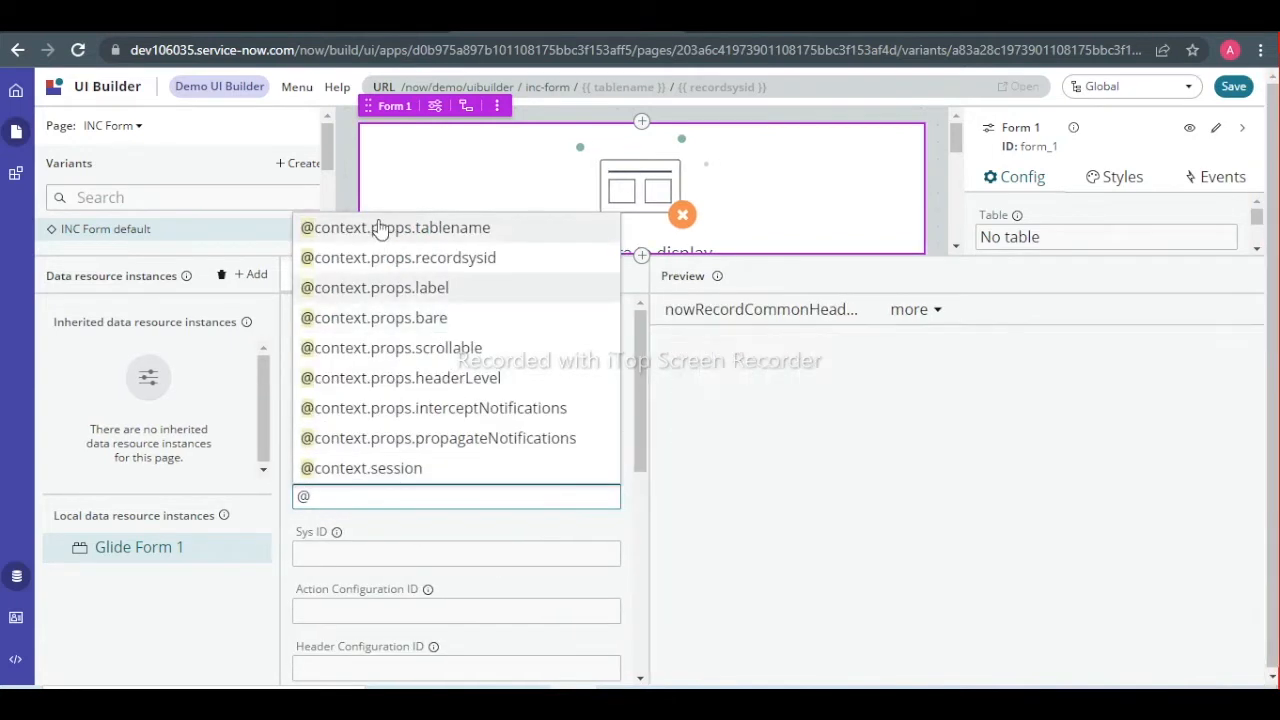
pyautogui.click(378, 230)
pyautogui.click(459, 555)
pyautogui.write('@')
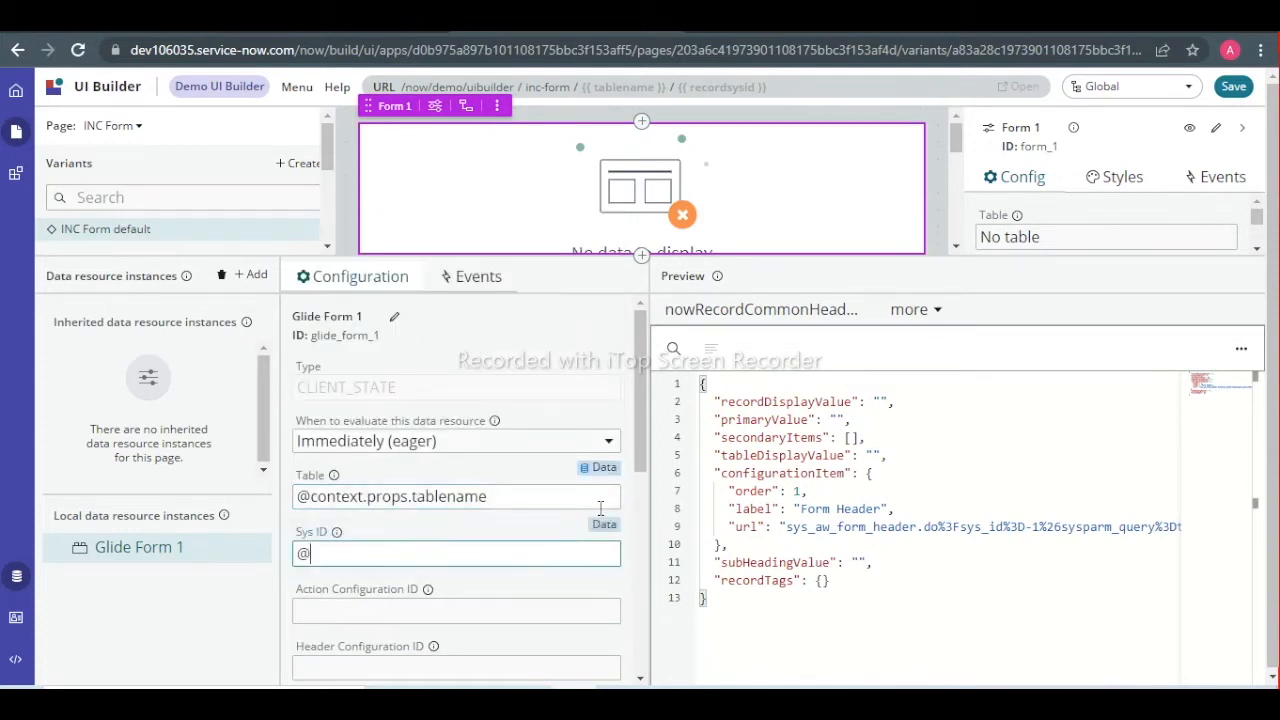
pyautogui.click(474, 314)
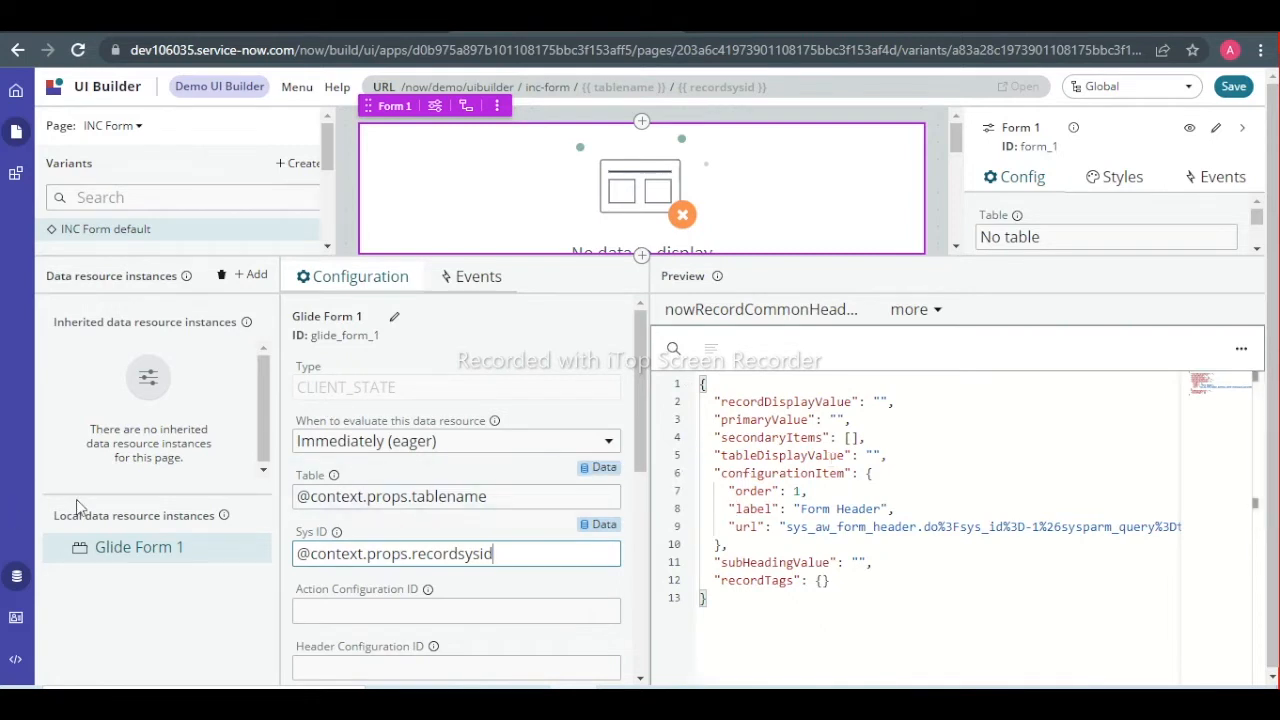
pyautogui.click(17, 580)
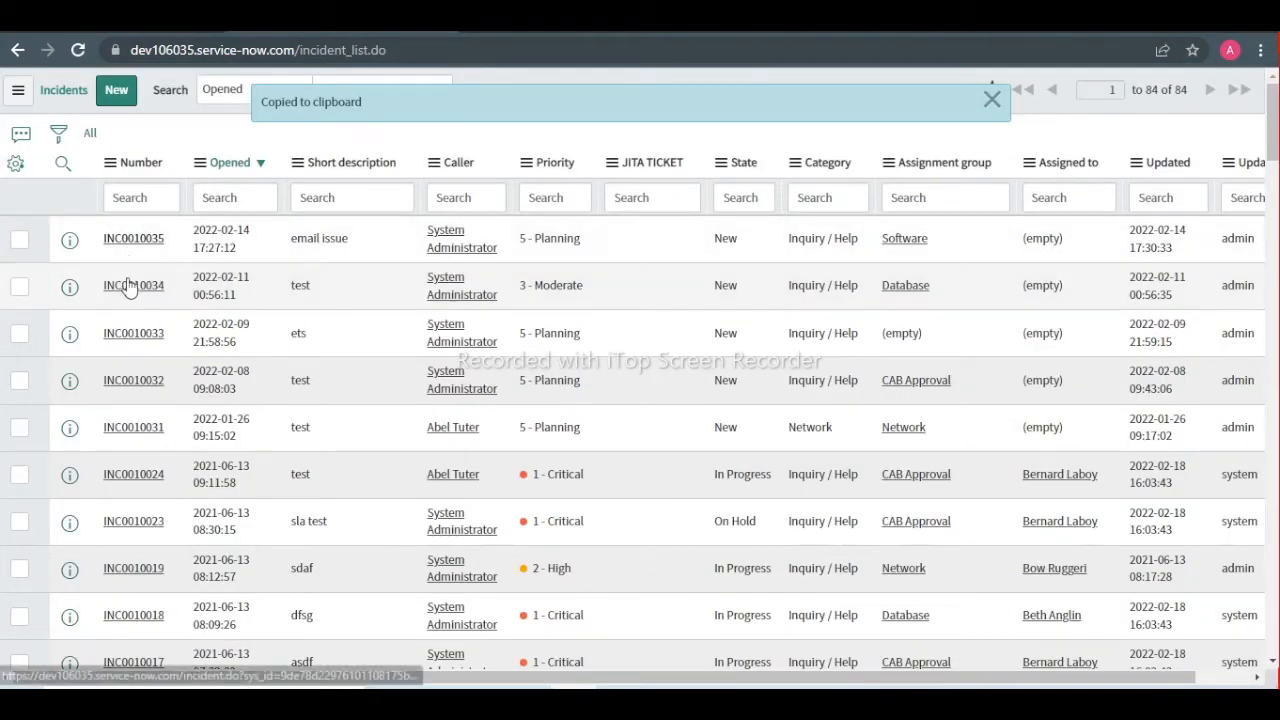
# - Copy the sys_id of incident INC0010035, then set the page's test values to incident for tablename and the copied sys_id for recordsysid
pyautogui.rightClick(127, 246)
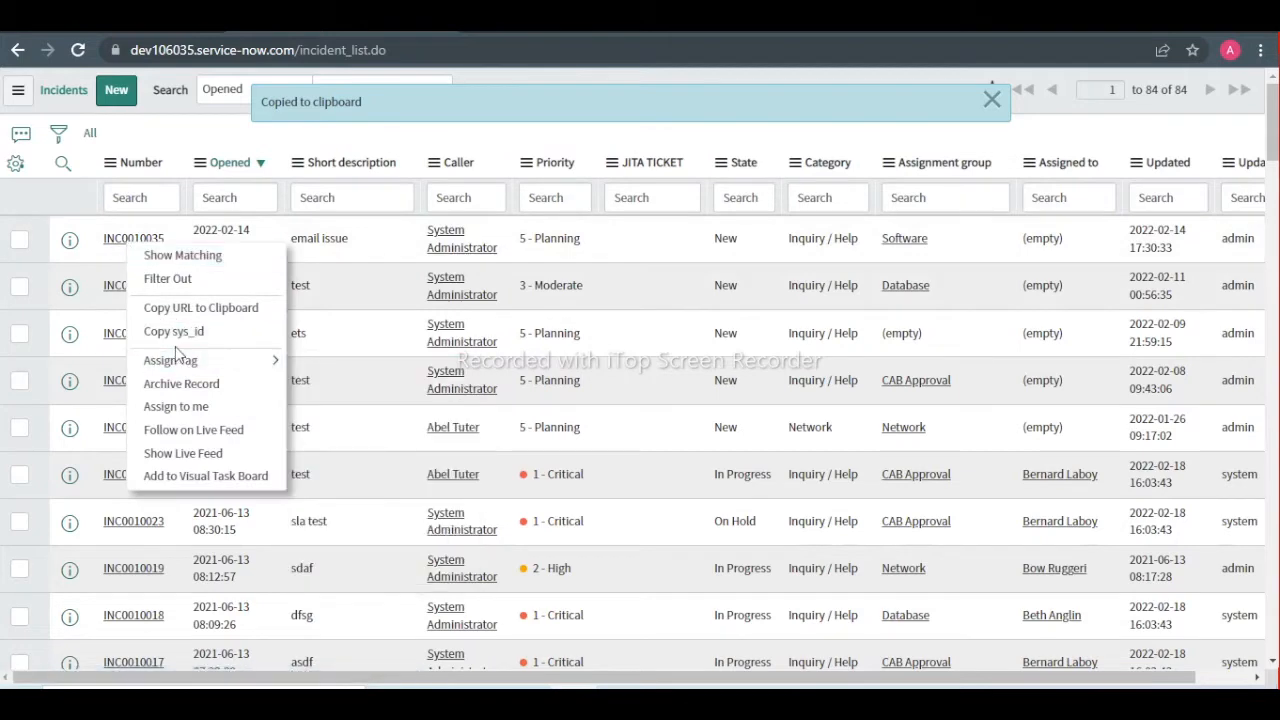
pyautogui.click(172, 332)
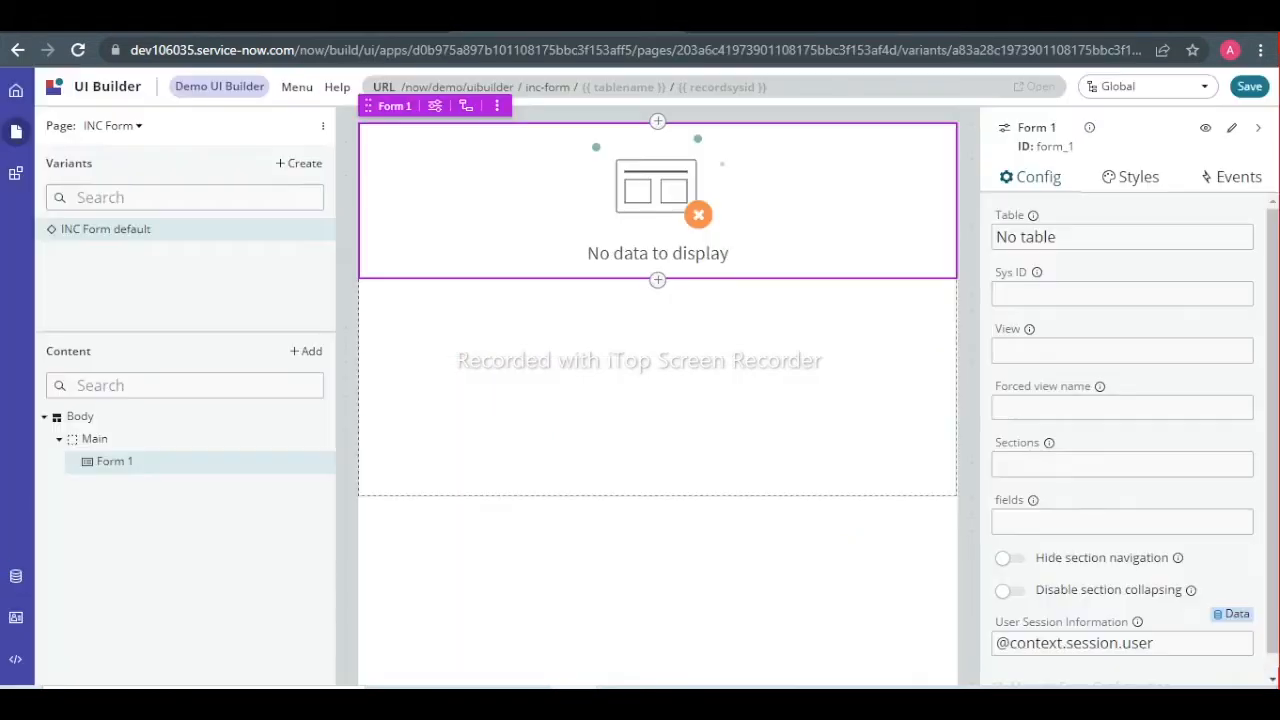
pyautogui.click(610, 87)
pyautogui.write('in')
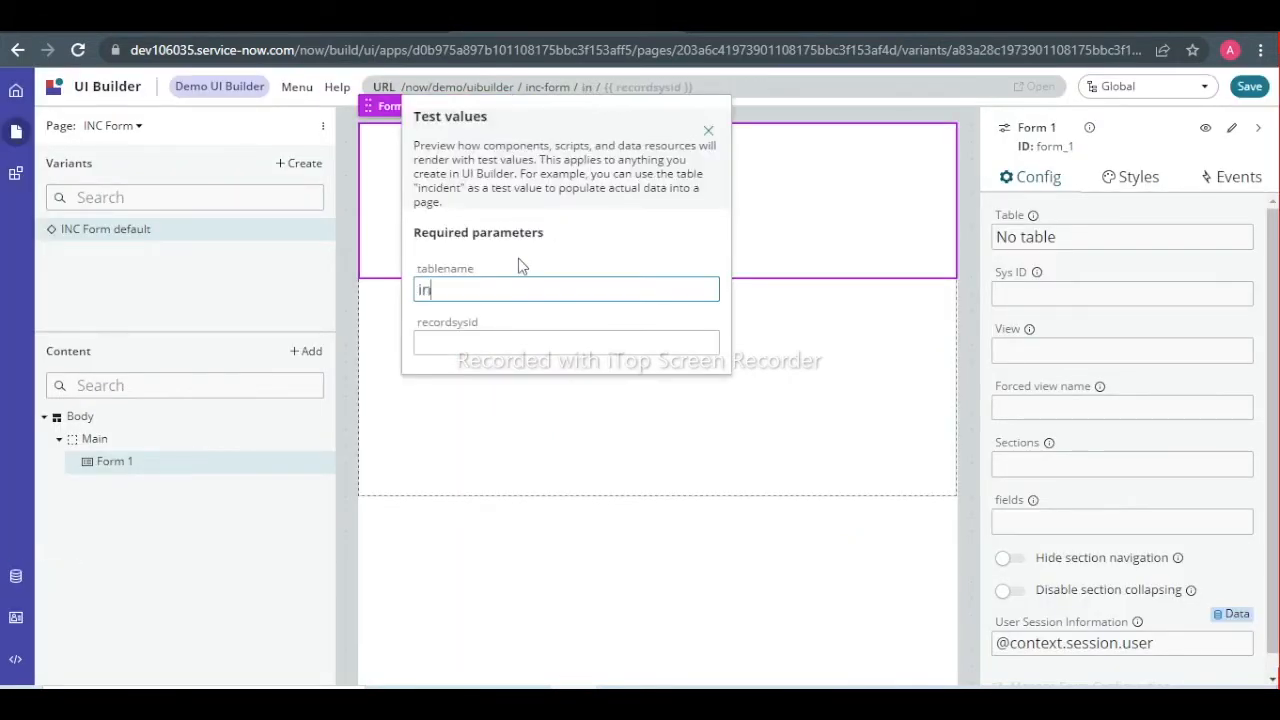
pyautogui.write('cident')
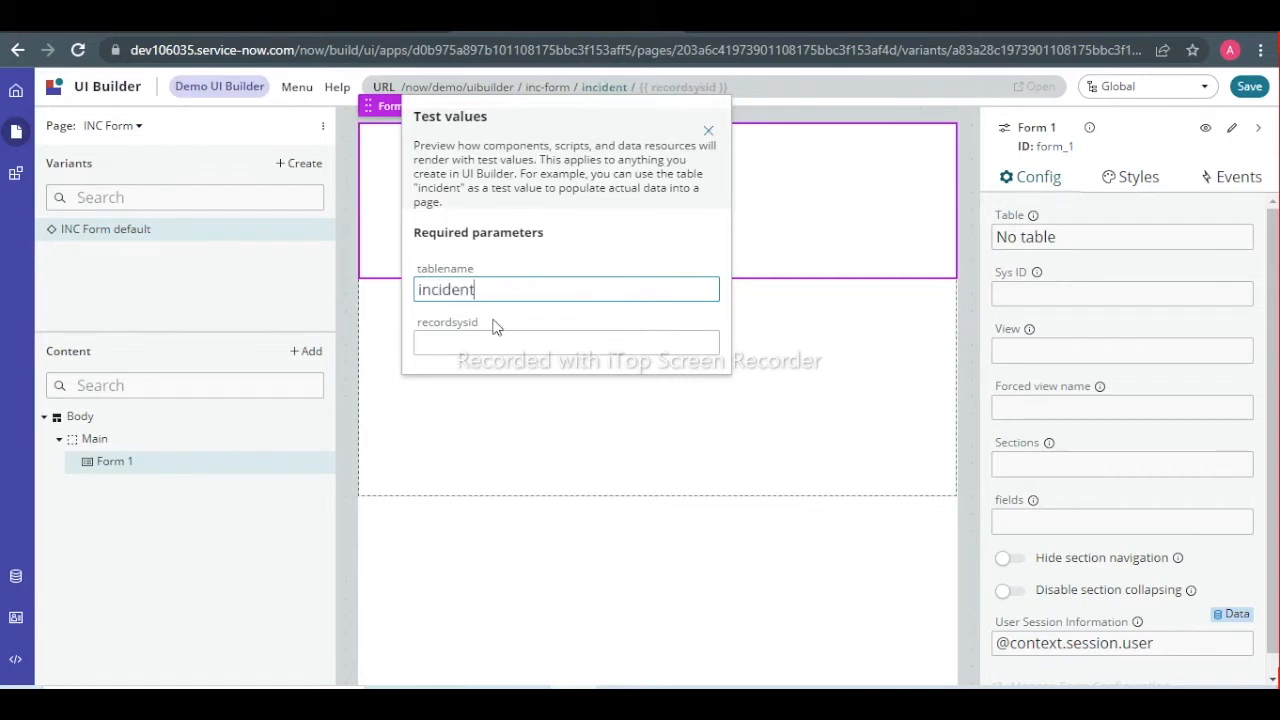
pyautogui.click(484, 337)
pyautogui.hotkey('ctrl', 'v')
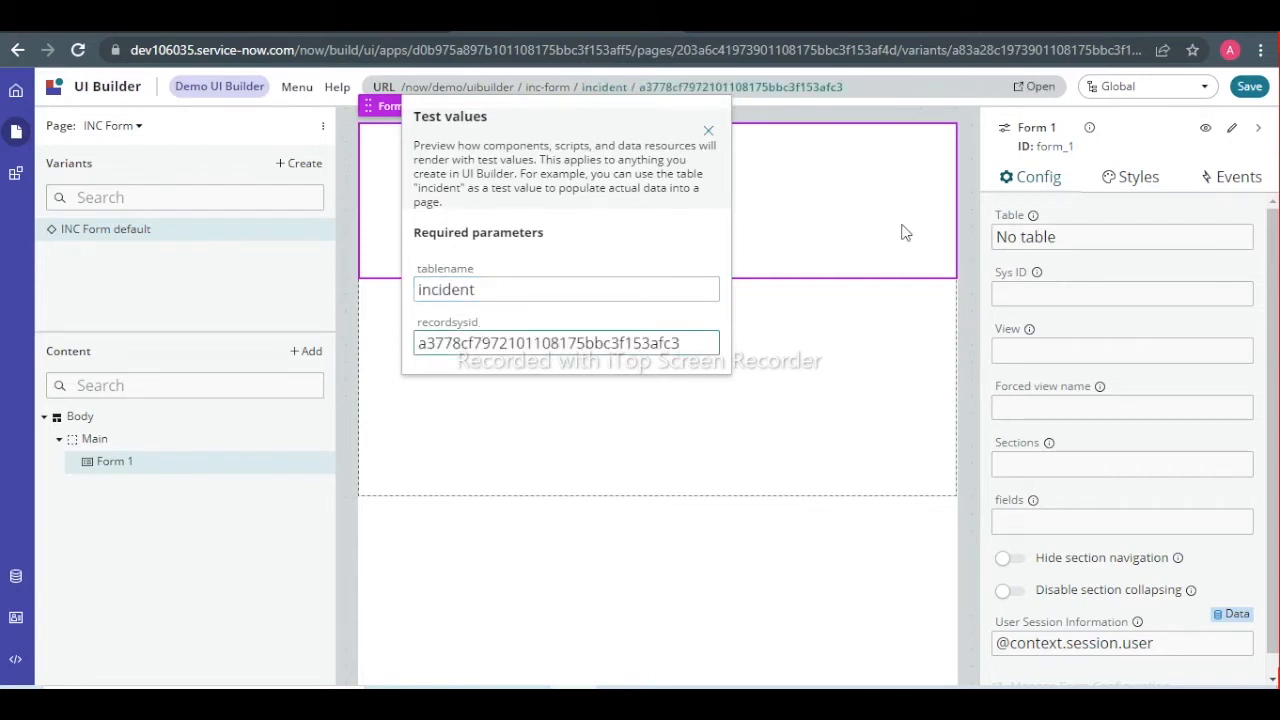
# - Close the test values, open the INC Form page in the browser to check it, and return to the builder
pyautogui.click(820, 340)
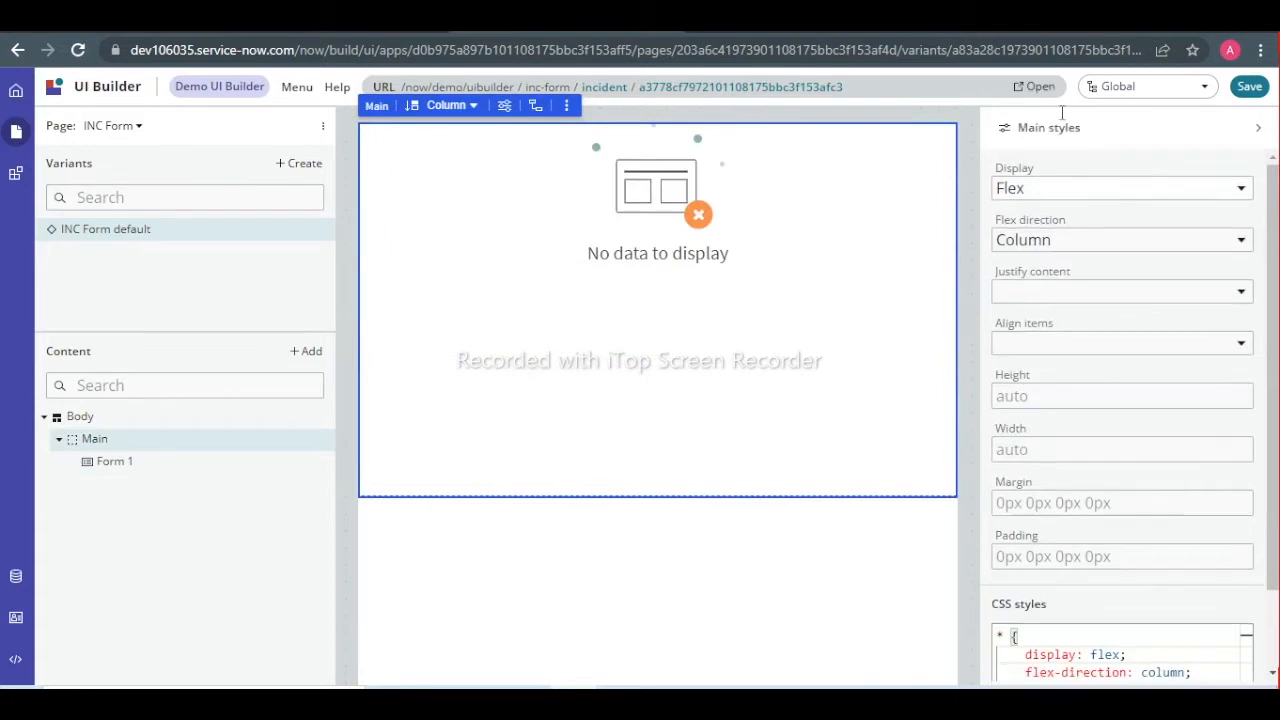
pyautogui.click(1036, 88)
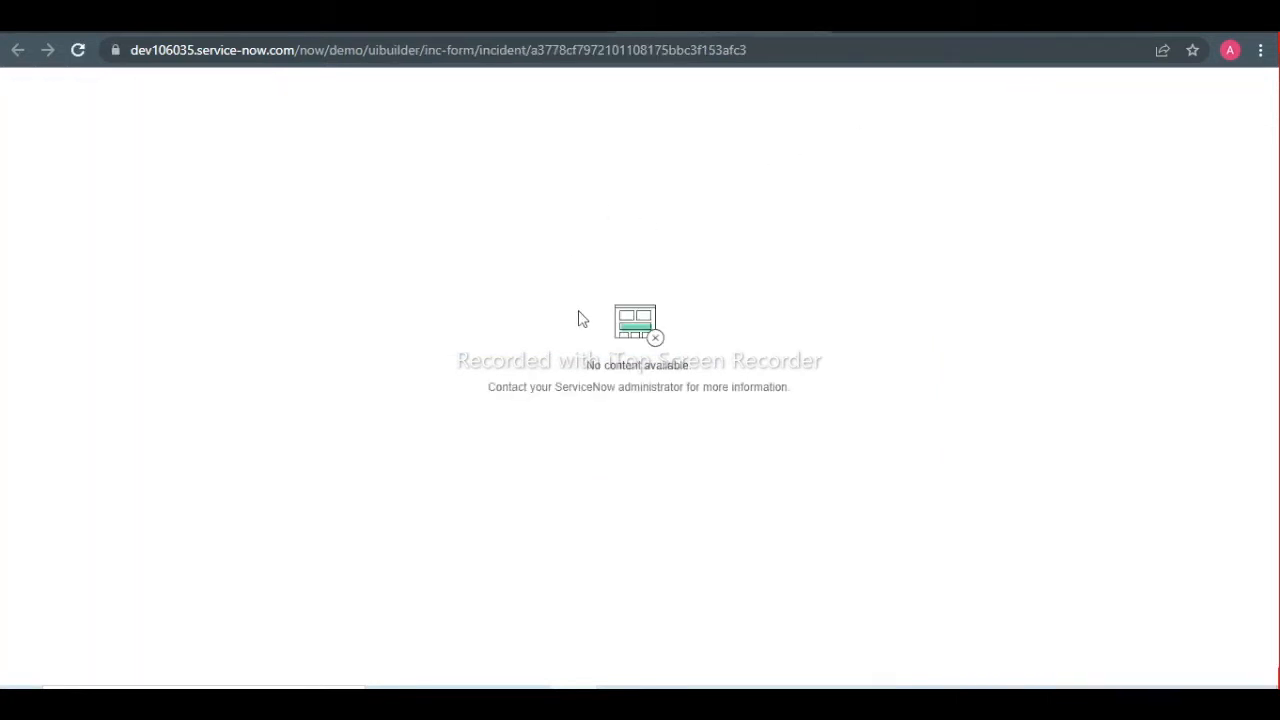
pyautogui.click(480, 18)
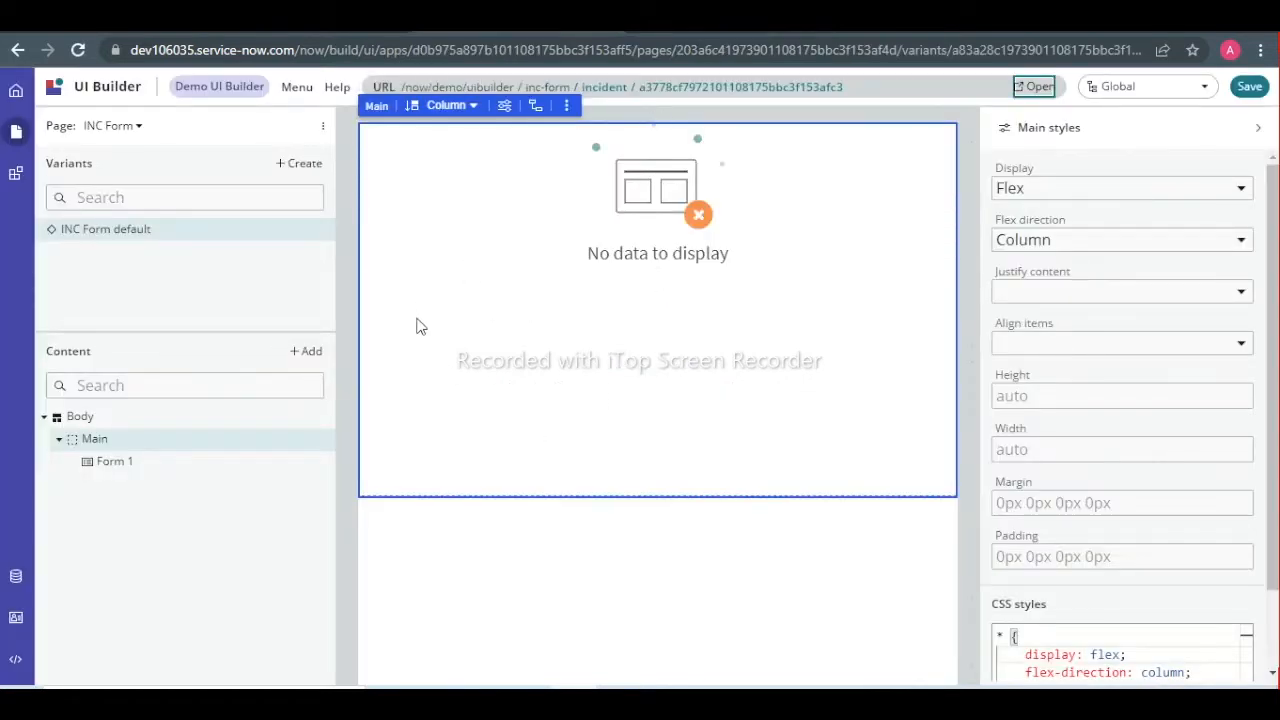
# - Examine the record display value in the Glide Form data resource's preview output, then close the data resource area
pyautogui.click(16, 577)
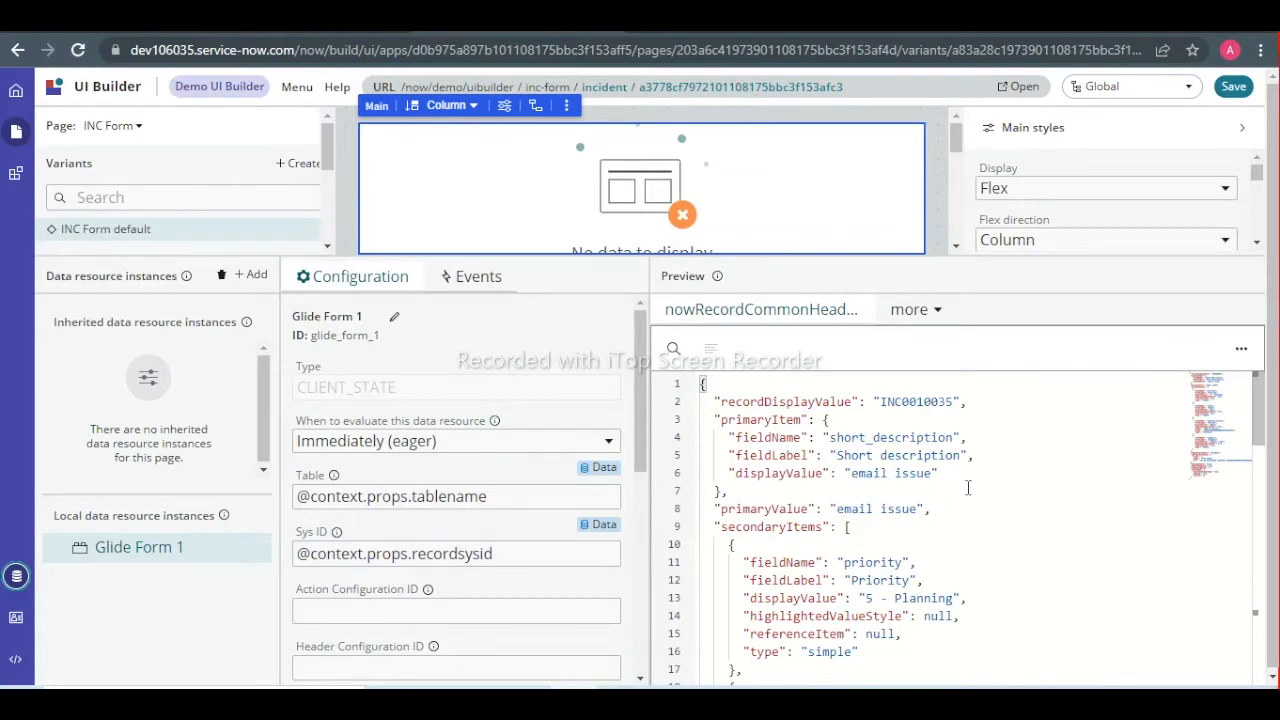
pyautogui.doubleClick(906, 404)
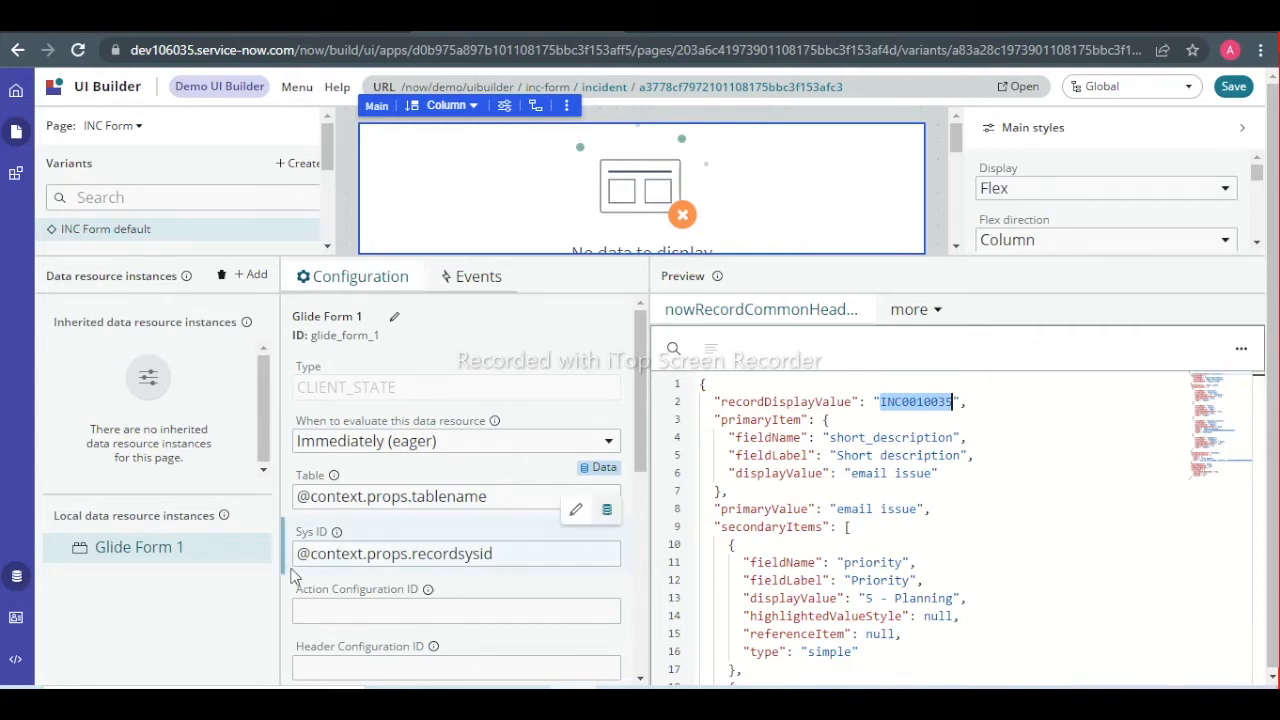
pyautogui.click(17, 578)
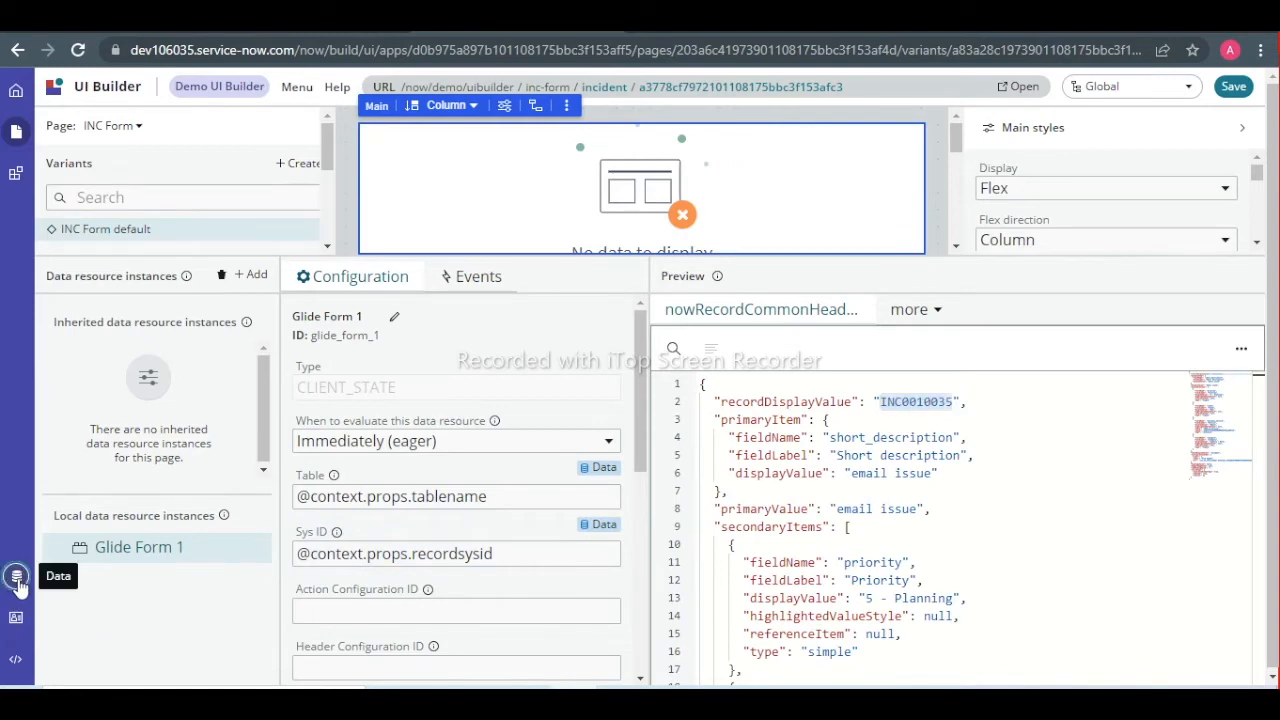
pyautogui.click(17, 578)
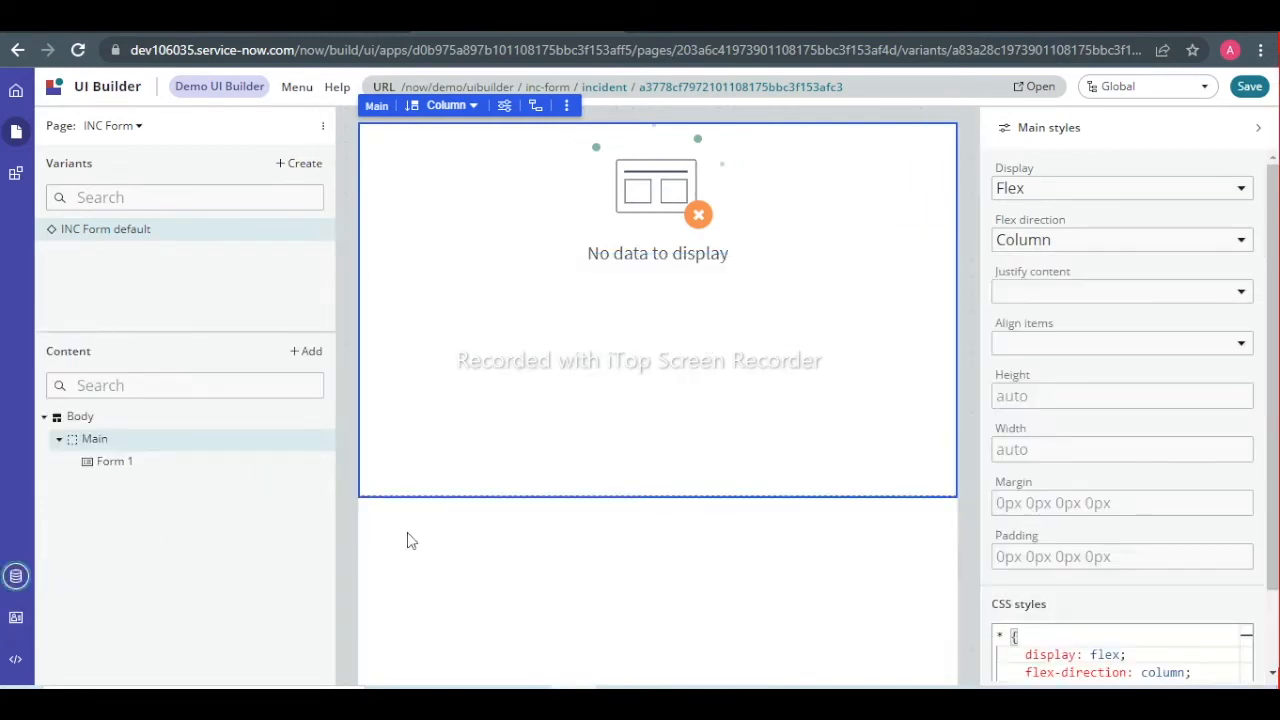
pyautogui.click(129, 467)
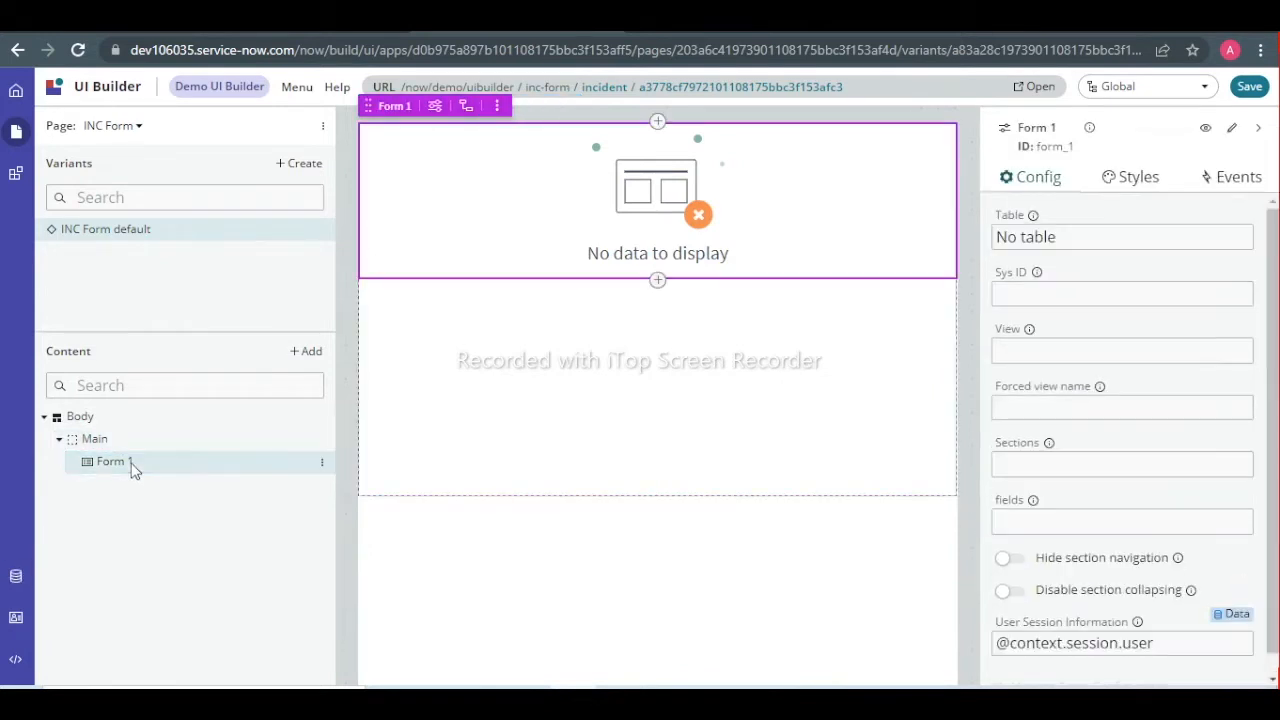
pyautogui.click(1067, 234)
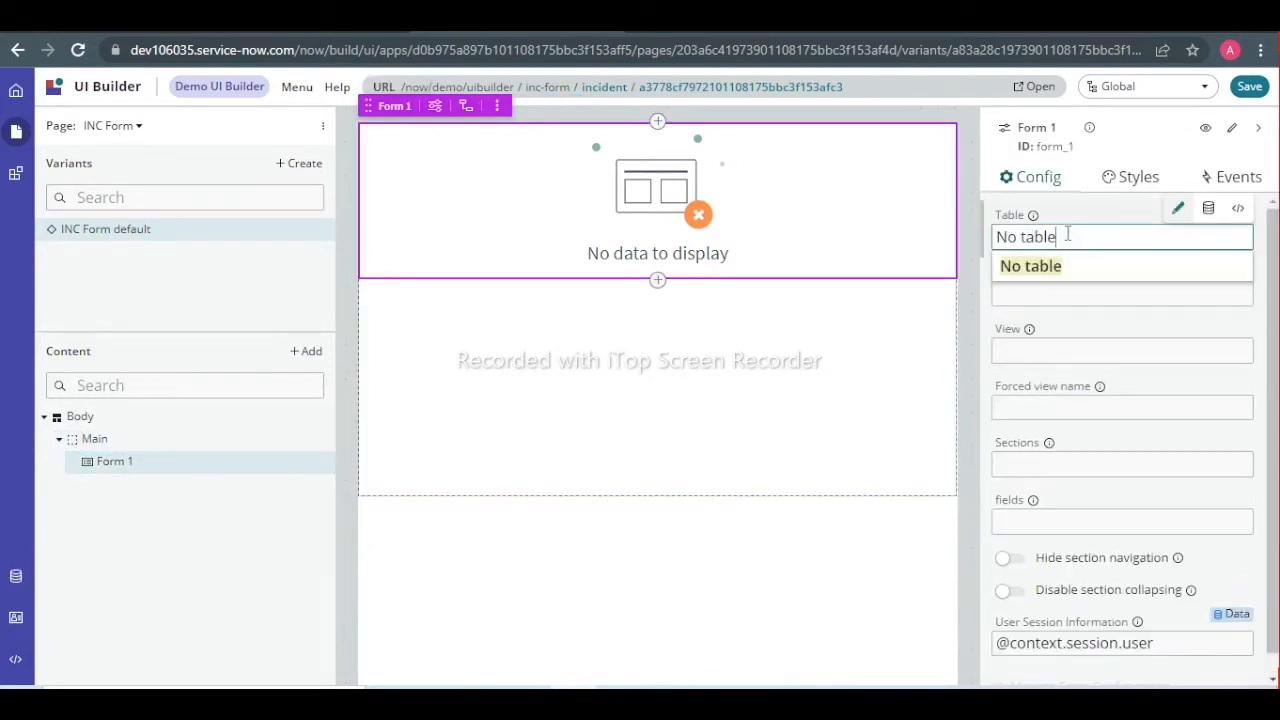
pyautogui.press('BackSpace')
pyautogui.press('BackSpace')
pyautogui.press('BackSpace')
pyautogui.press('BackSpace')
pyautogui.press('BackSpace')
pyautogui.press('BackSpace')
pyautogui.press('BackSpace')
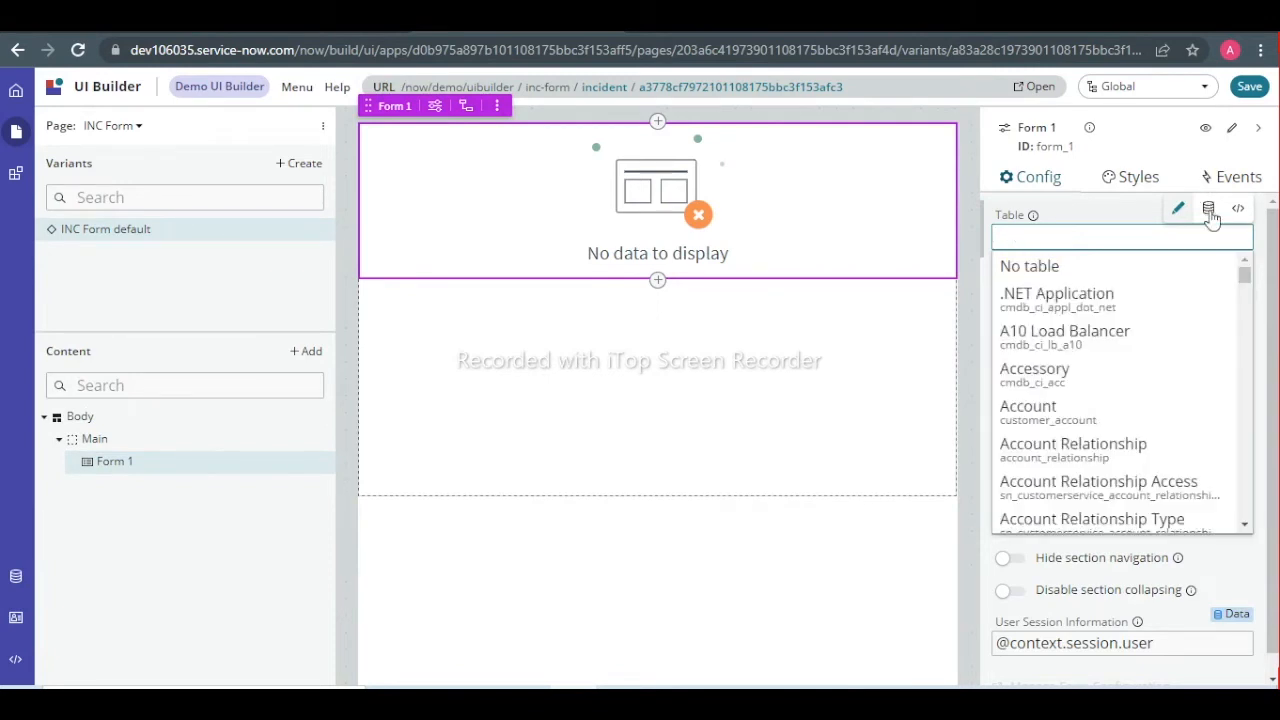
pyautogui.click(1210, 212)
pyautogui.write('@')
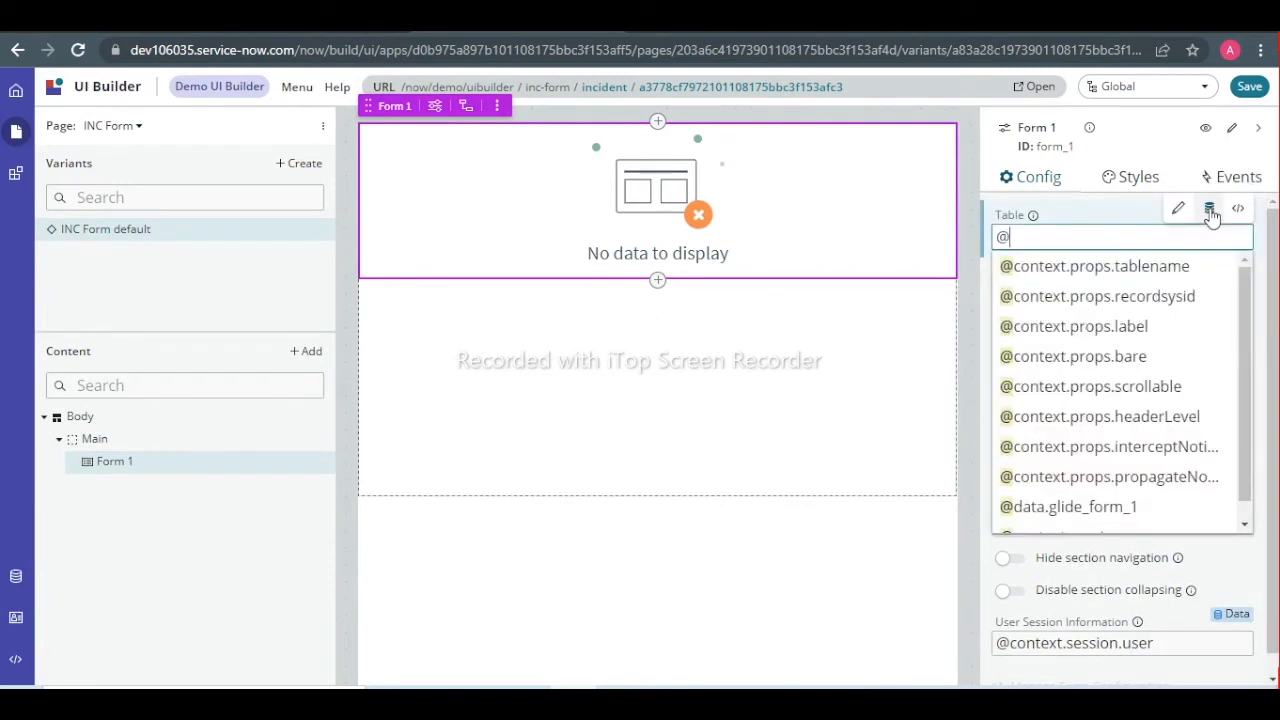
pyautogui.click(1091, 268)
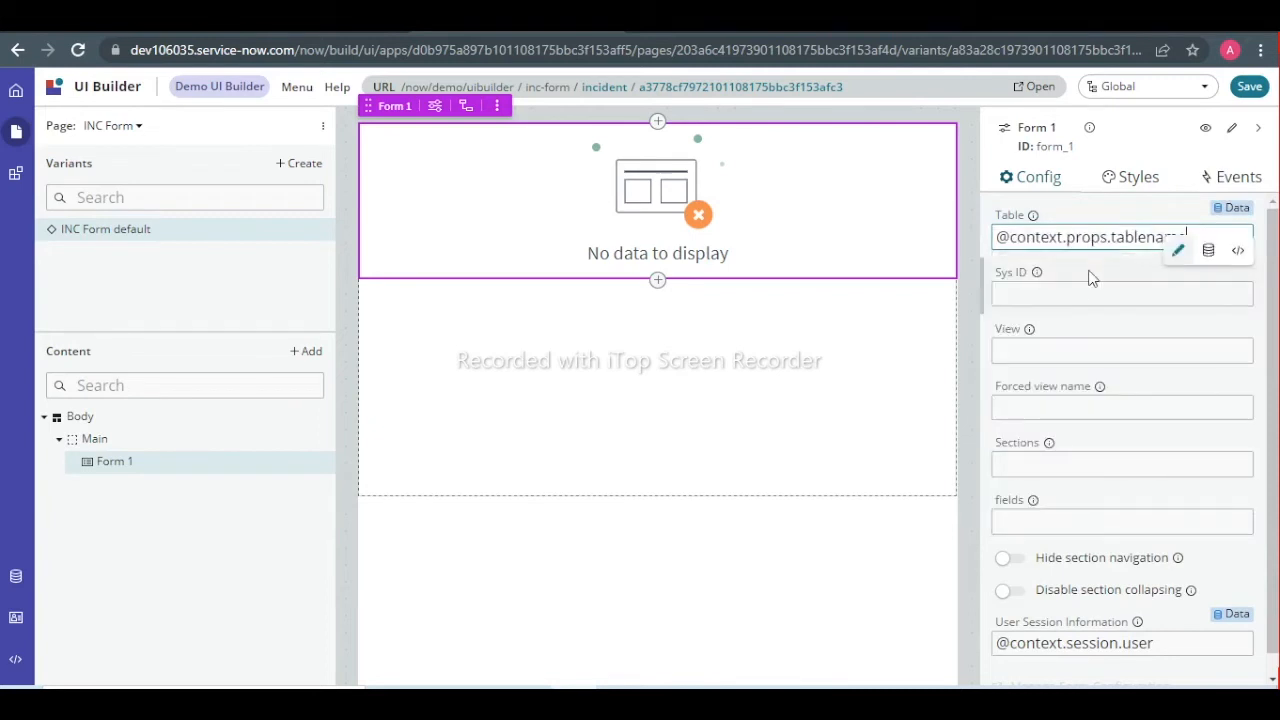
pyautogui.click(1079, 295)
pyautogui.click(1208, 250)
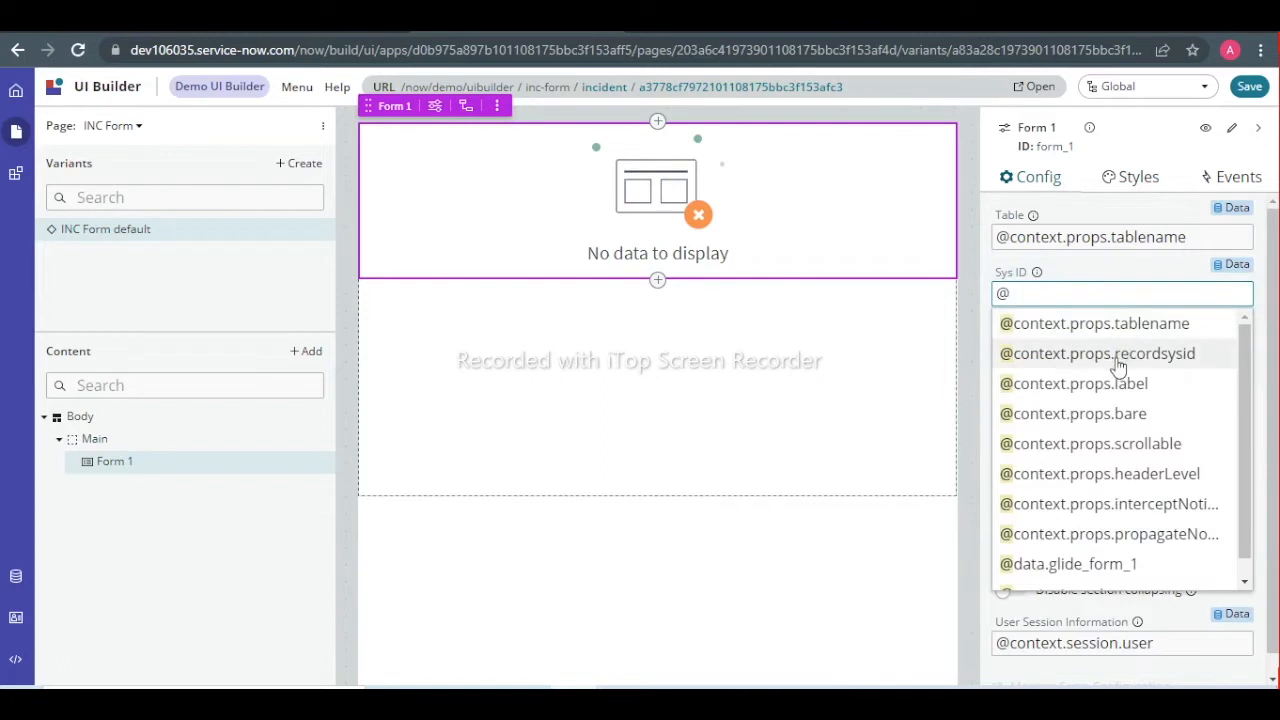
pyautogui.click(1118, 355)
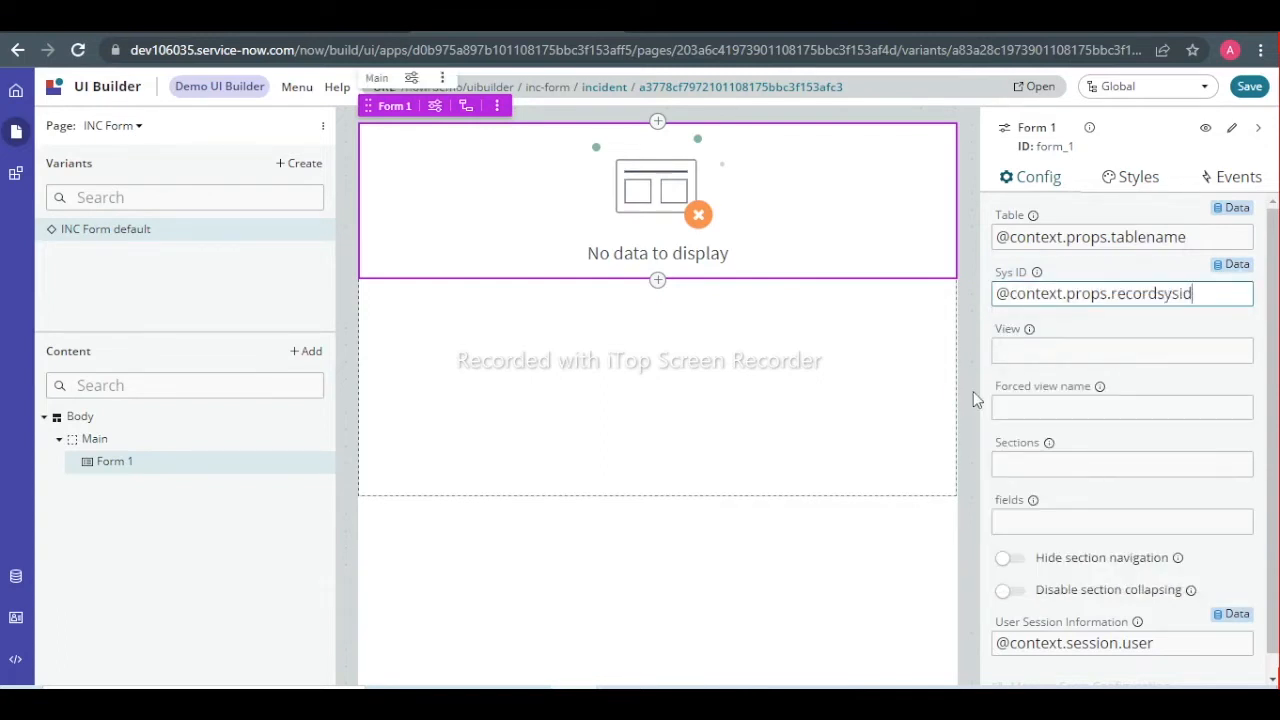
pyautogui.click(1028, 350)
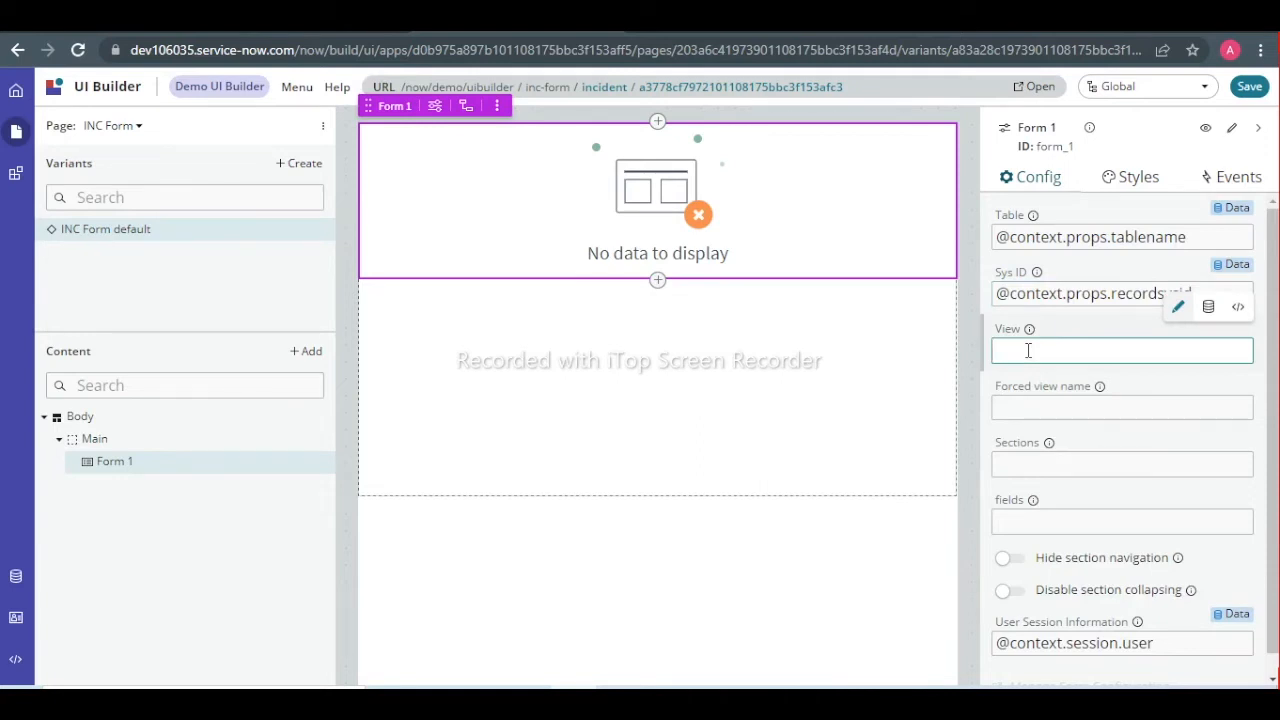
pyautogui.click(1208, 308)
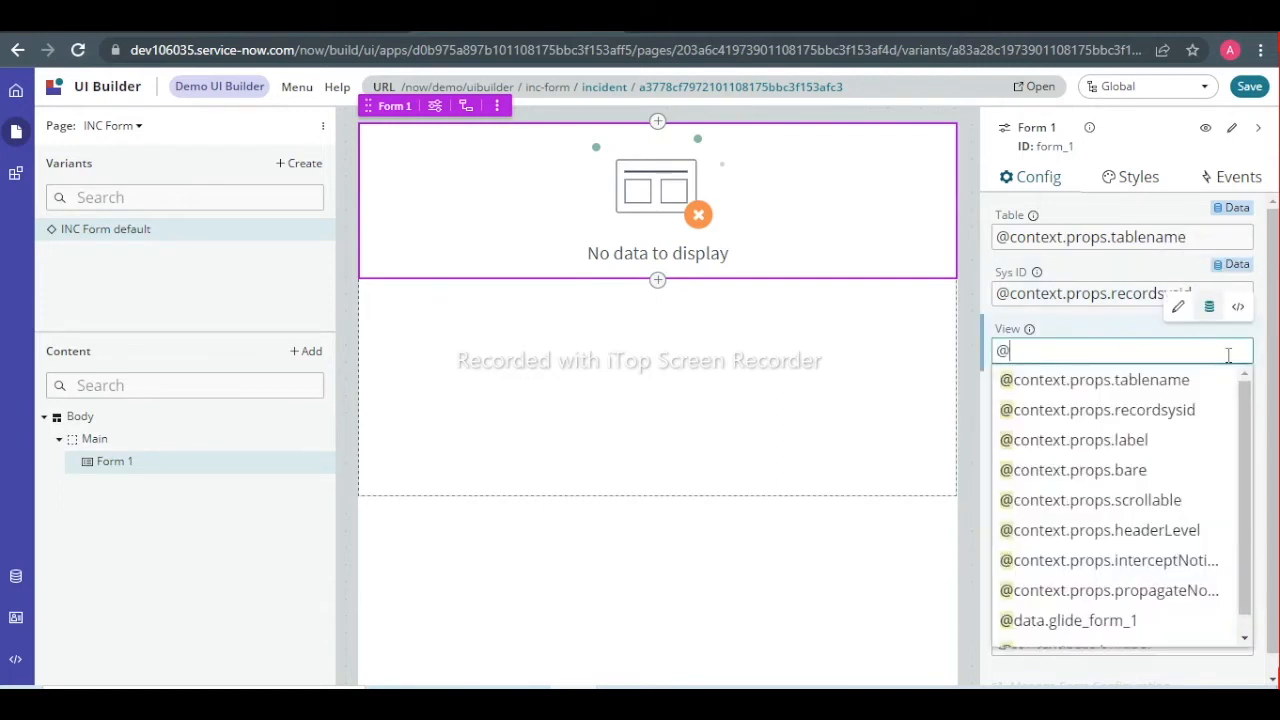
pyautogui.scroll(-1, 1246, 440)
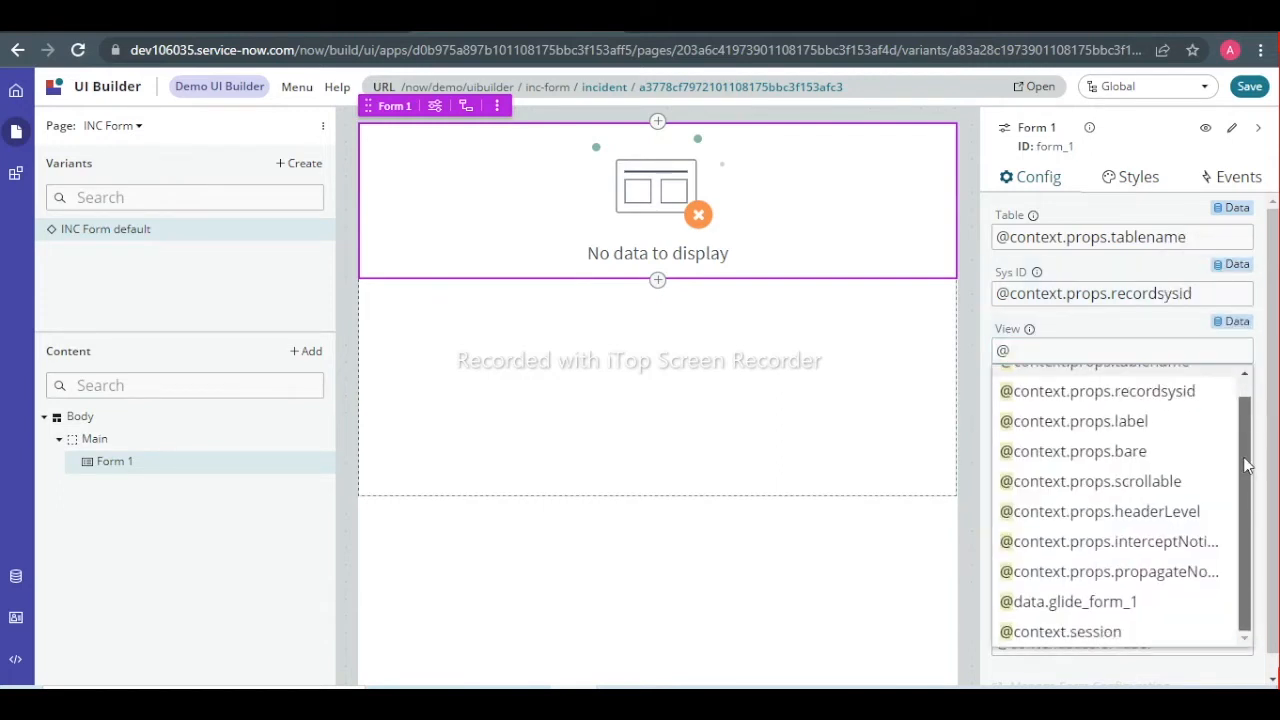
pyautogui.scroll(1, 1246, 425)
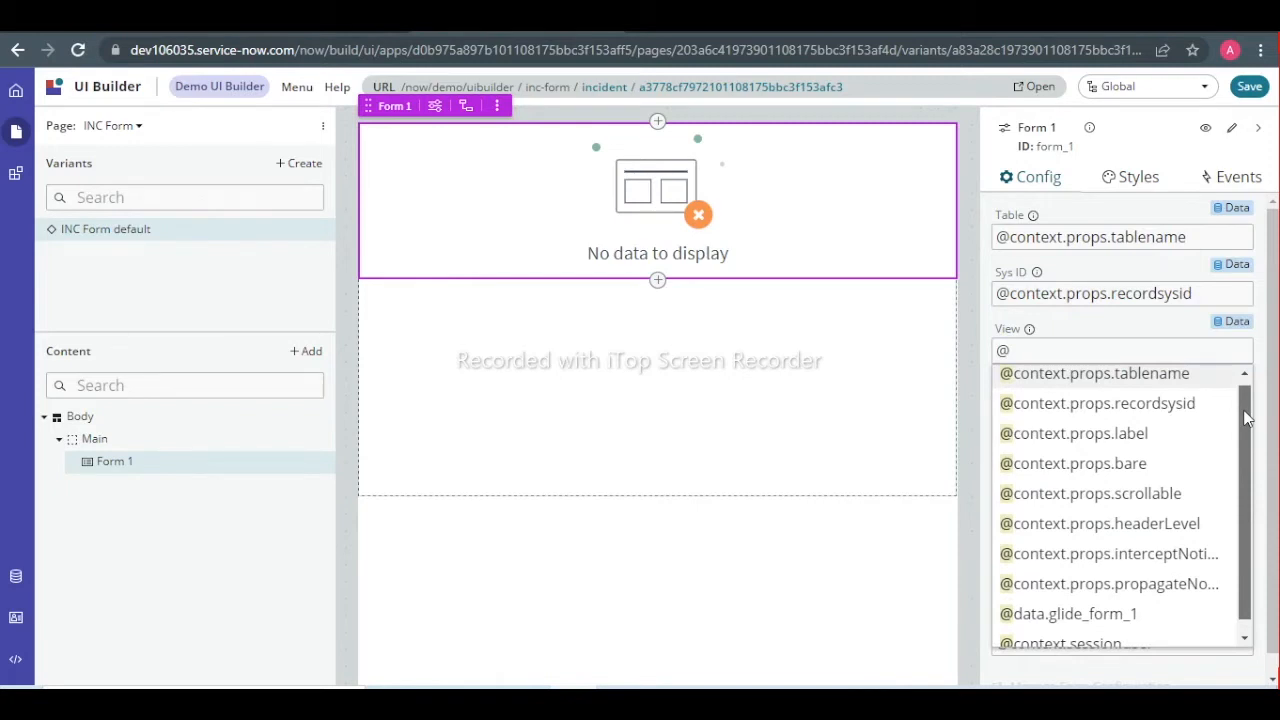
pyautogui.scroll(-1, 1244, 440)
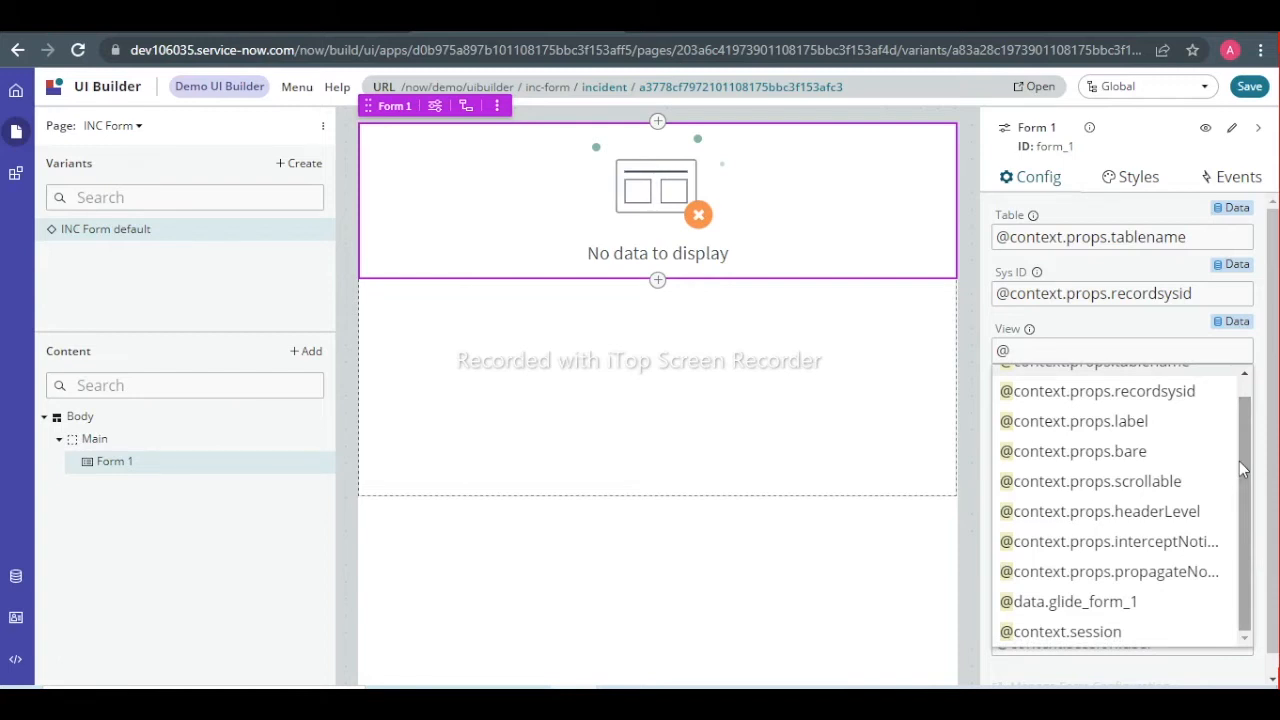
pyautogui.click(1070, 605)
pyautogui.write('.glide_form_1.')
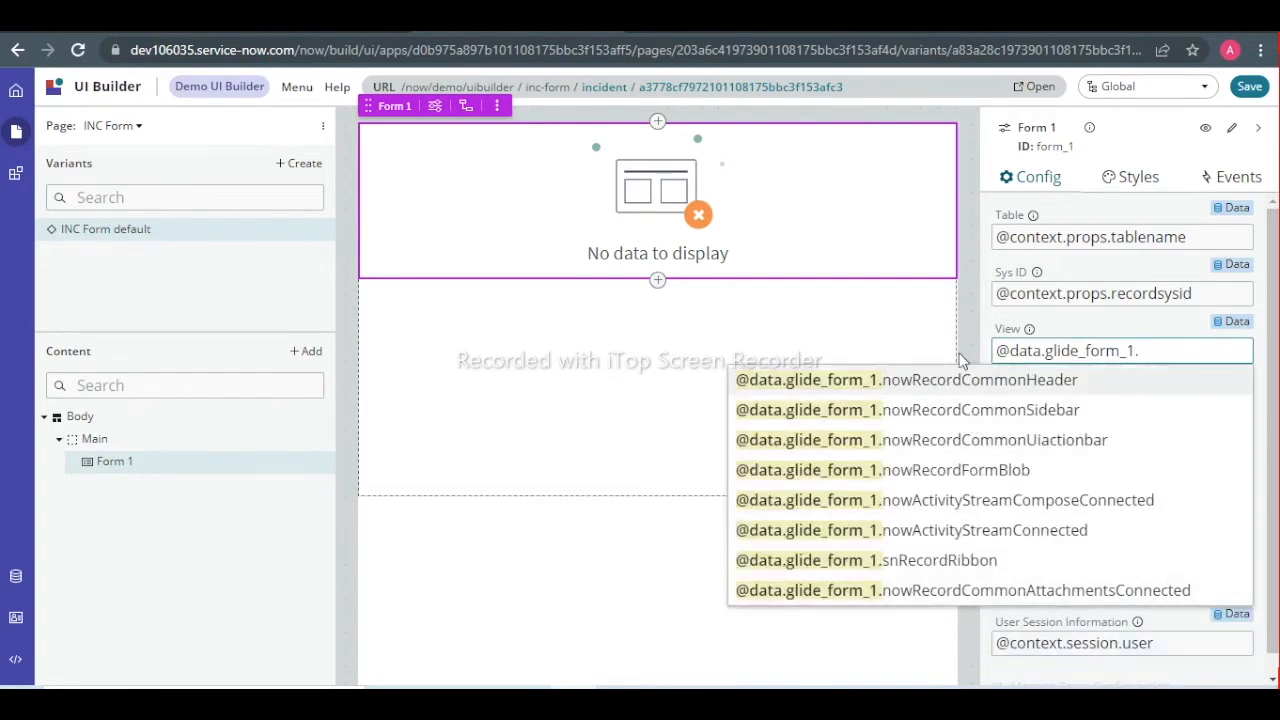
pyautogui.click(960, 485)
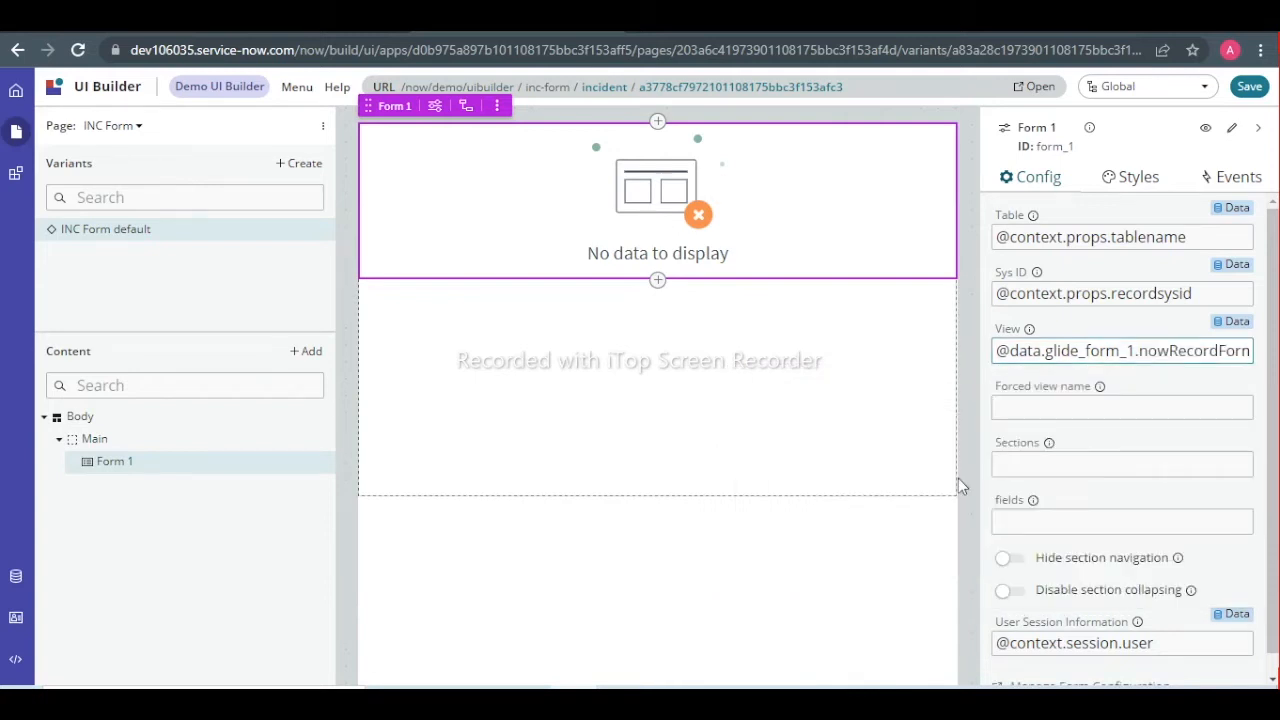
pyautogui.write('.')
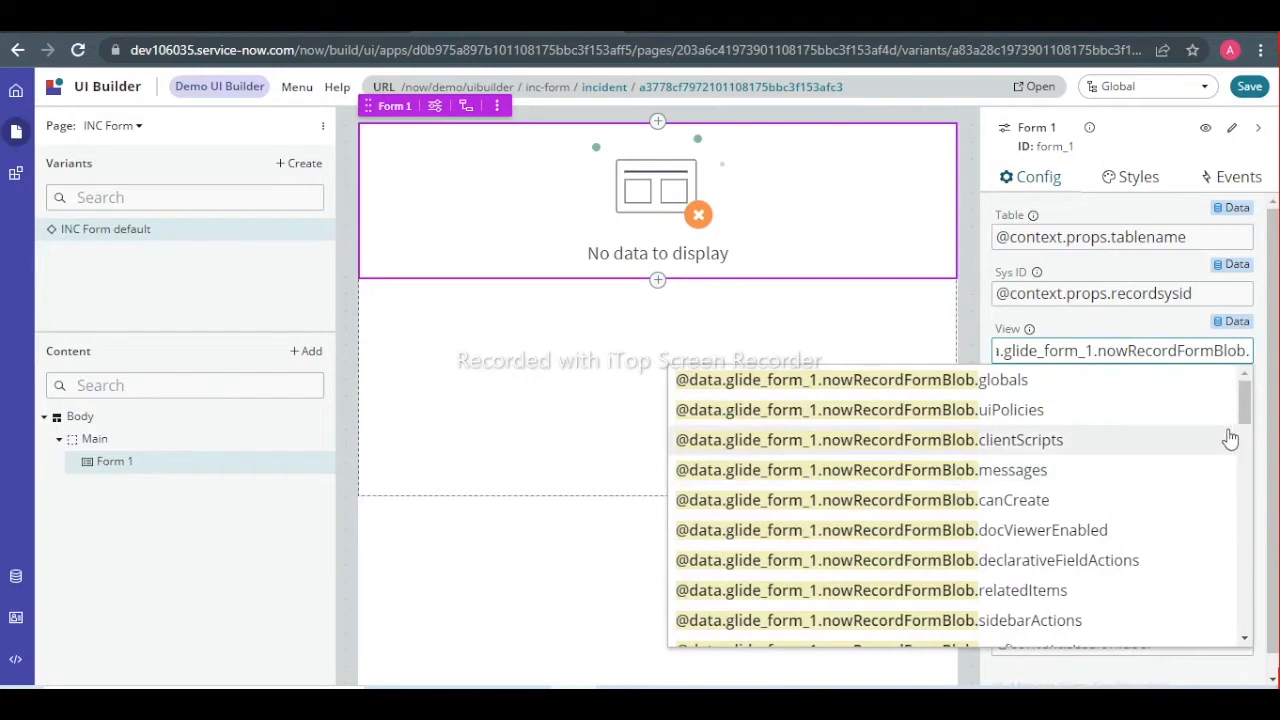
pyautogui.moveTo(1244, 400); pyautogui.dragTo(1180, 614)
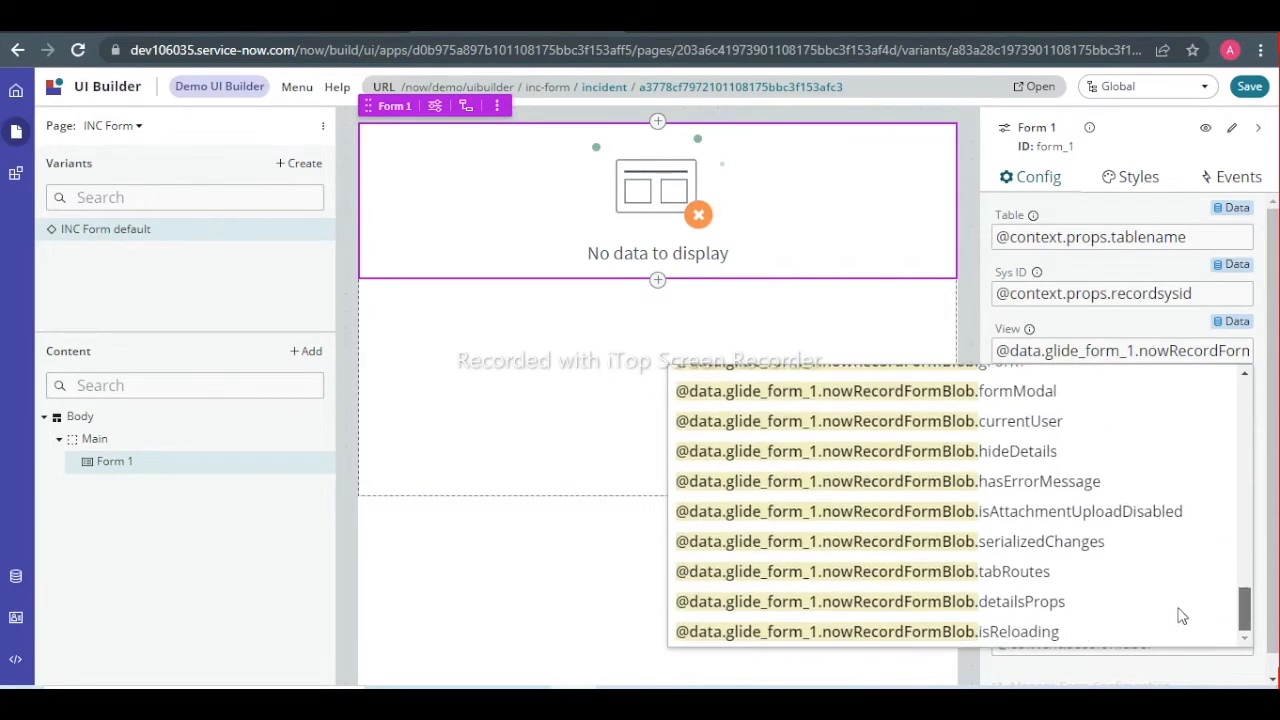
pyautogui.click(1107, 611)
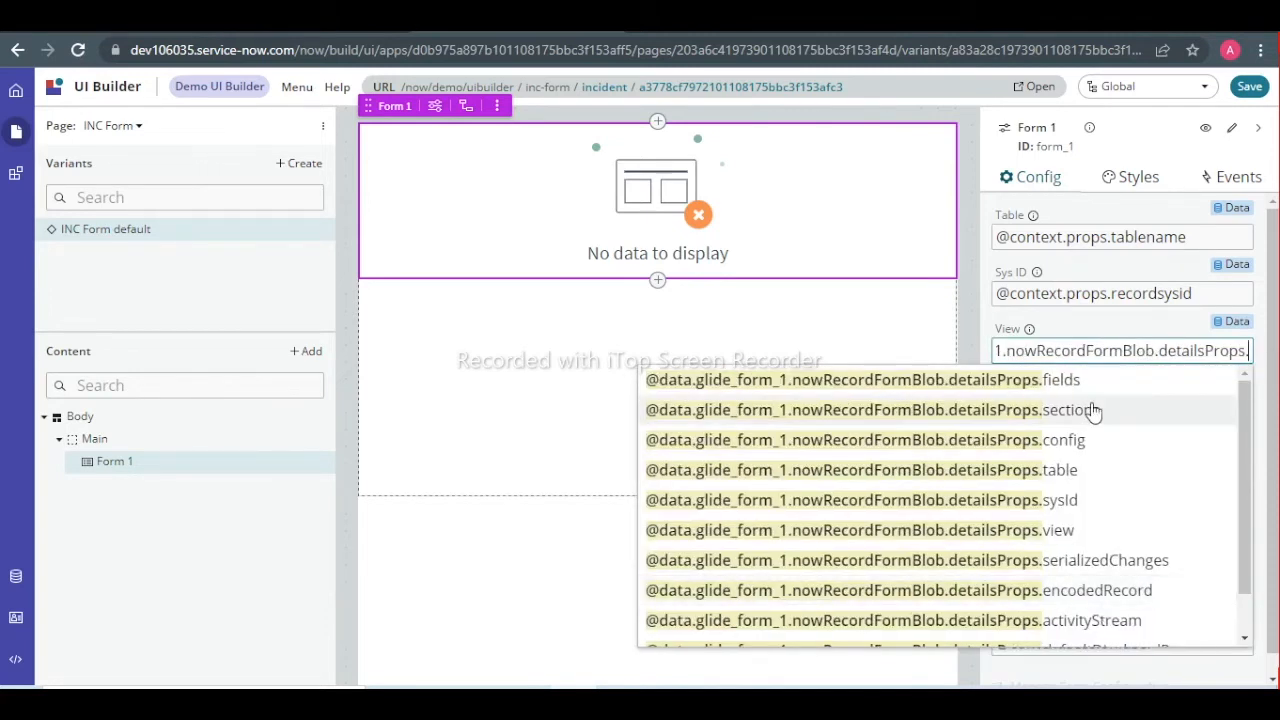
pyautogui.click(1028, 535)
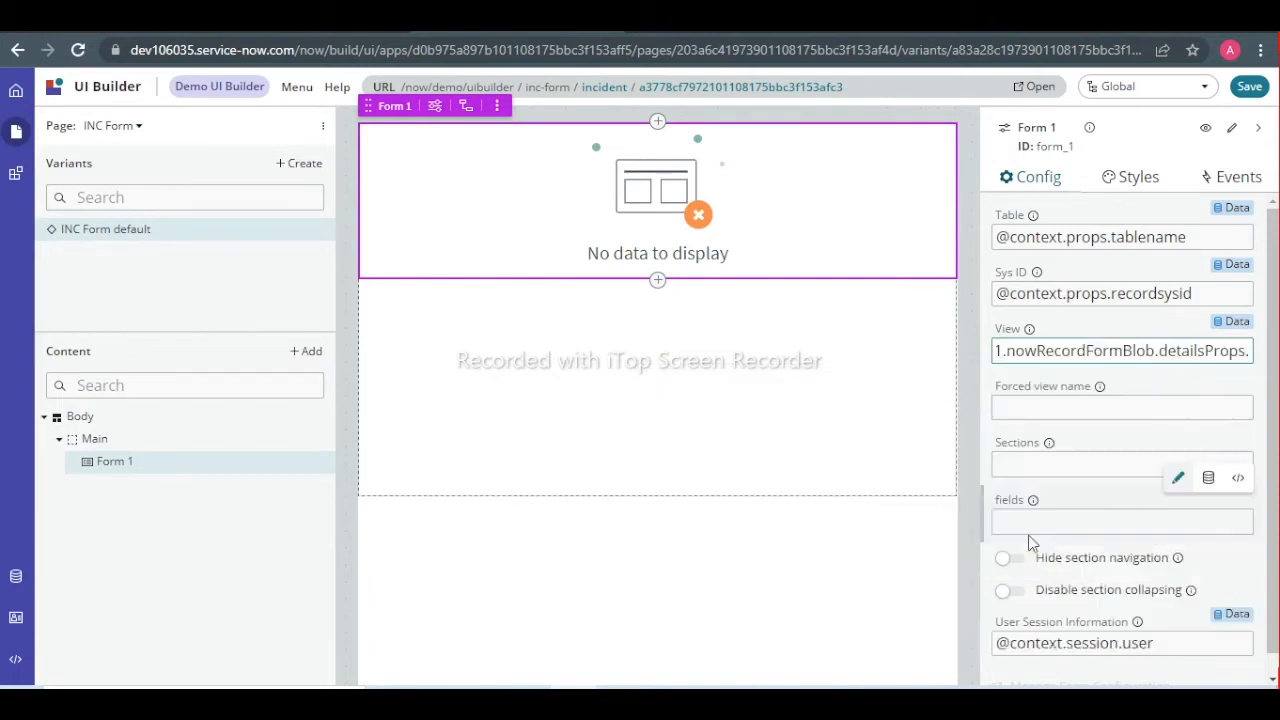
pyautogui.click(1070, 466)
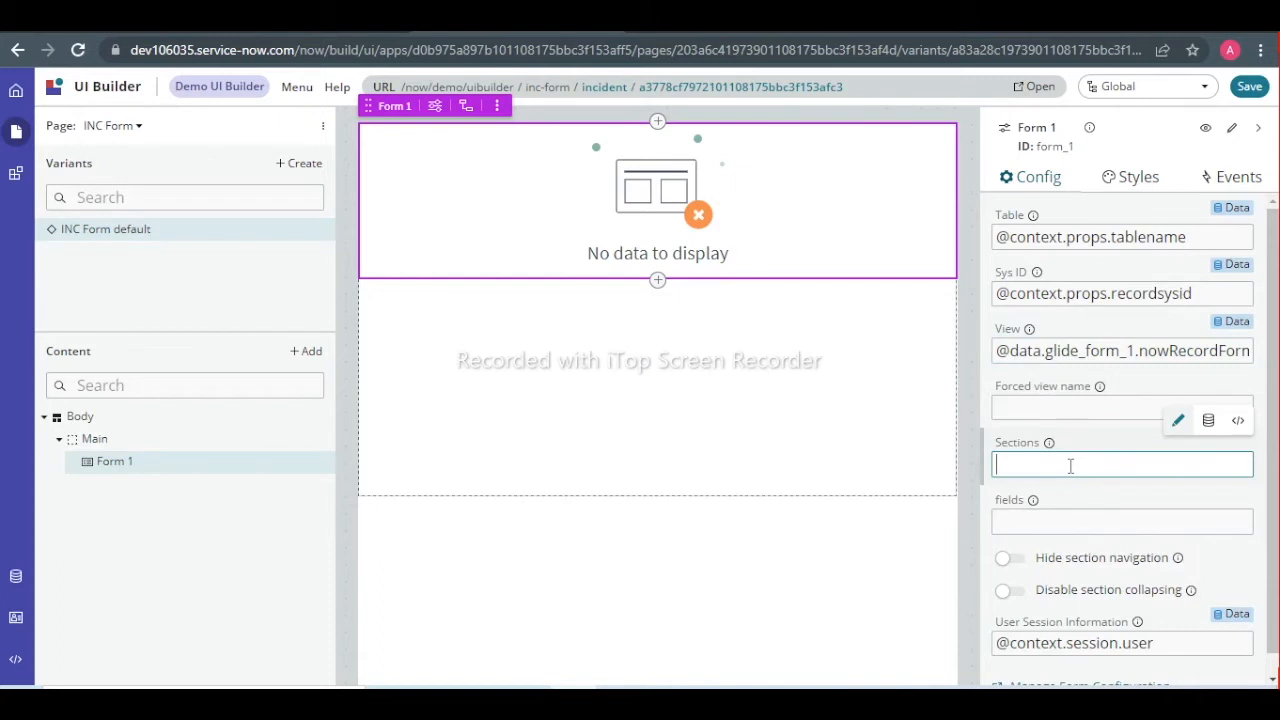
pyautogui.write('@dat')
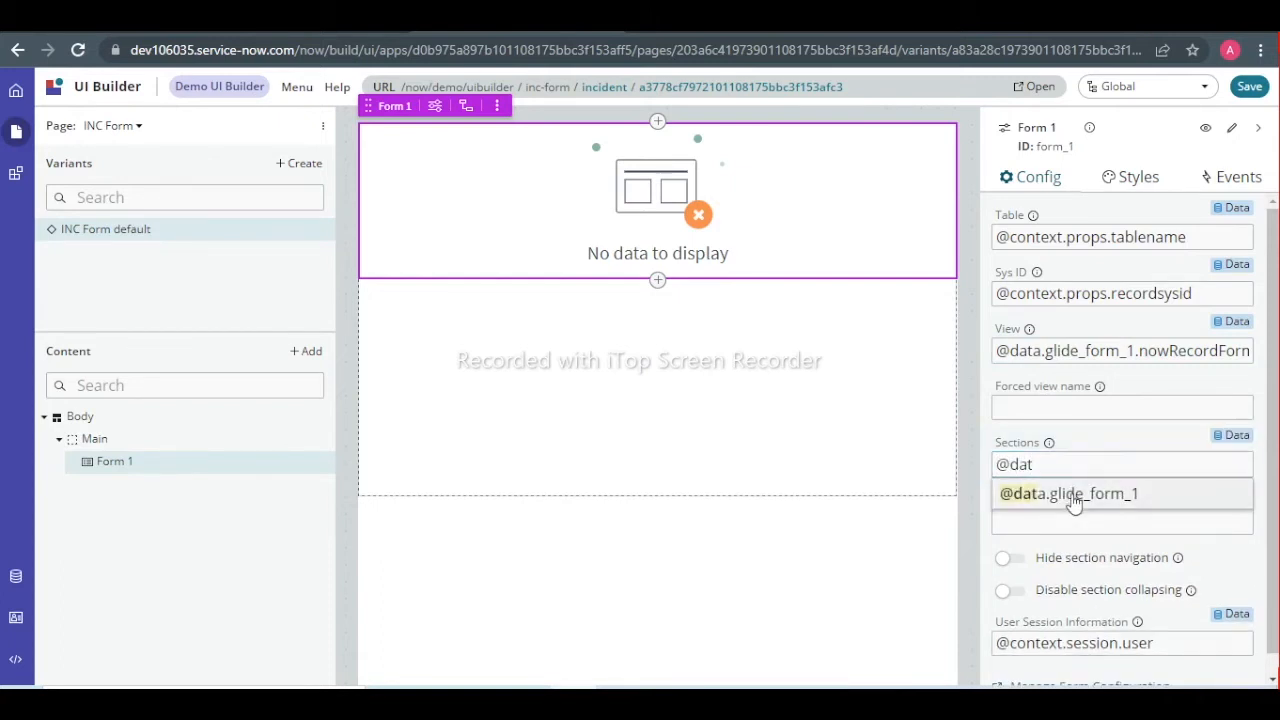
pyautogui.click(1075, 502)
pyautogui.press('BackSpace')
pyautogui.press('BackSpace')
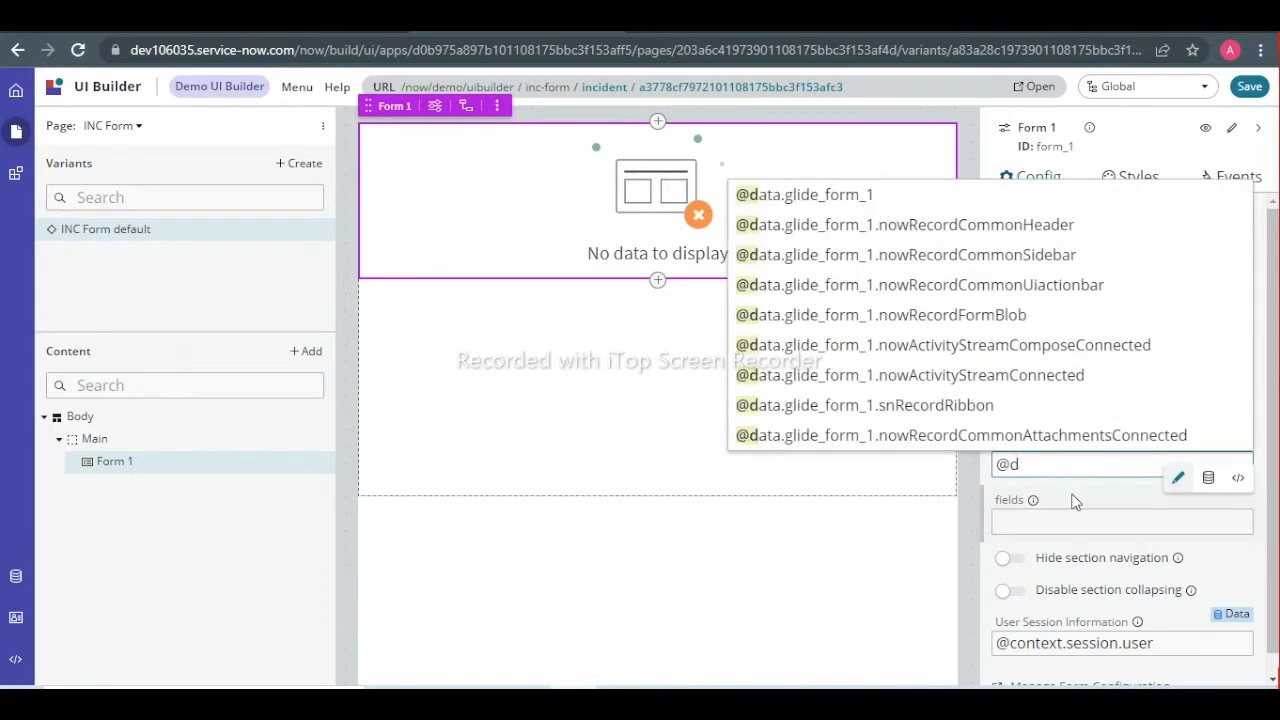
pyautogui.click(1014, 315)
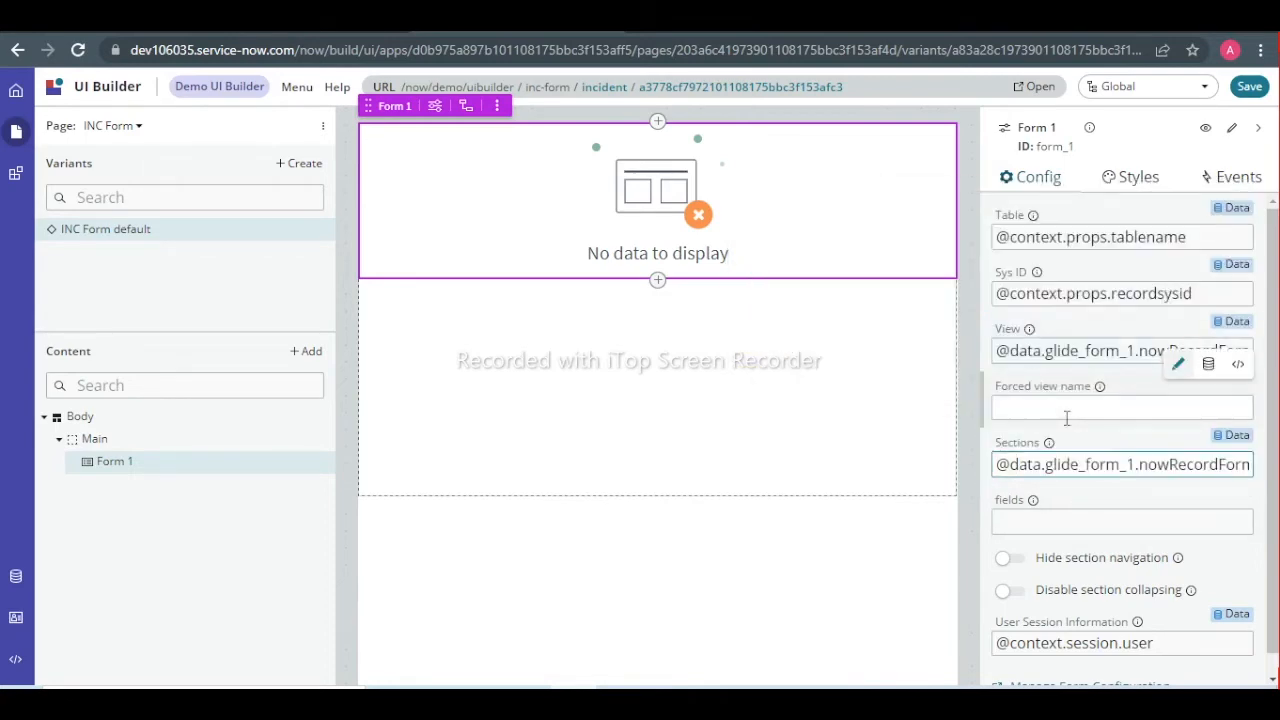
pyautogui.write('.')
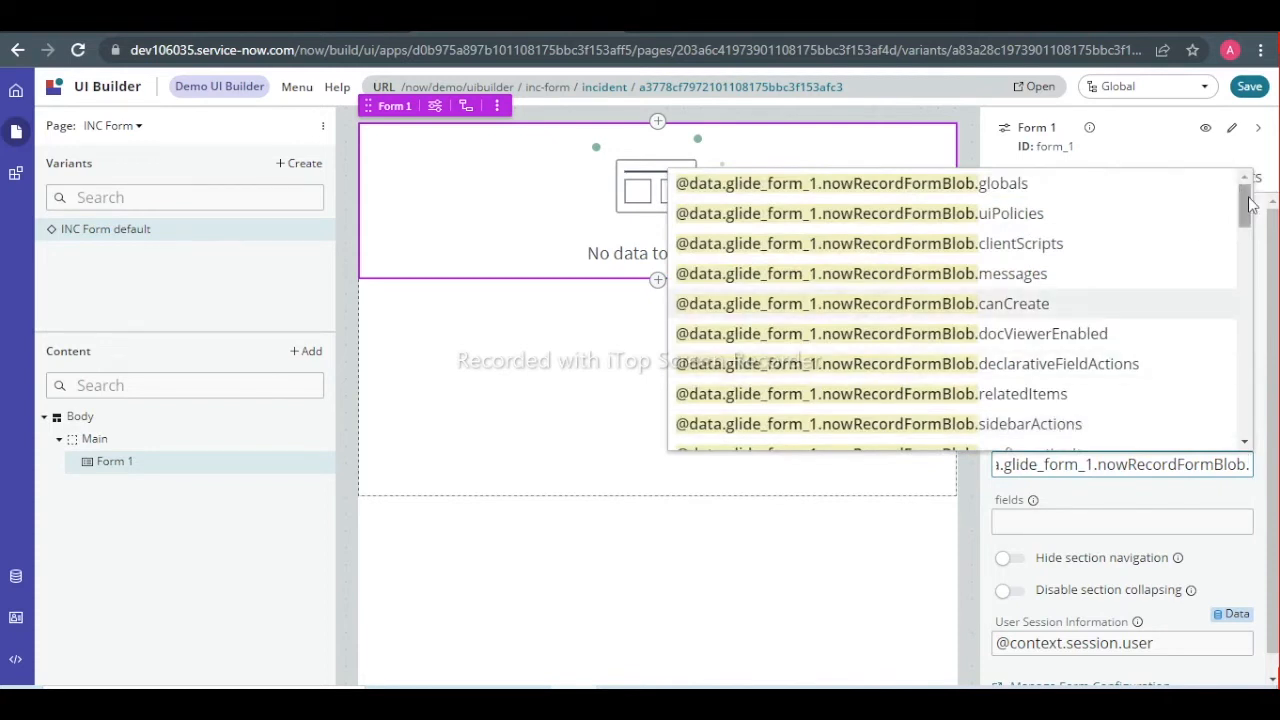
pyautogui.moveTo(1247, 205); pyautogui.dragTo(1240, 320)
pyautogui.click(1022, 230)
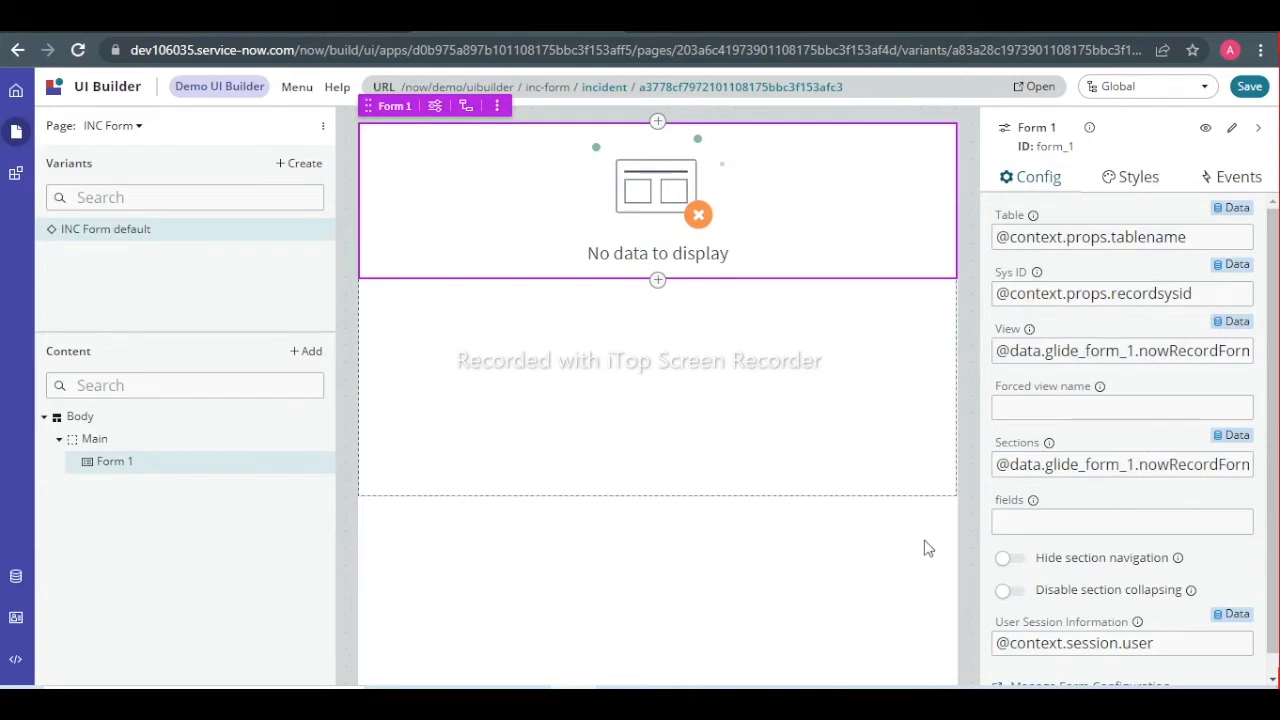
pyautogui.click(1013, 530)
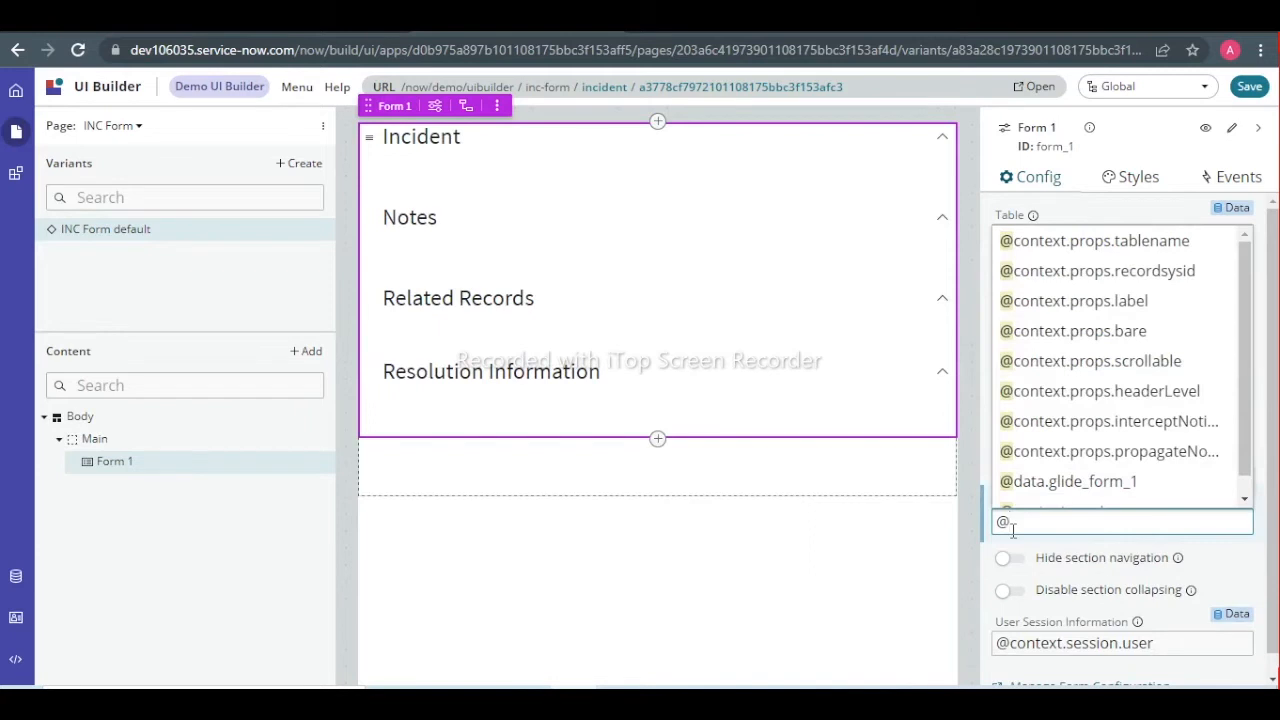
pyautogui.write('data')
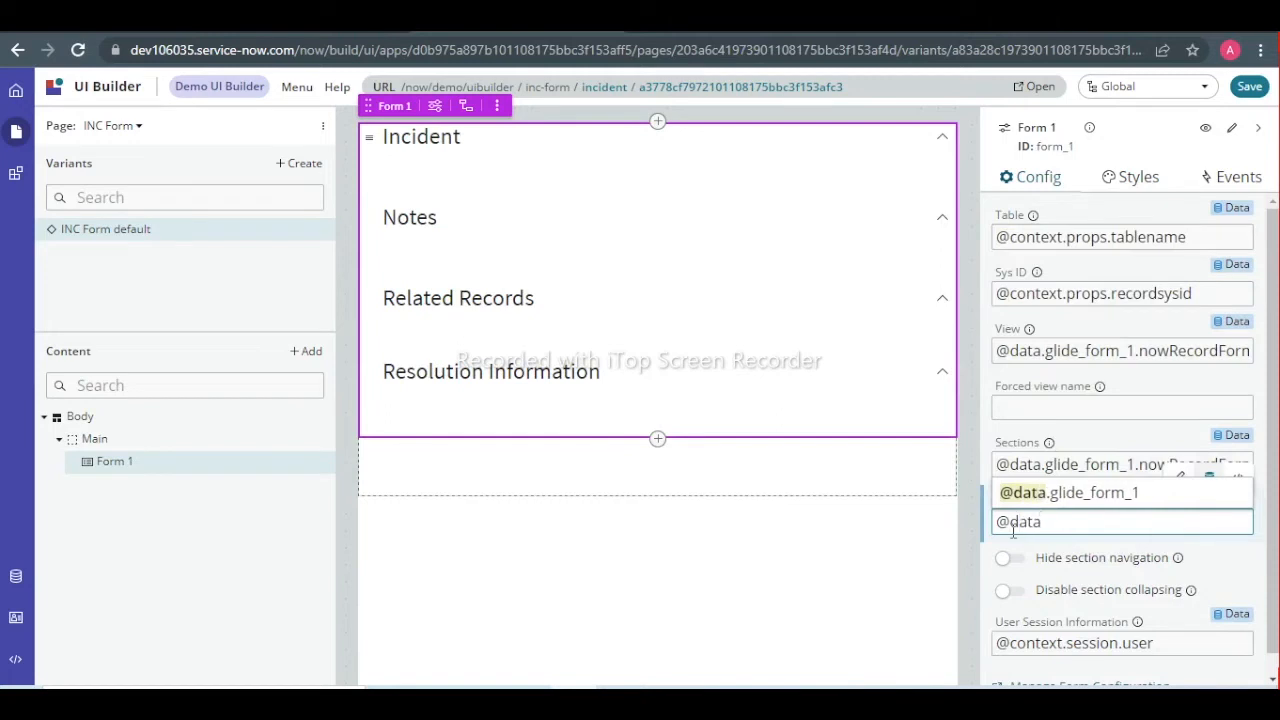
pyautogui.click(1075, 500)
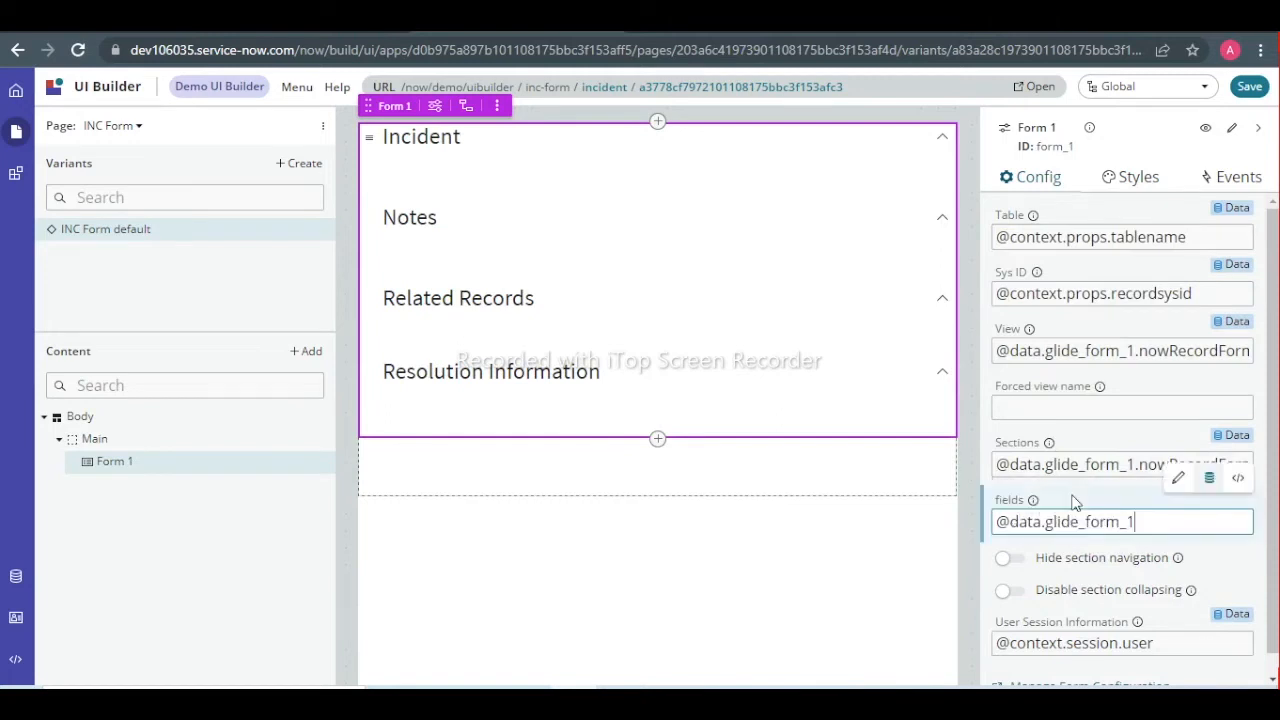
pyautogui.write('.')
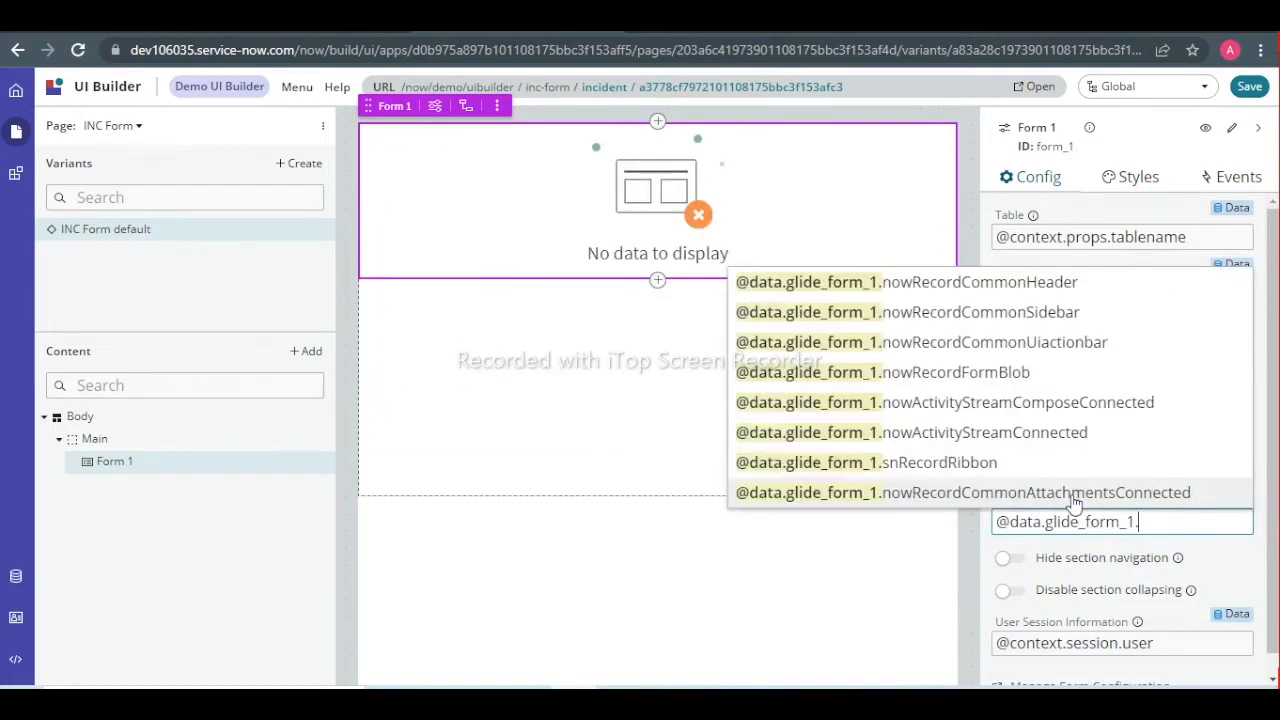
pyautogui.click(1005, 374)
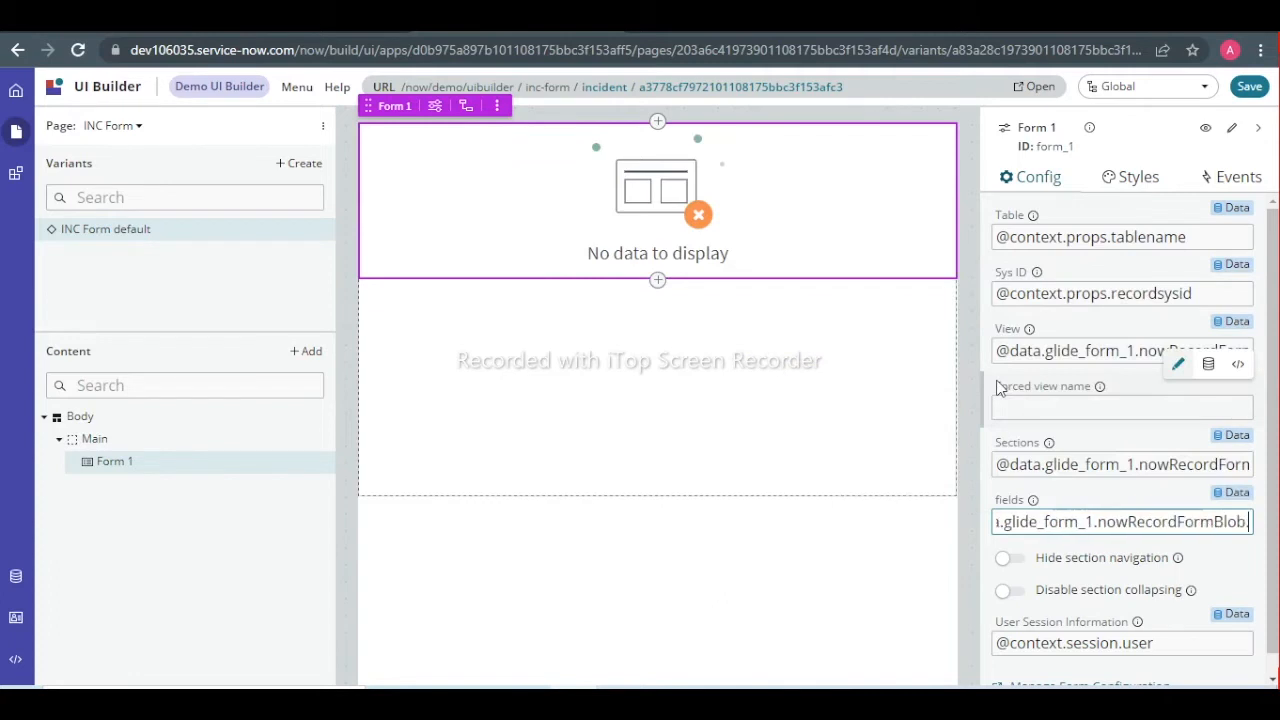
pyautogui.write('.')
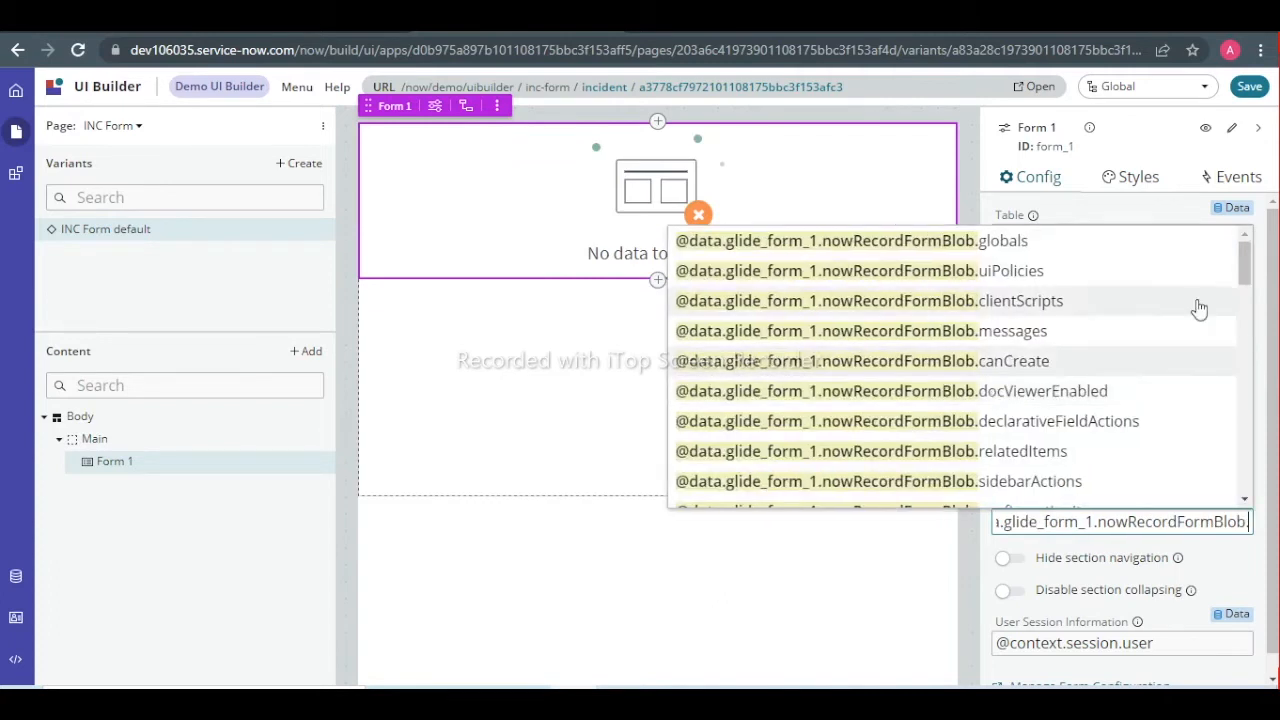
pyautogui.moveTo(1246, 263); pyautogui.dragTo(1221, 365)
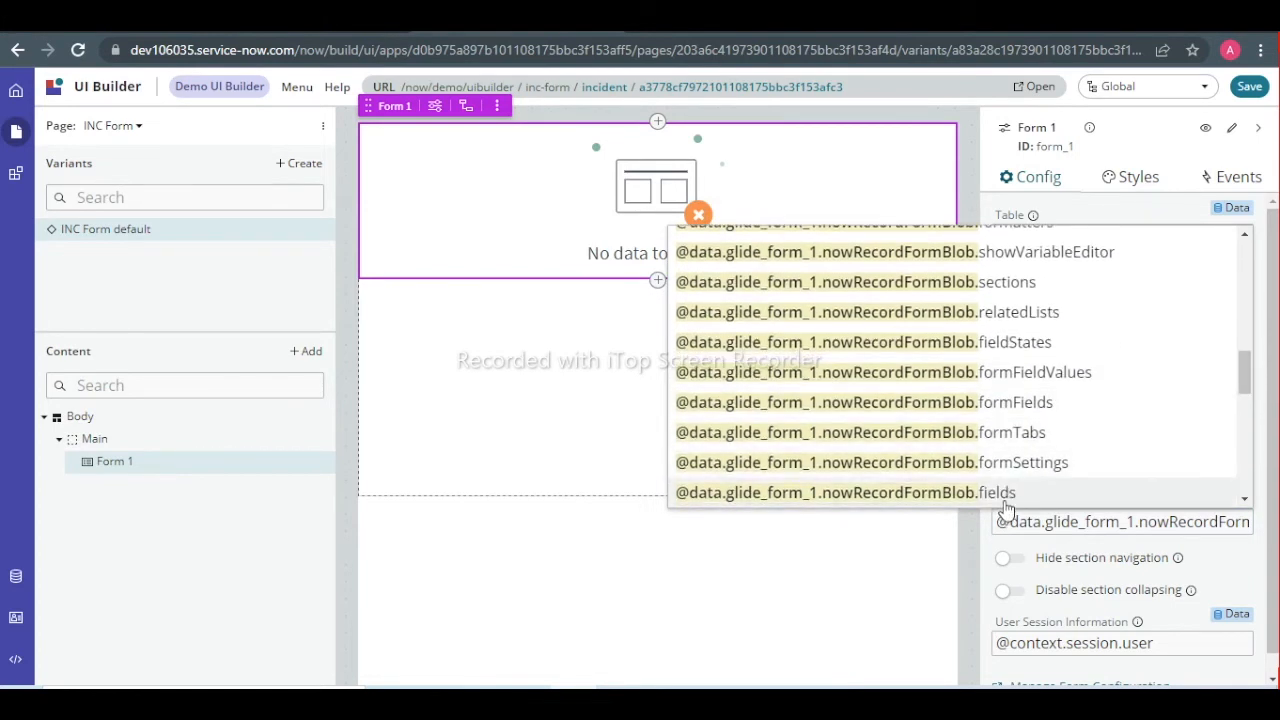
pyautogui.click(1015, 497)
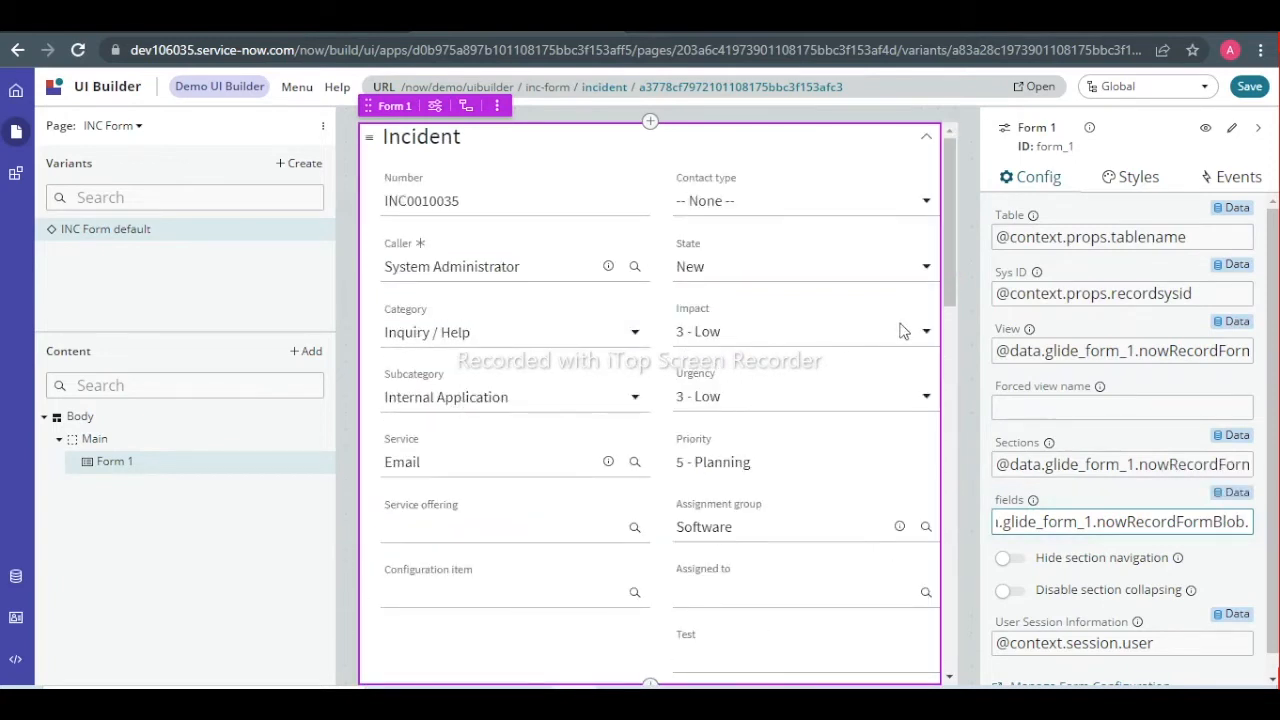
pyautogui.click(1249, 86)
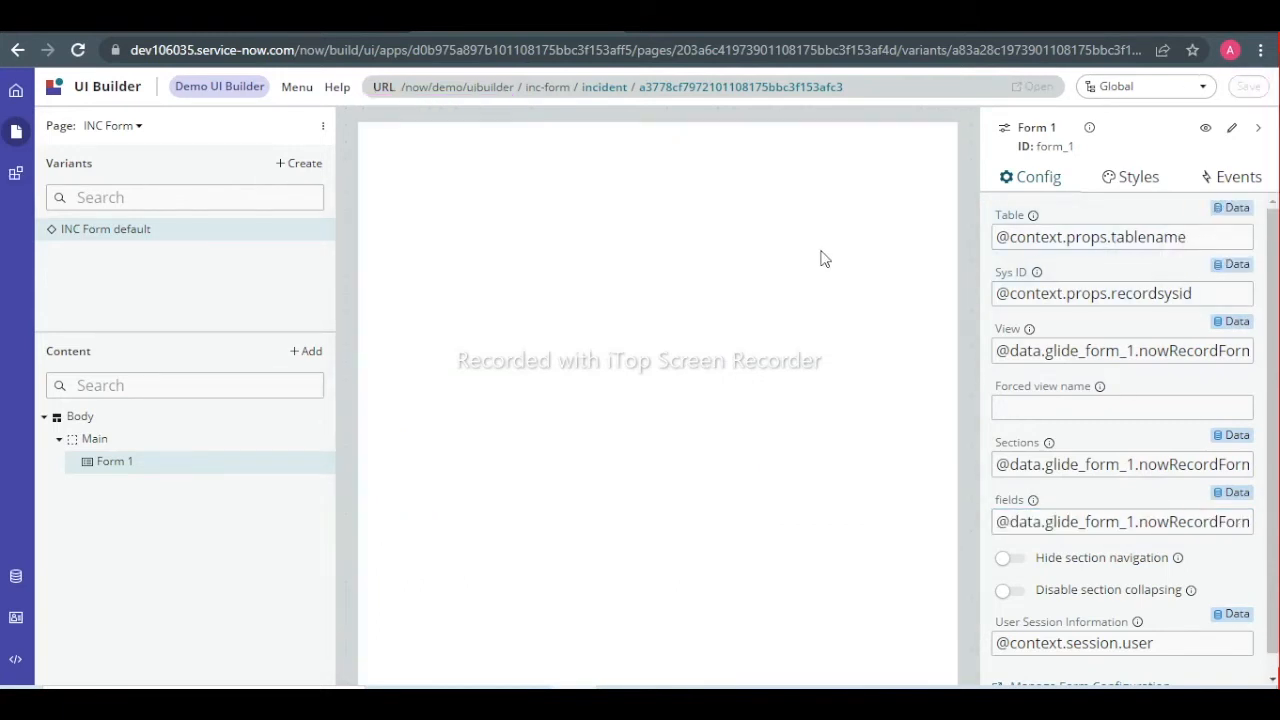
# - Reload the live INC Form page in the browser and look through the rendered incident form's sections and fields
pyautogui.click(720, 18)
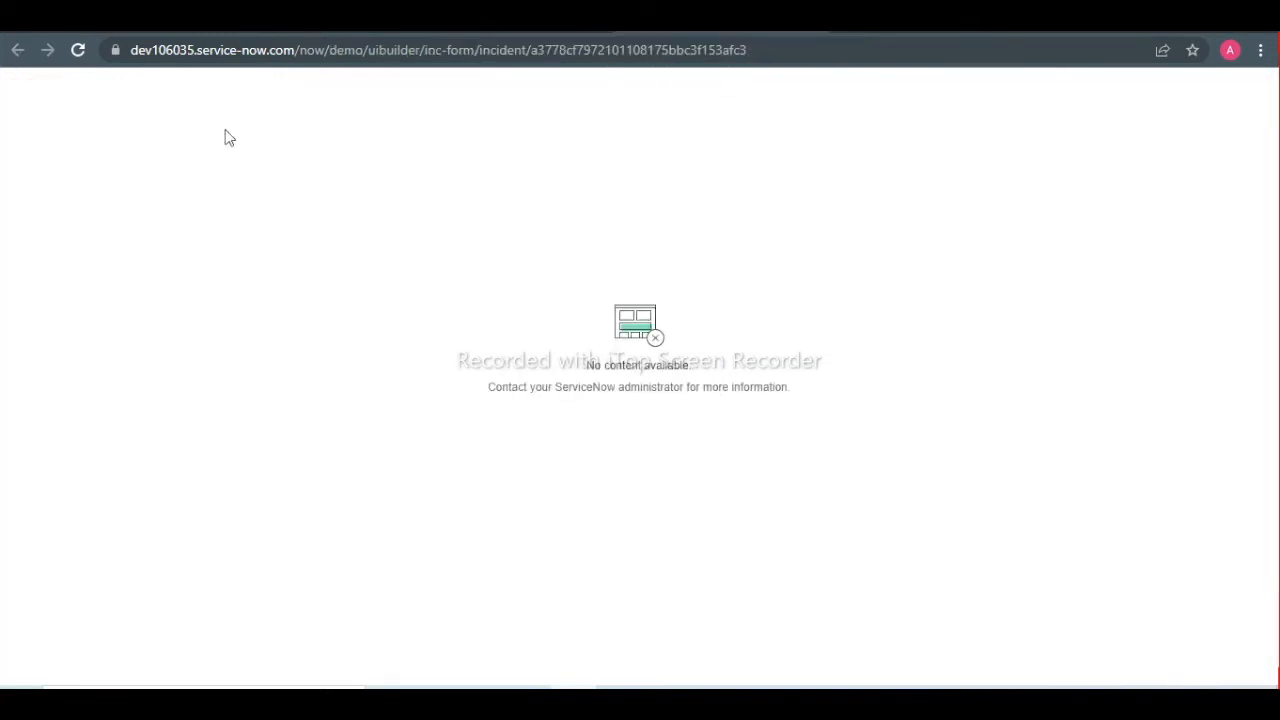
pyautogui.click(78, 50)
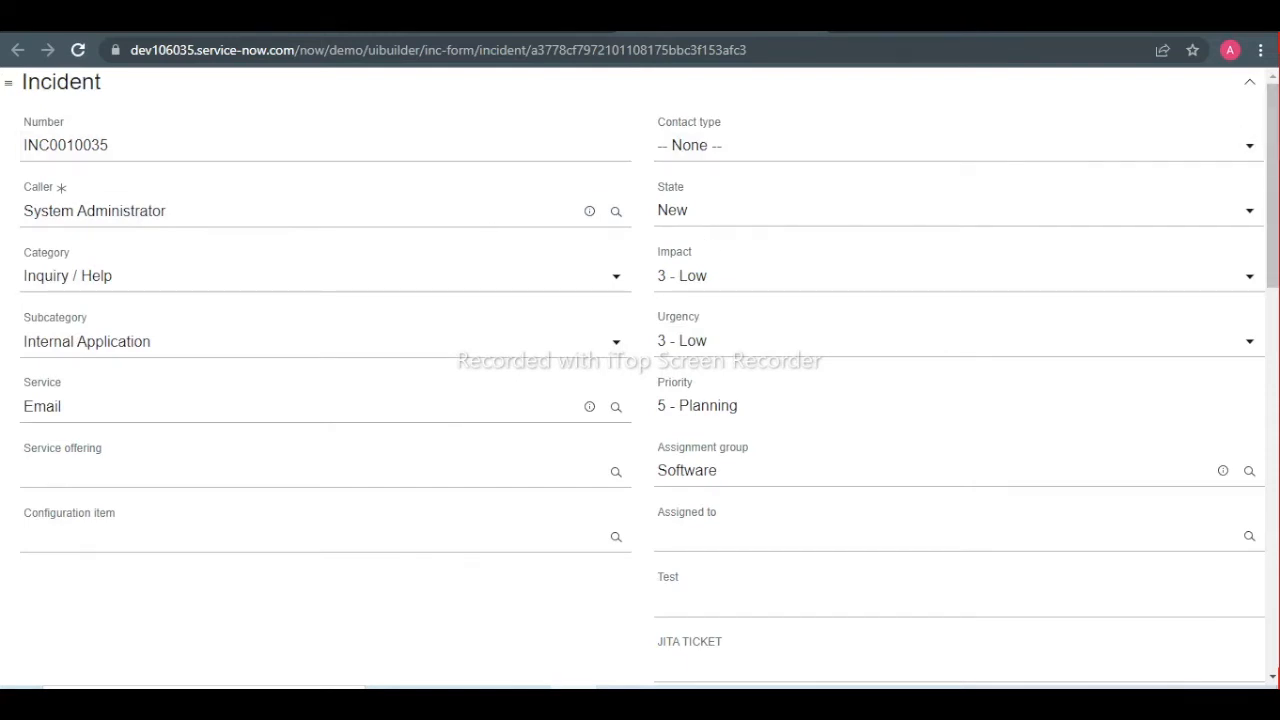
pyautogui.scroll(-8, 640, 380)
pyautogui.moveTo(1273, 482); pyautogui.dragTo(1275, 211)
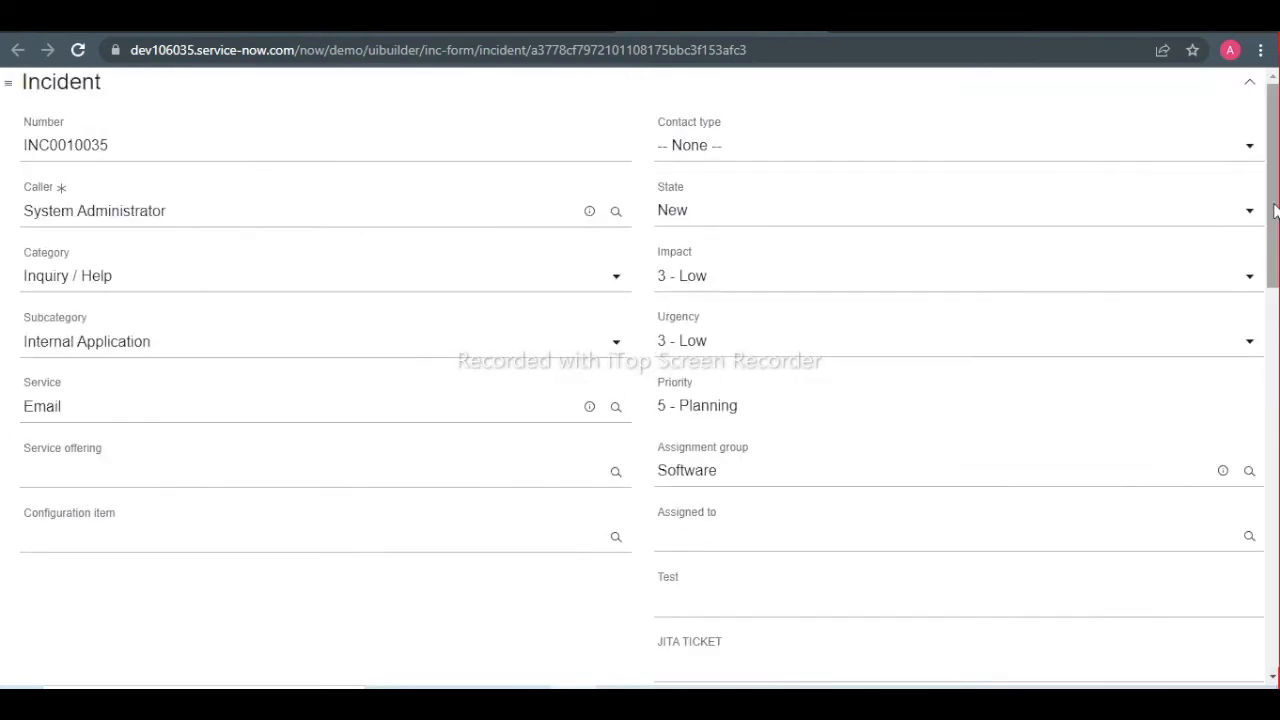
# - Return to UI Builder, switch from the INC Form page to First Page, and select its List 1 component
pyautogui.click(545, 20)
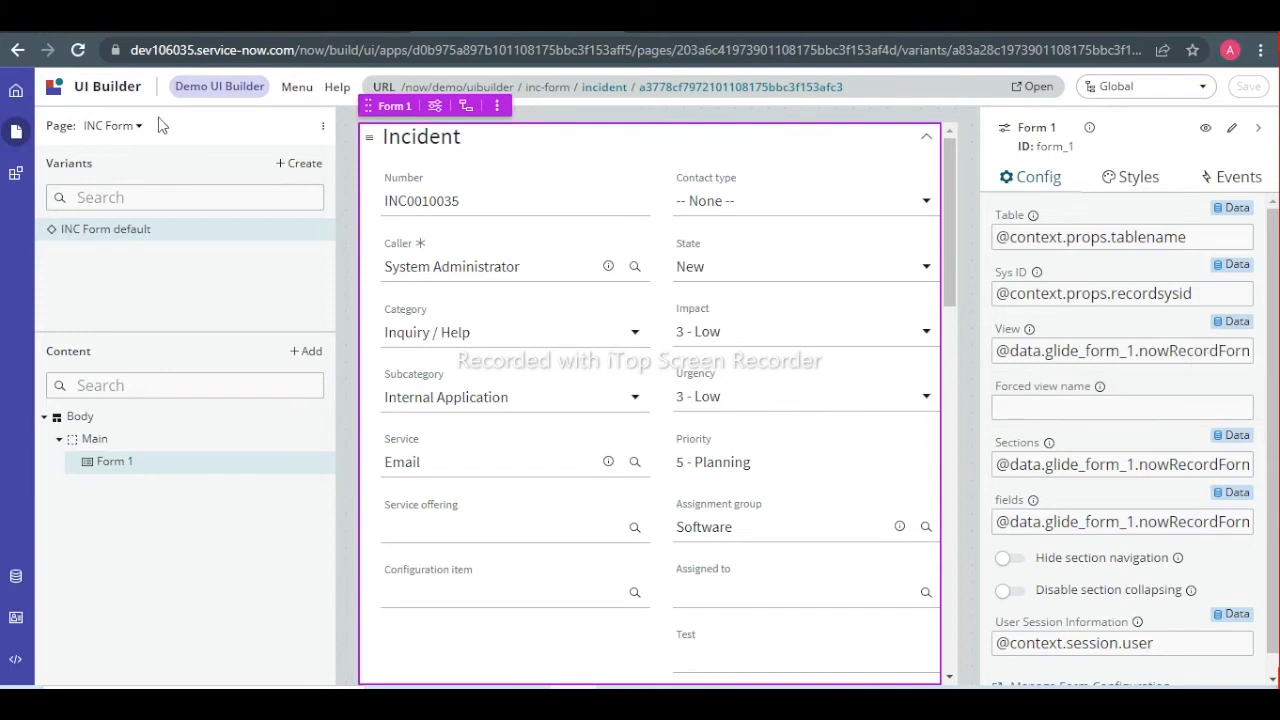
pyautogui.click(130, 128)
pyautogui.click(118, 188)
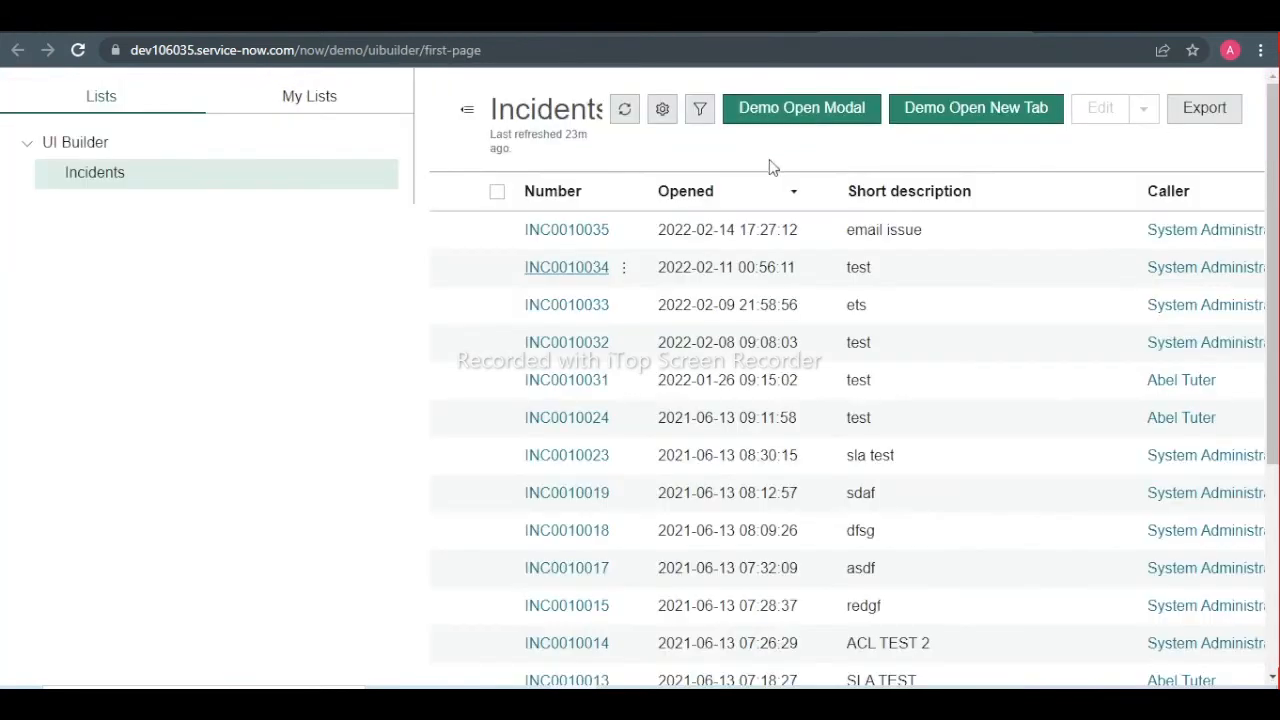
pyautogui.click(585, 236)
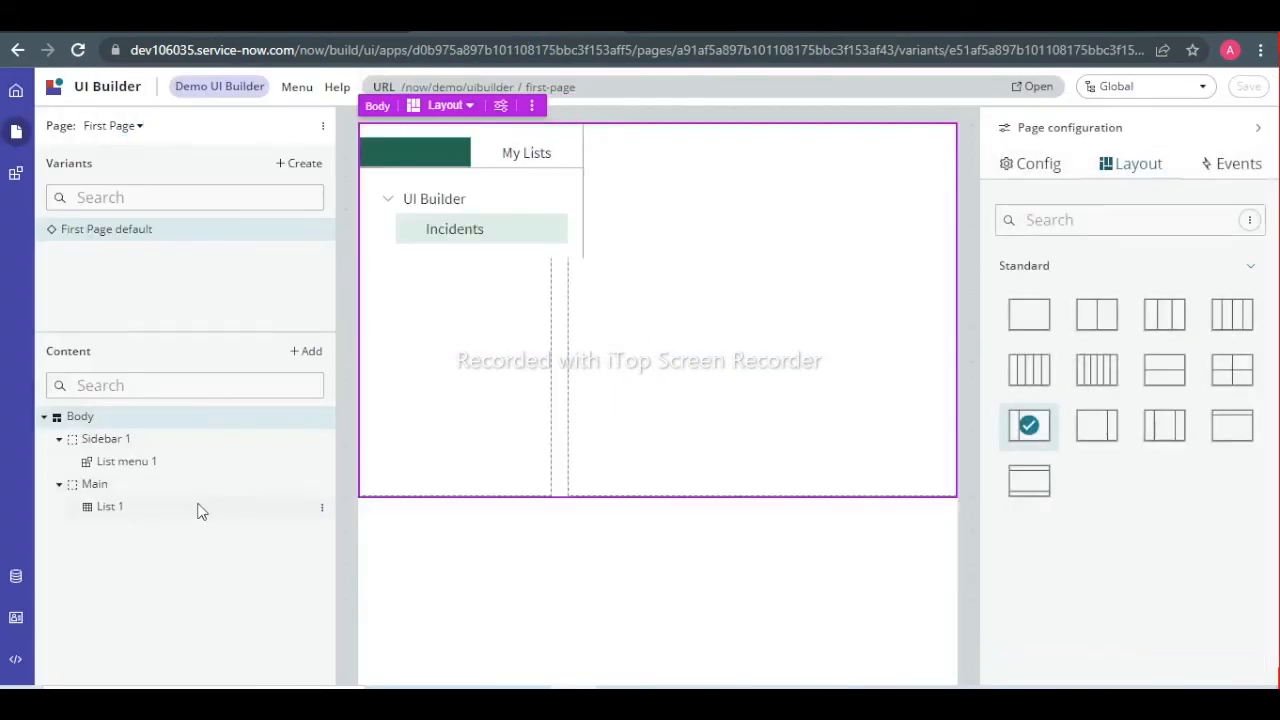
pyautogui.click(198, 511)
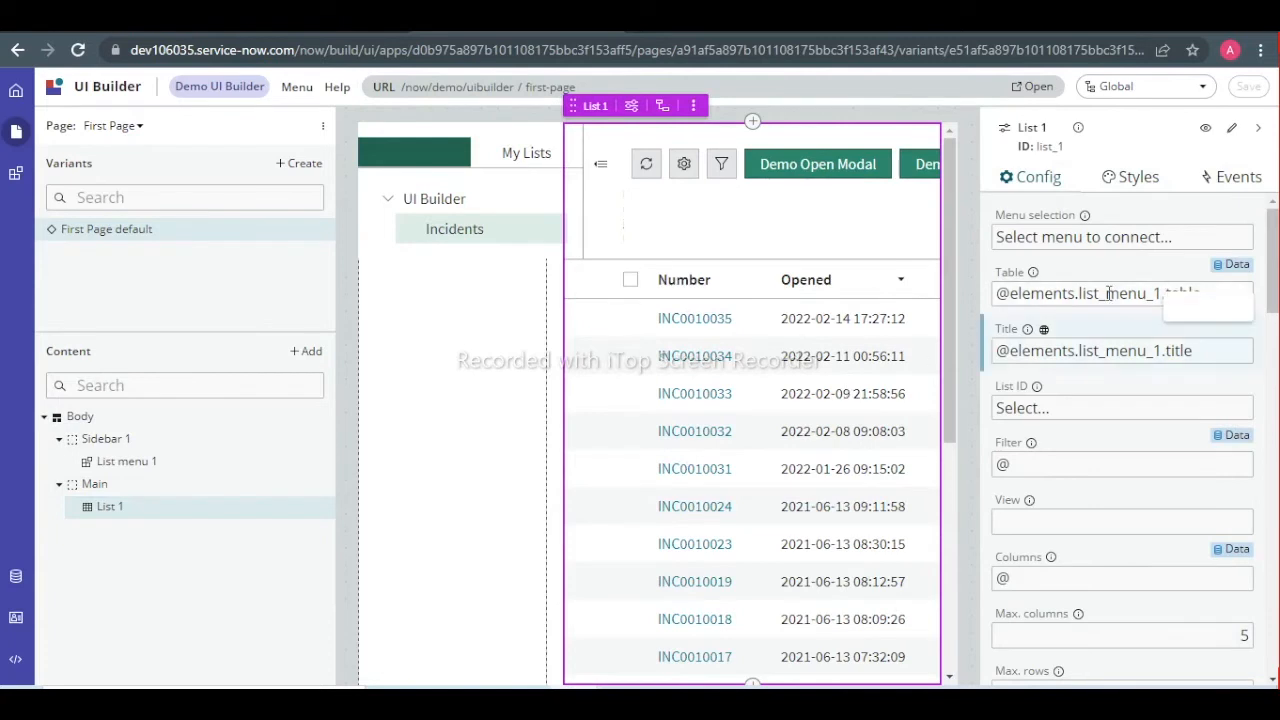
# - Start a Link to destination event handler on List 1's Row Clicked event, keeping its mode set to form
pyautogui.click(1235, 178)
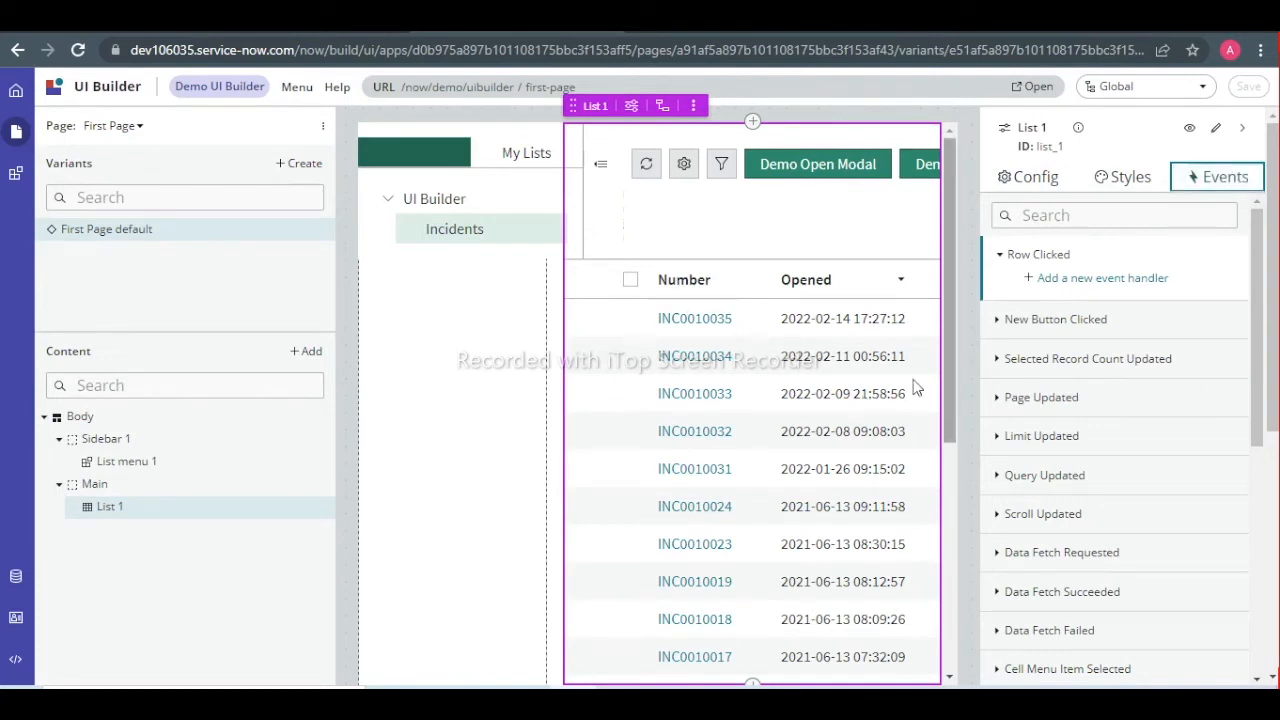
pyautogui.click(107, 510)
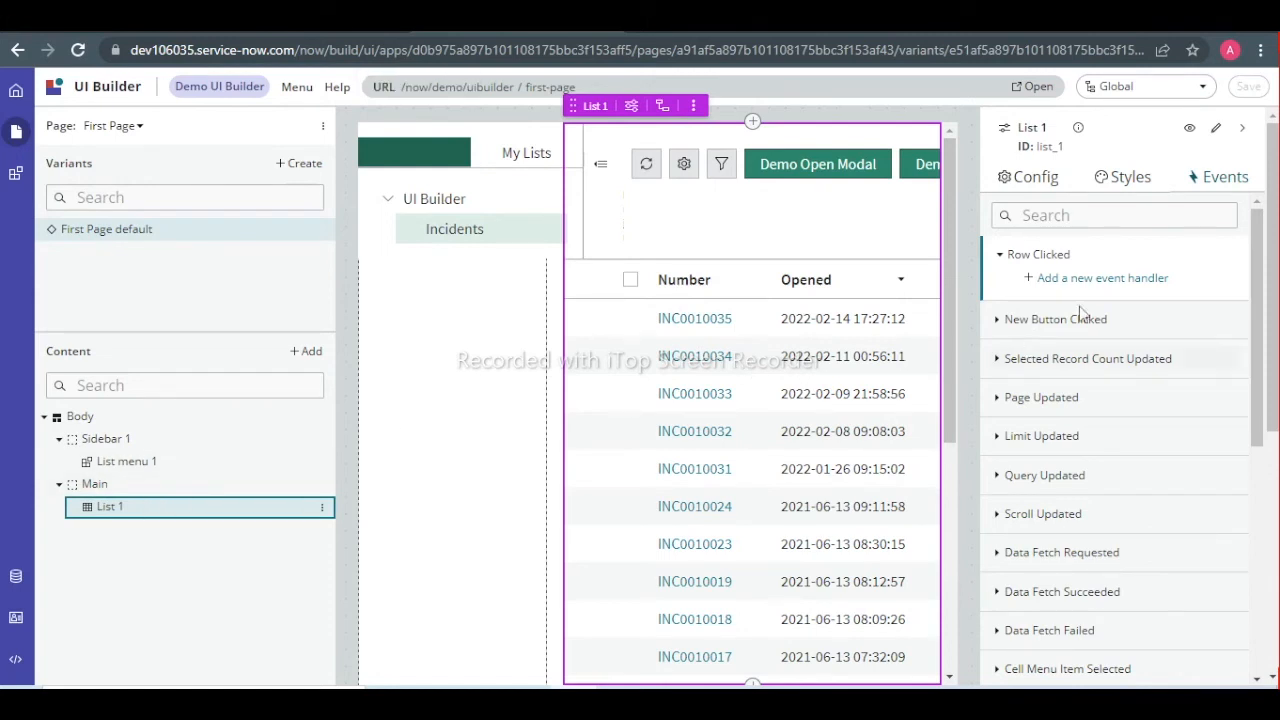
pyautogui.click(1040, 180)
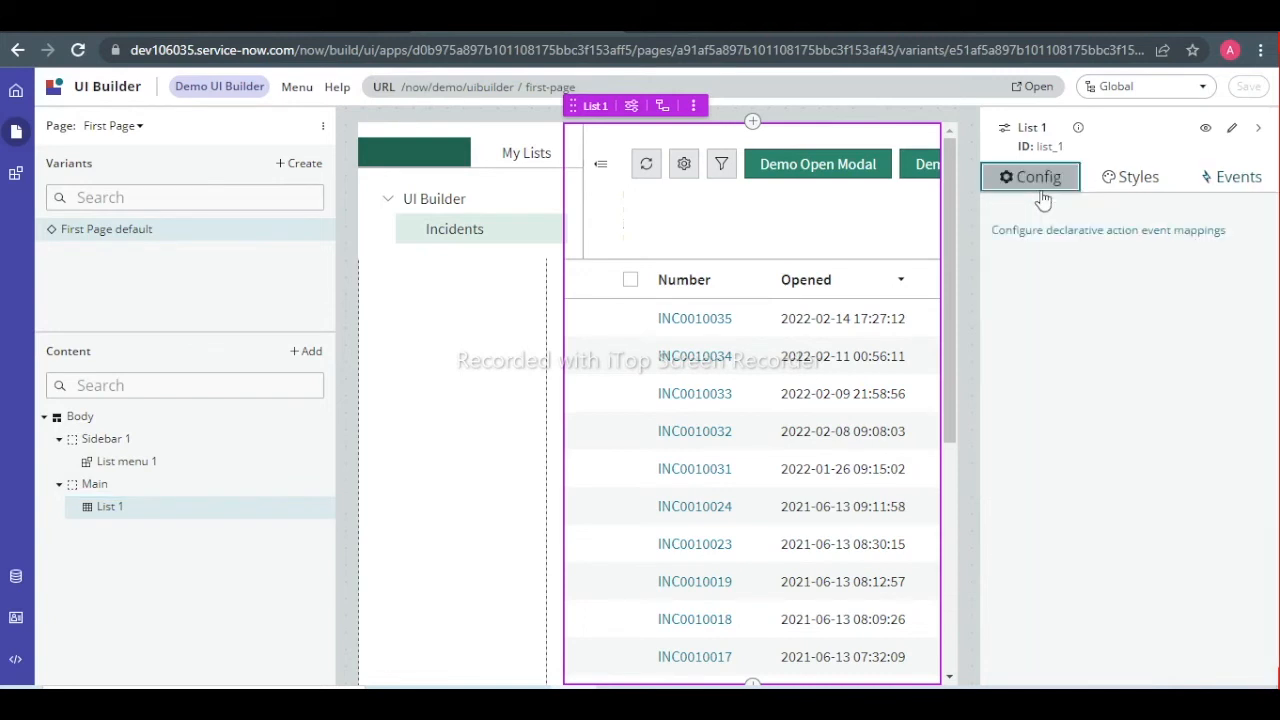
pyautogui.click(1244, 180)
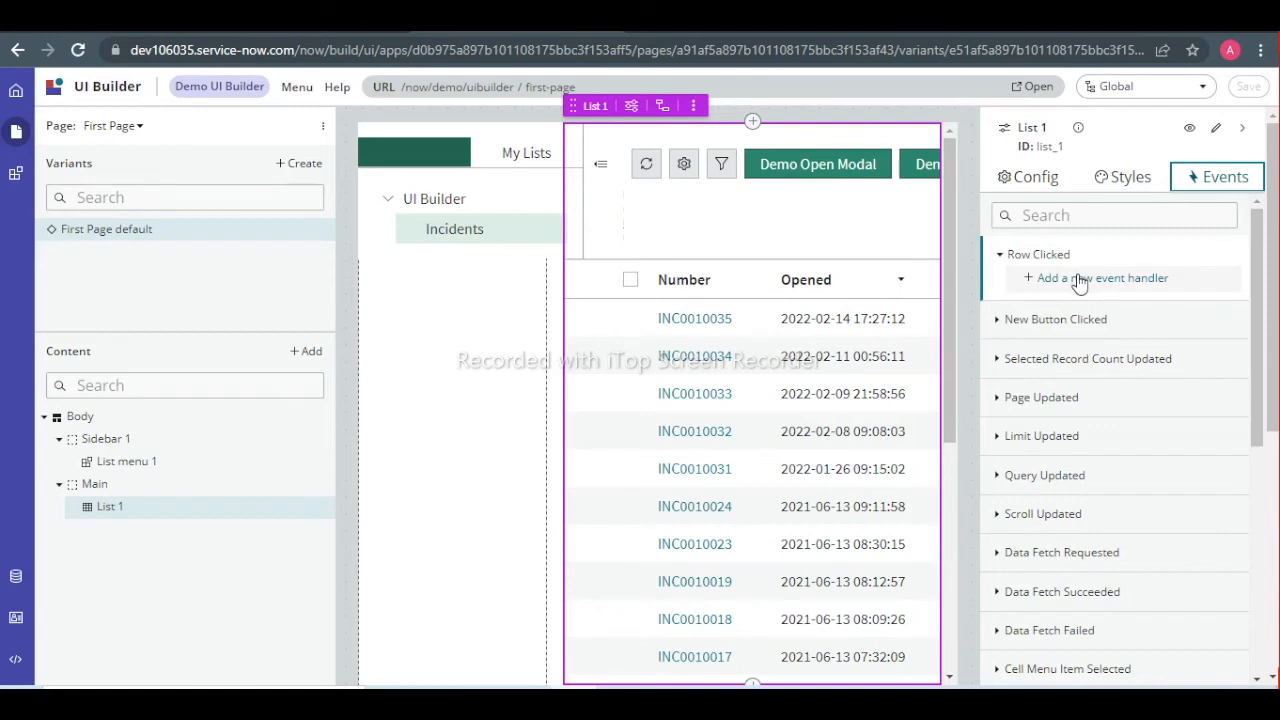
pyautogui.click(1080, 280)
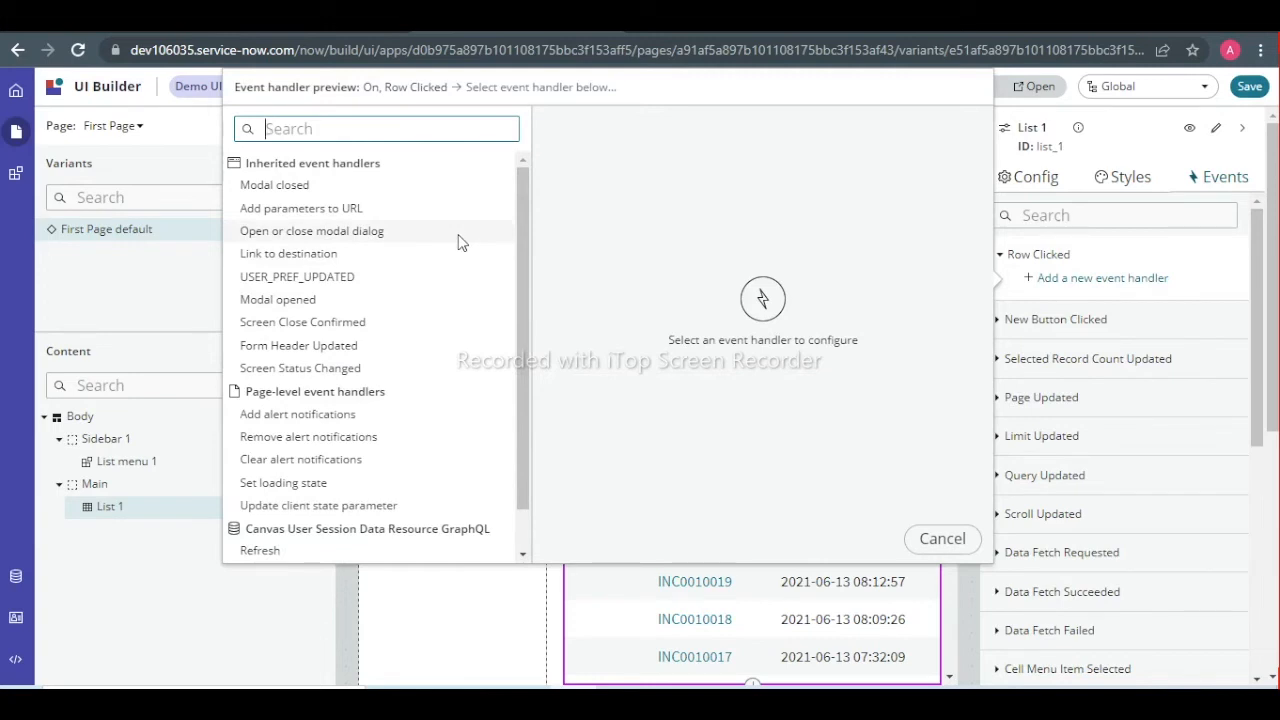
pyautogui.click(368, 256)
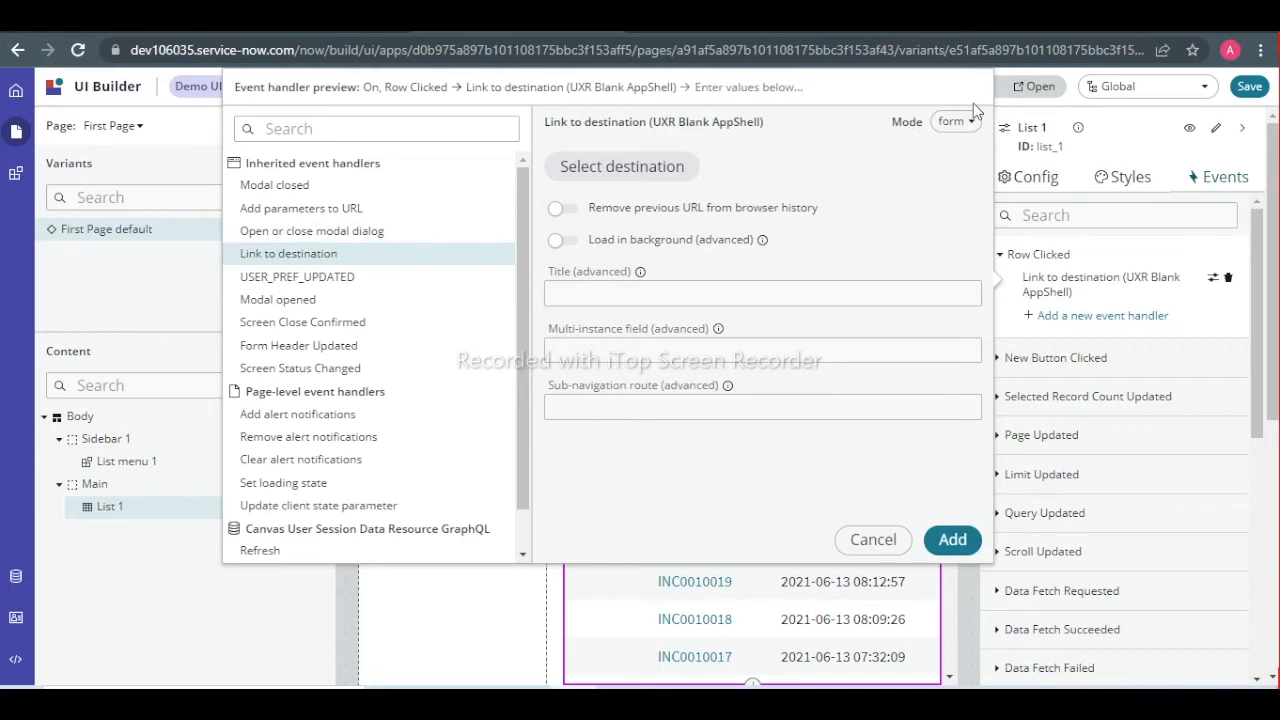
pyautogui.click(952, 122)
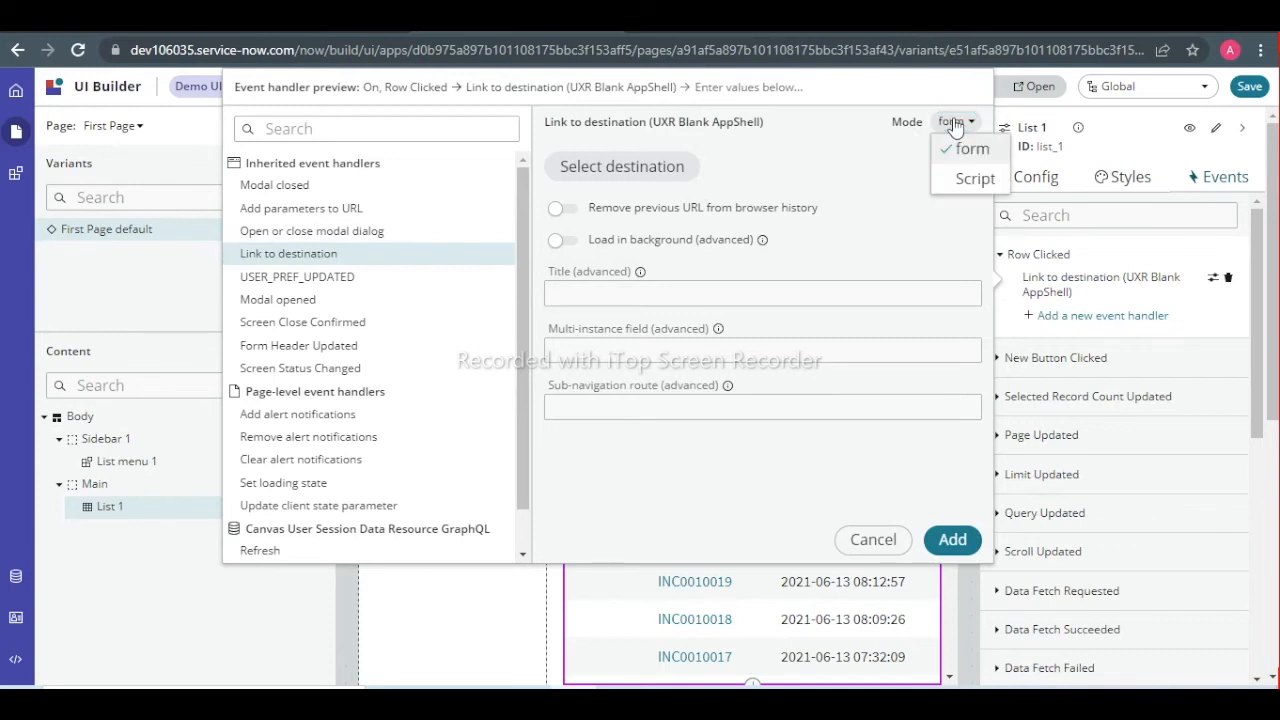
pyautogui.click(955, 123)
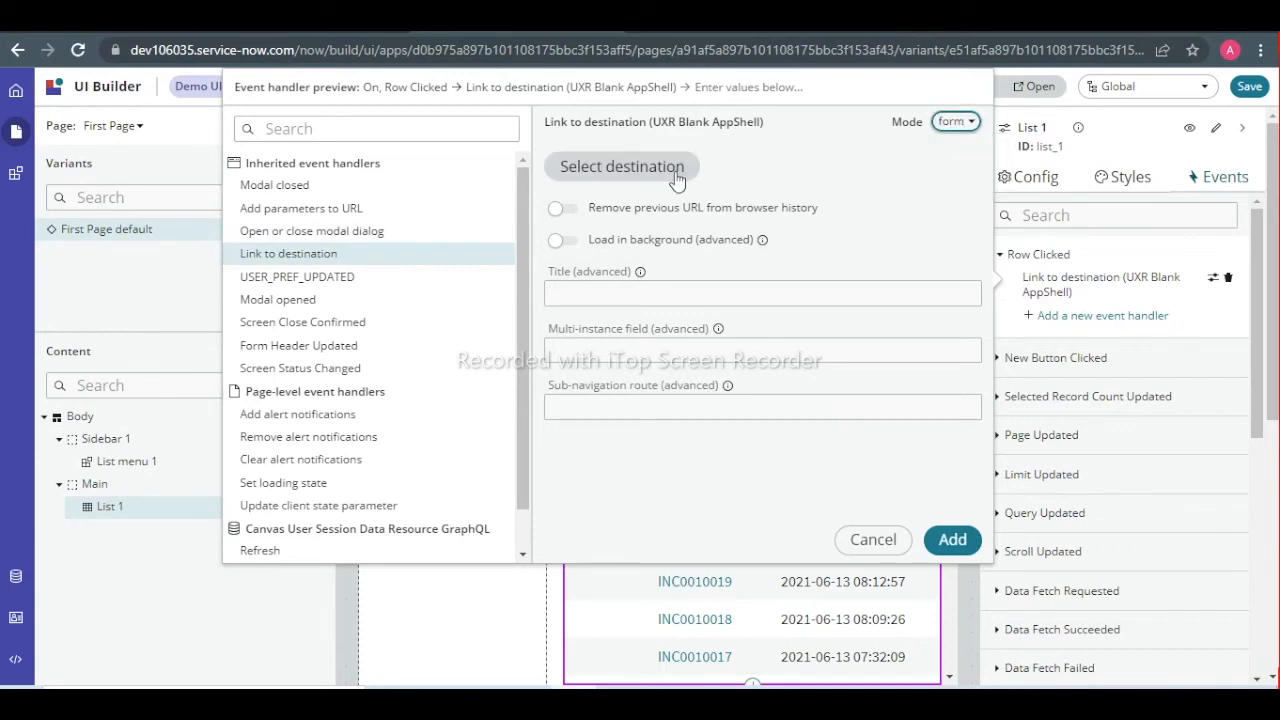
# - Choose the INC Form app route as the navigation destination of the Link to destination handler
pyautogui.click(652, 168)
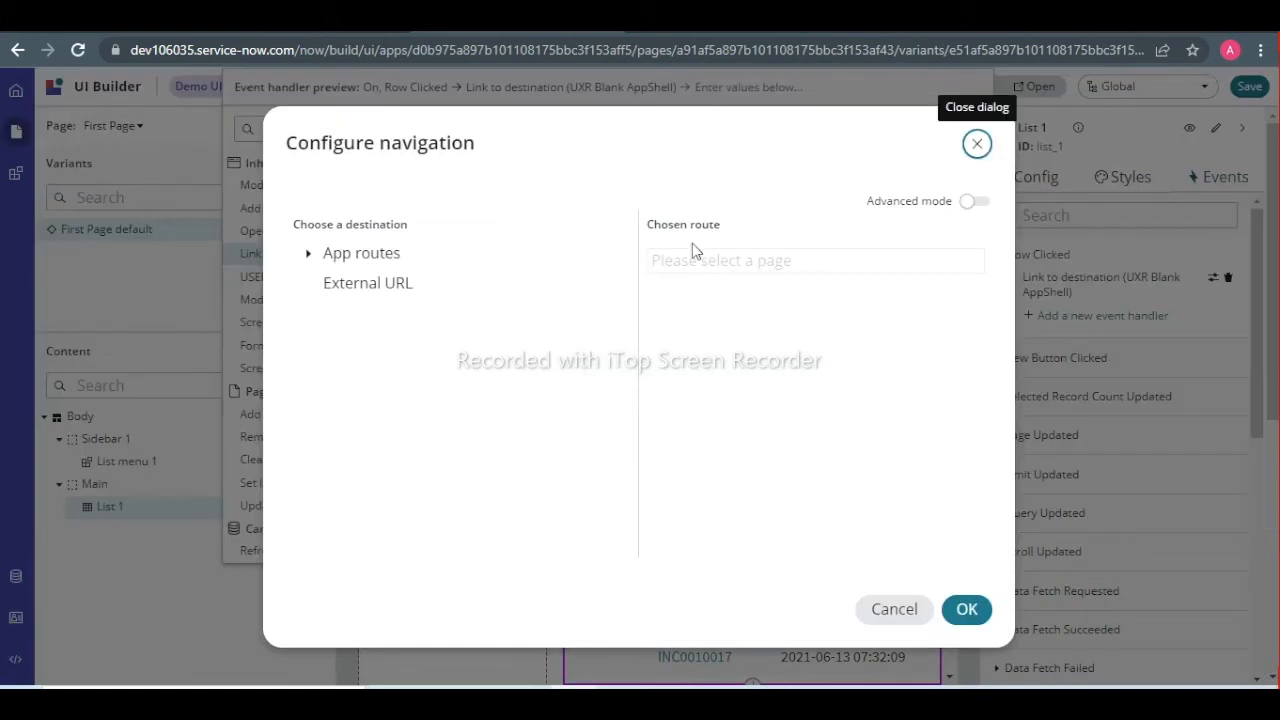
pyautogui.click(412, 283)
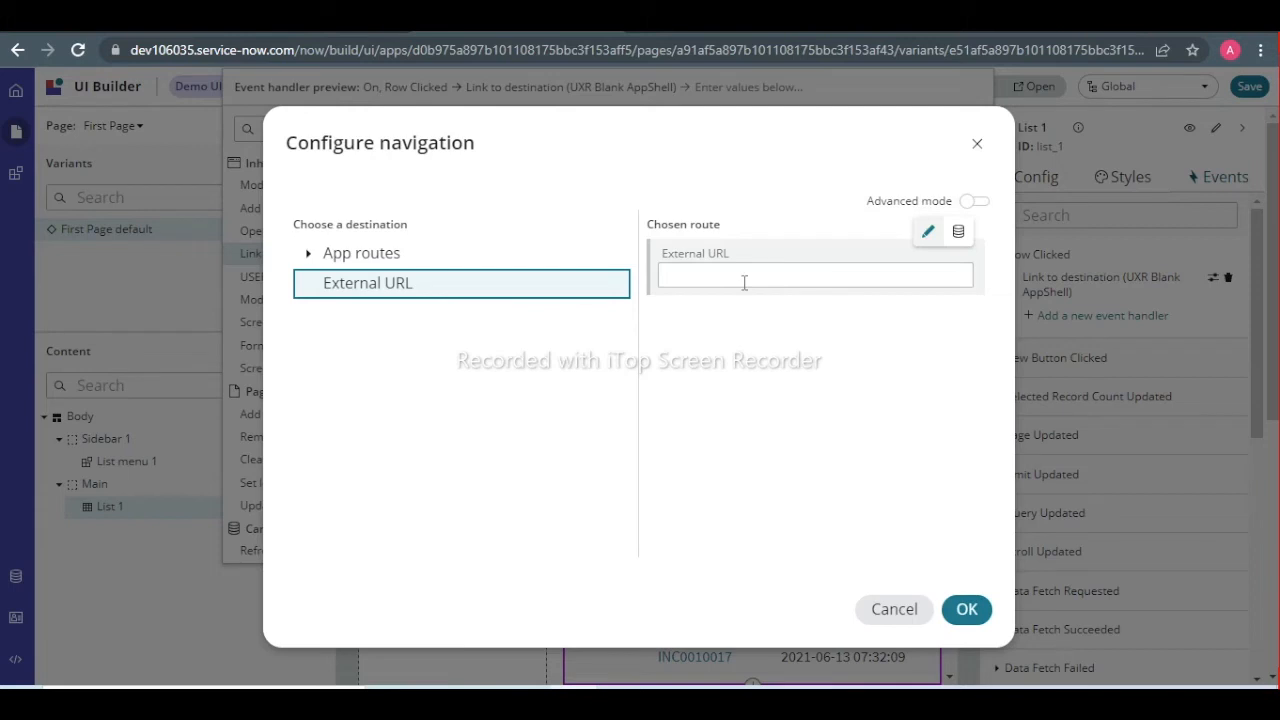
pyautogui.click(308, 255)
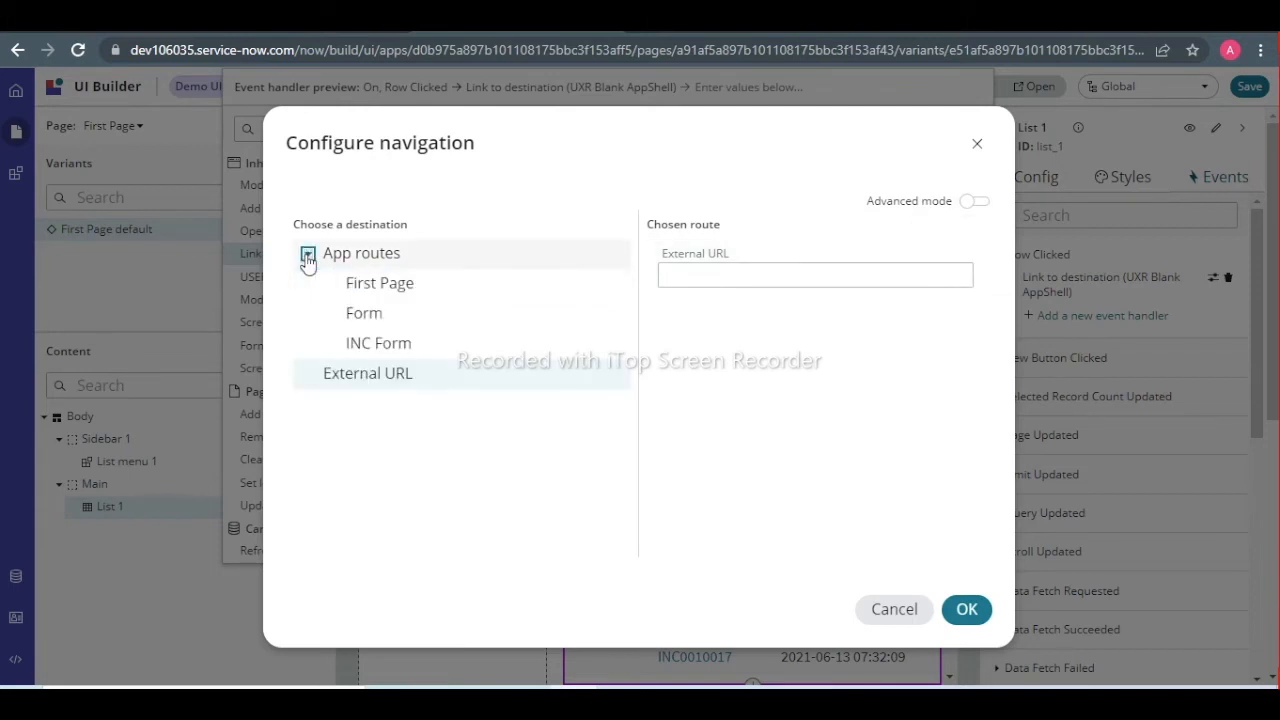
pyautogui.click(389, 345)
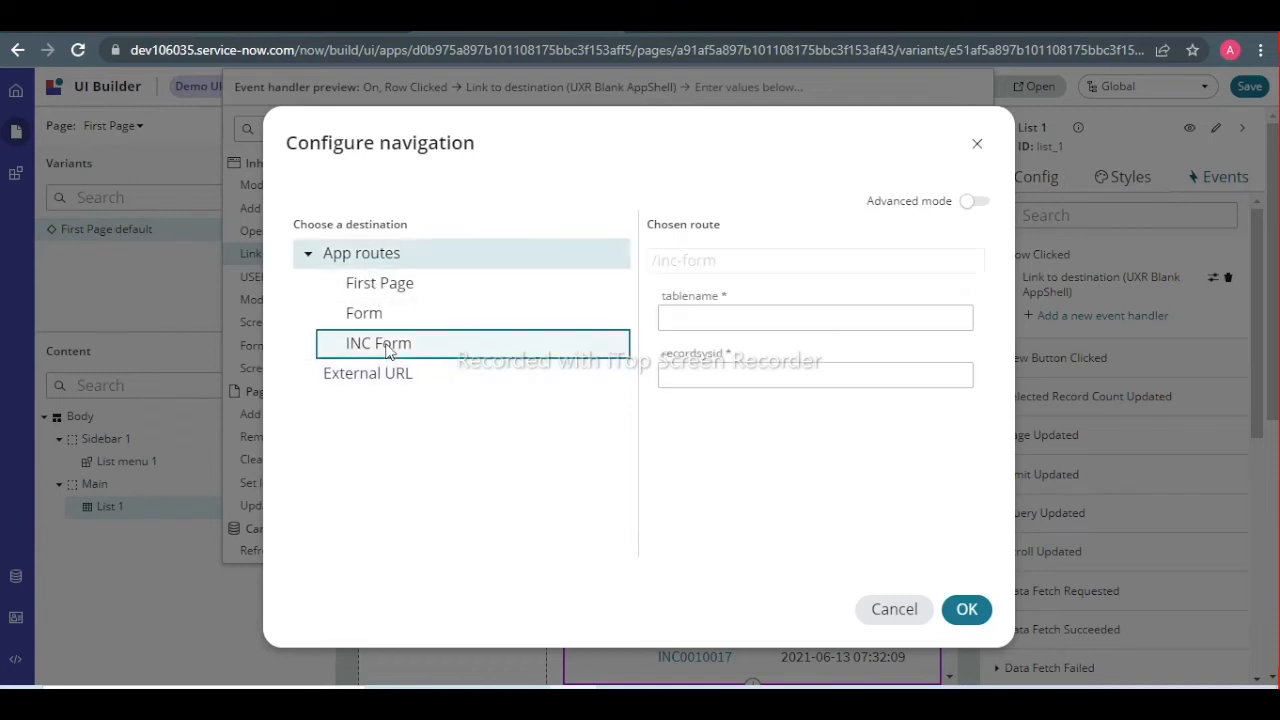
pyautogui.click(685, 315)
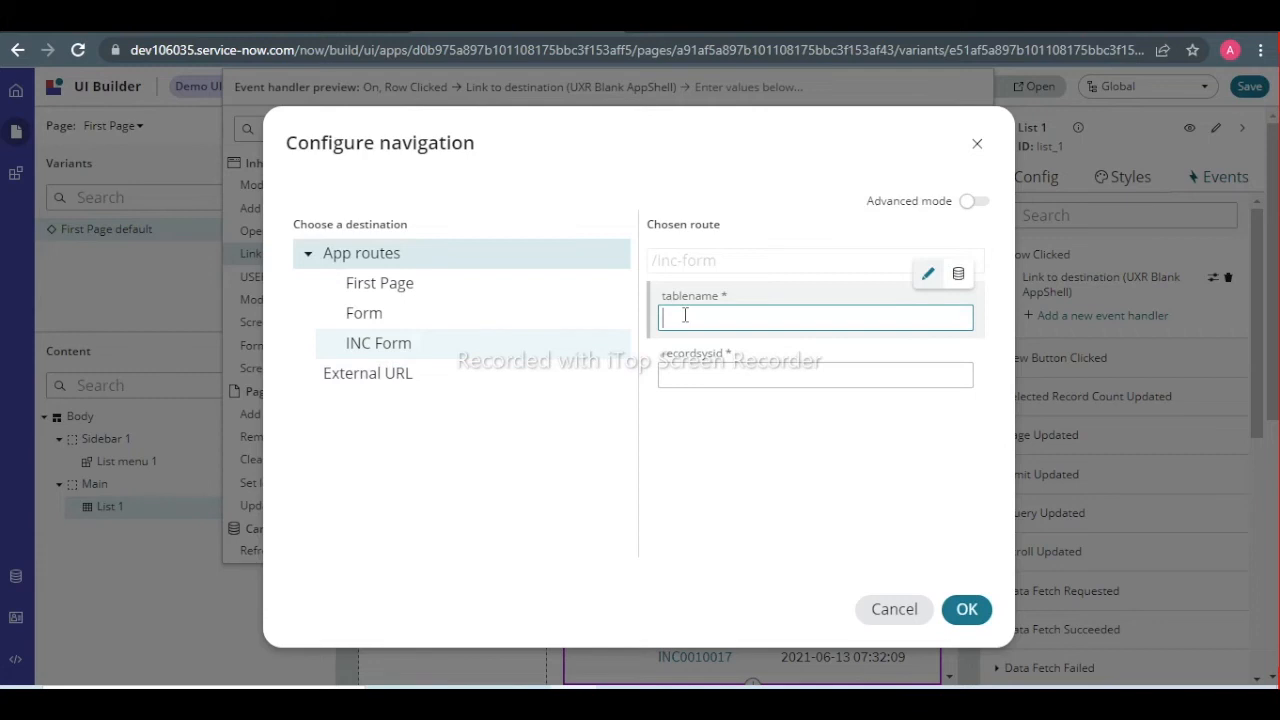
pyautogui.click(958, 274)
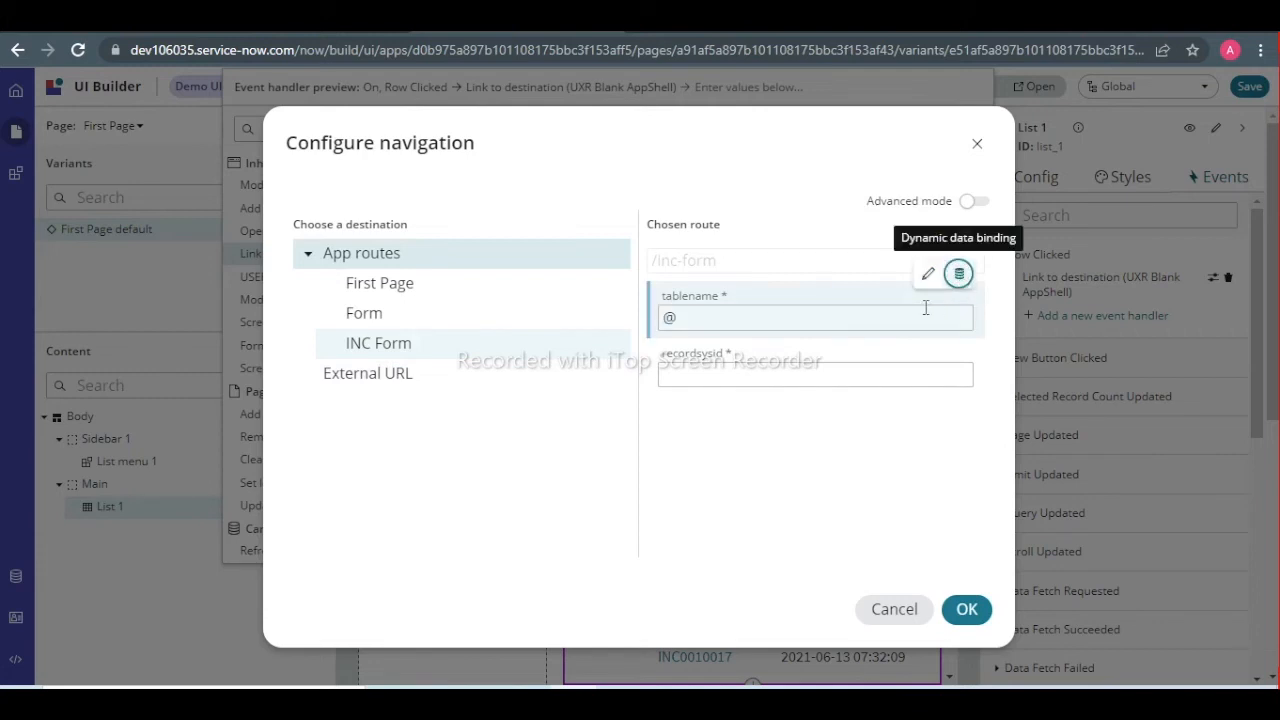
pyautogui.moveTo(969, 376); pyautogui.dragTo(965, 512)
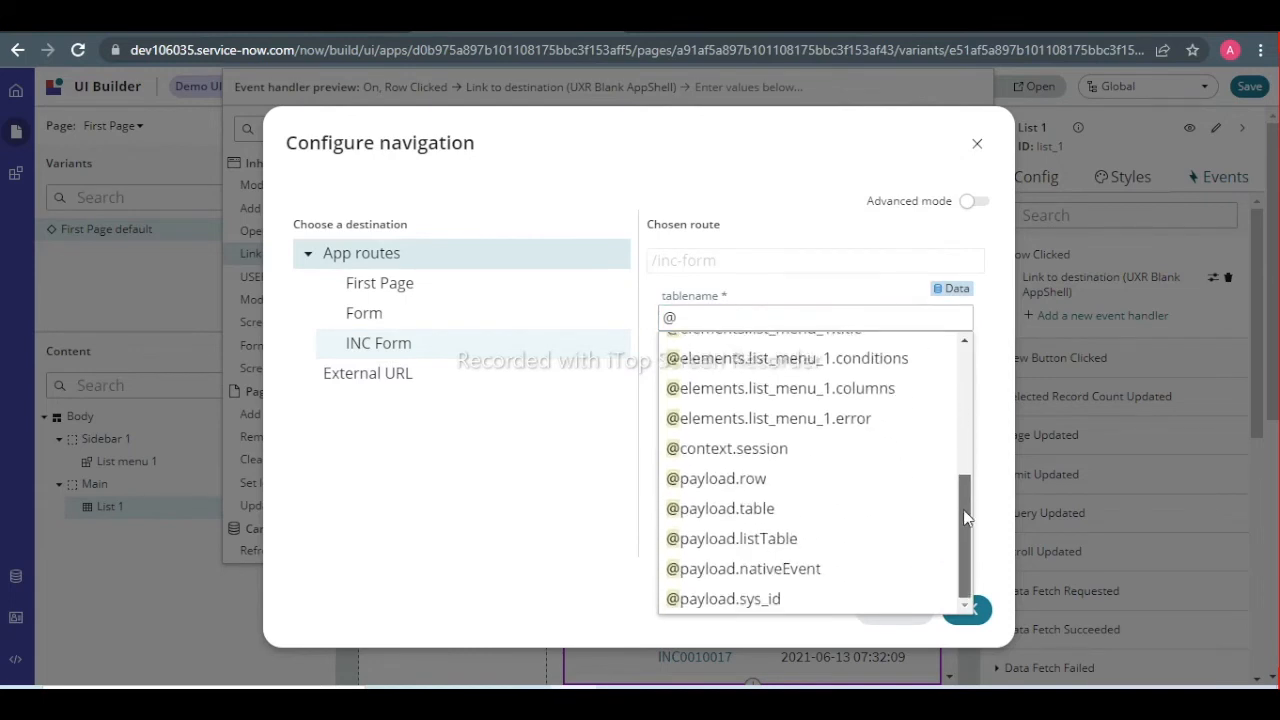
pyautogui.click(813, 510)
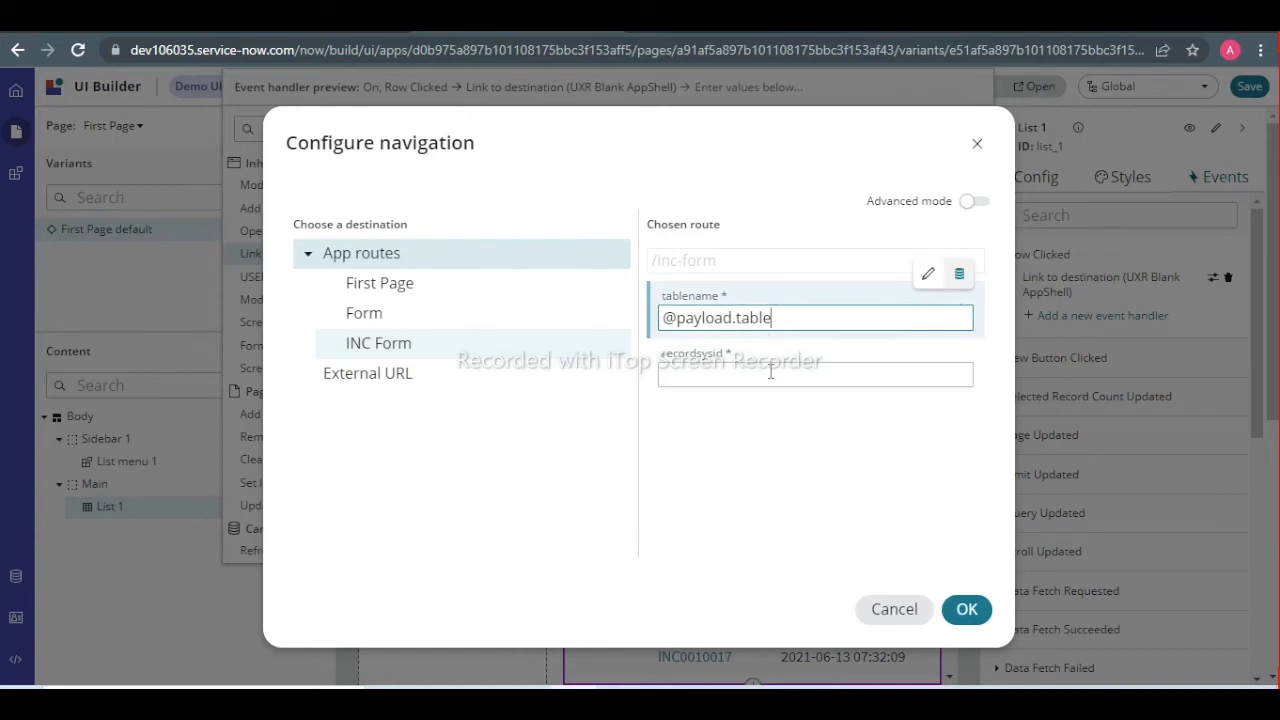
pyautogui.click(957, 333)
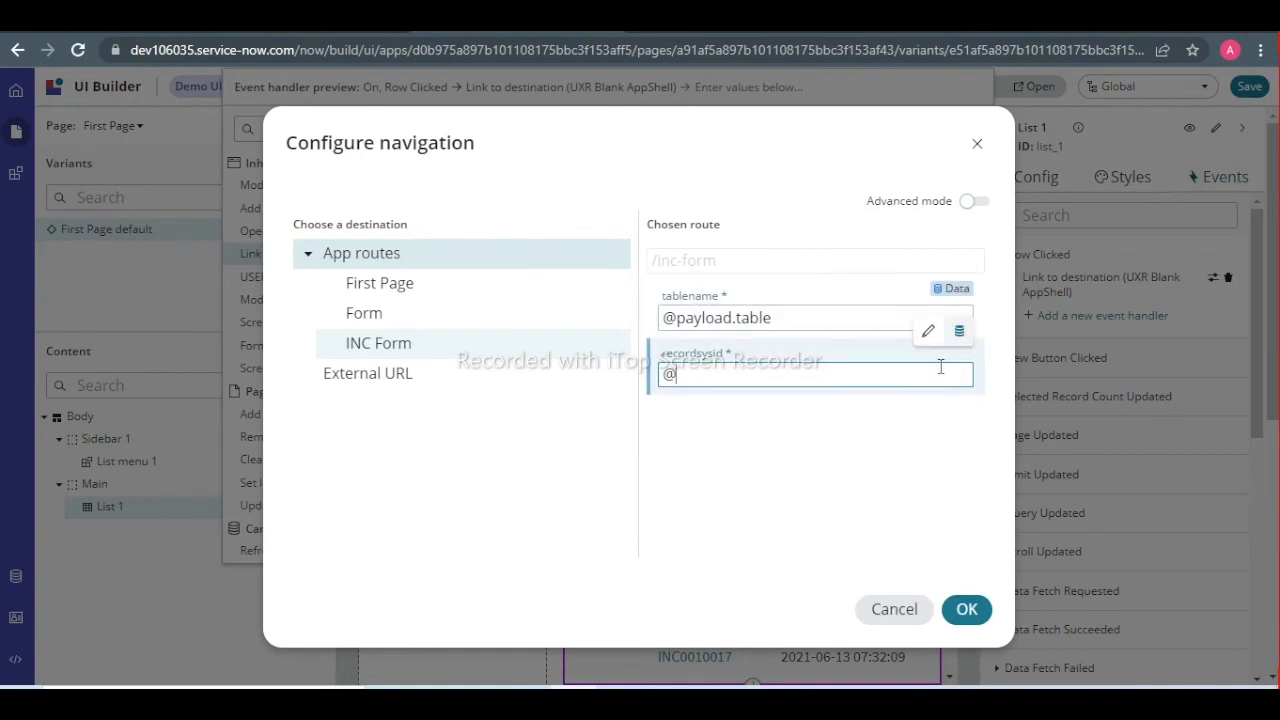
pyautogui.click(959, 341)
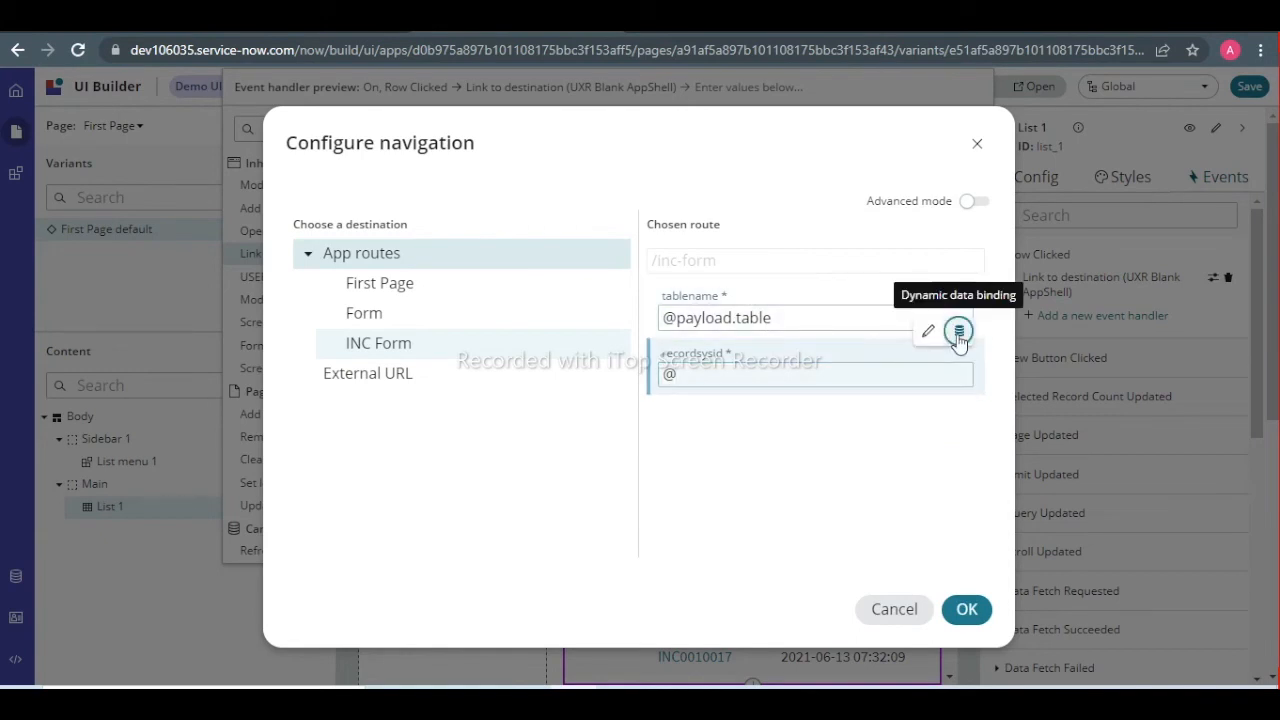
pyautogui.click(864, 374)
pyautogui.write('pa')
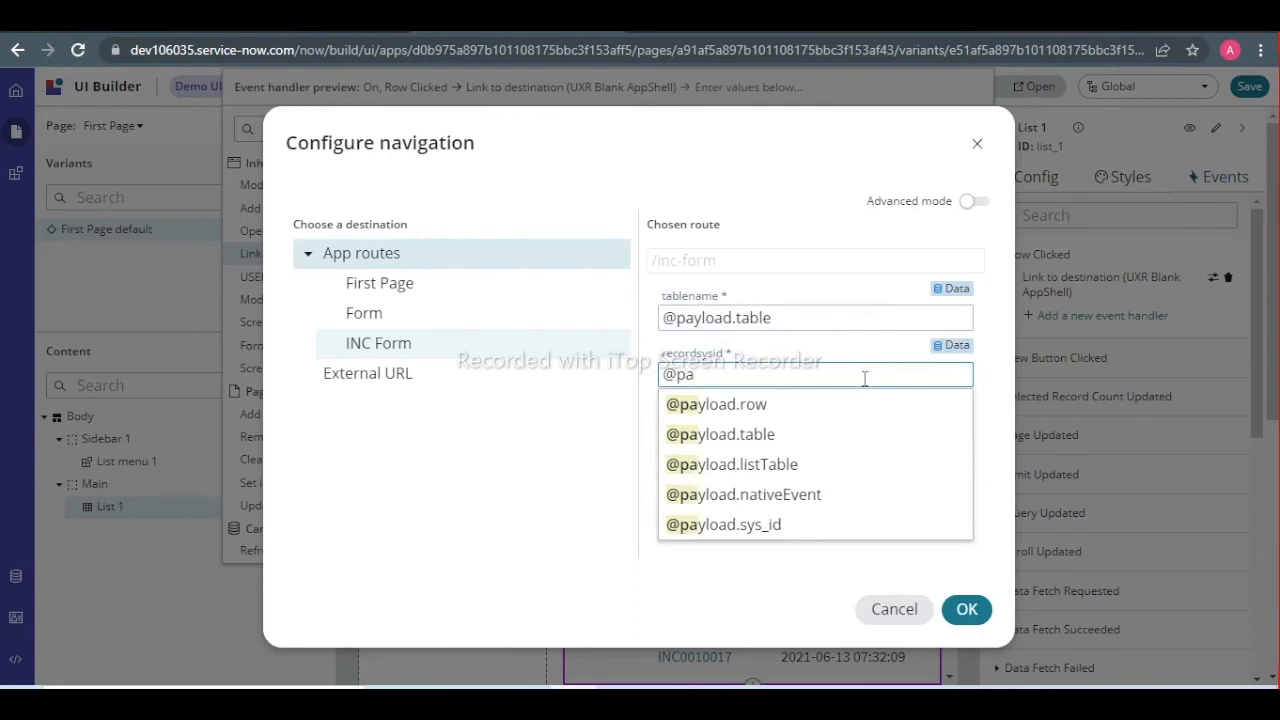
pyautogui.click(749, 524)
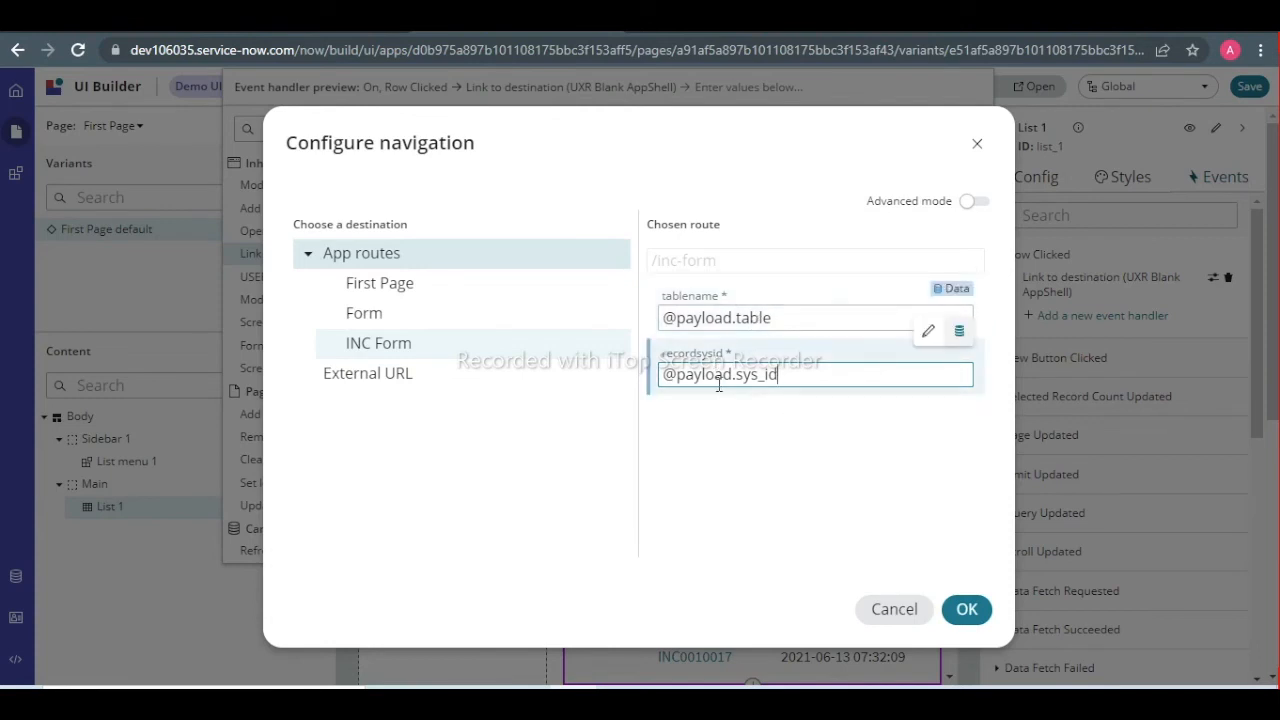
pyautogui.click(966, 612)
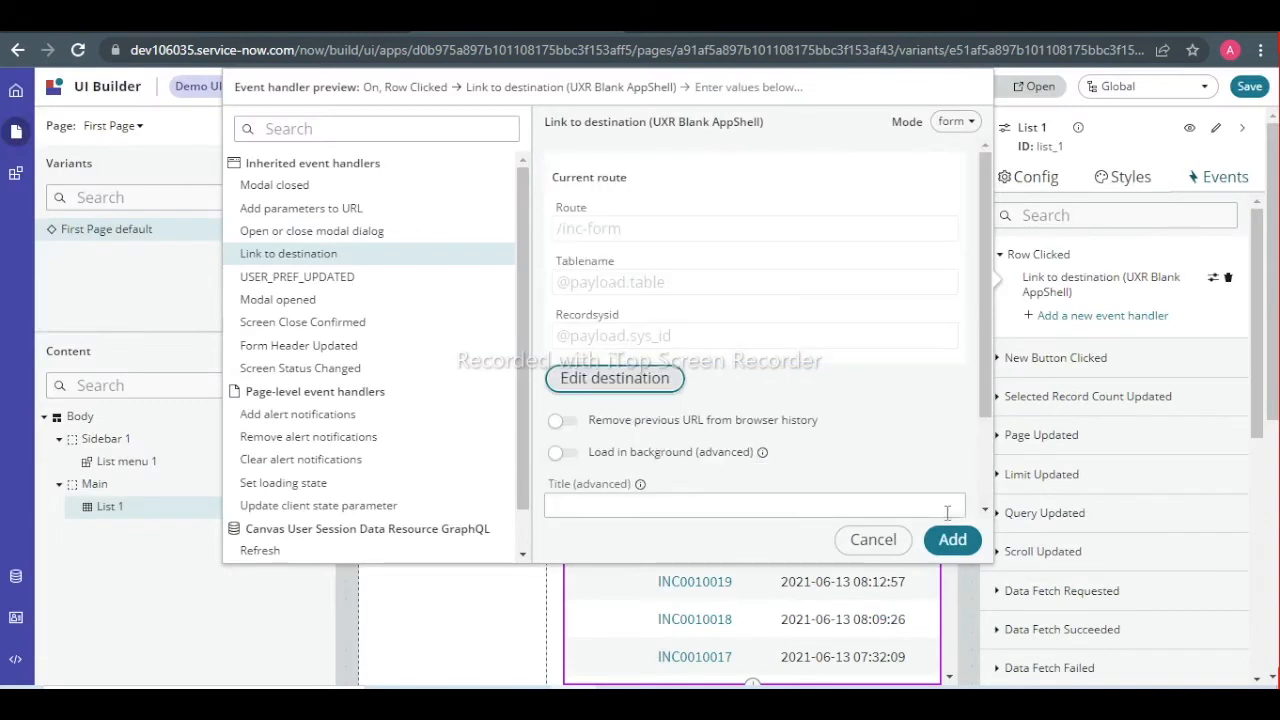
# - Give the Link to destination handler the title INCIDENT FORM, add it to the Row Clicked event, and save First Page
pyautogui.moveTo(985, 301); pyautogui.dragTo(980, 446)
pyautogui.click(734, 382)
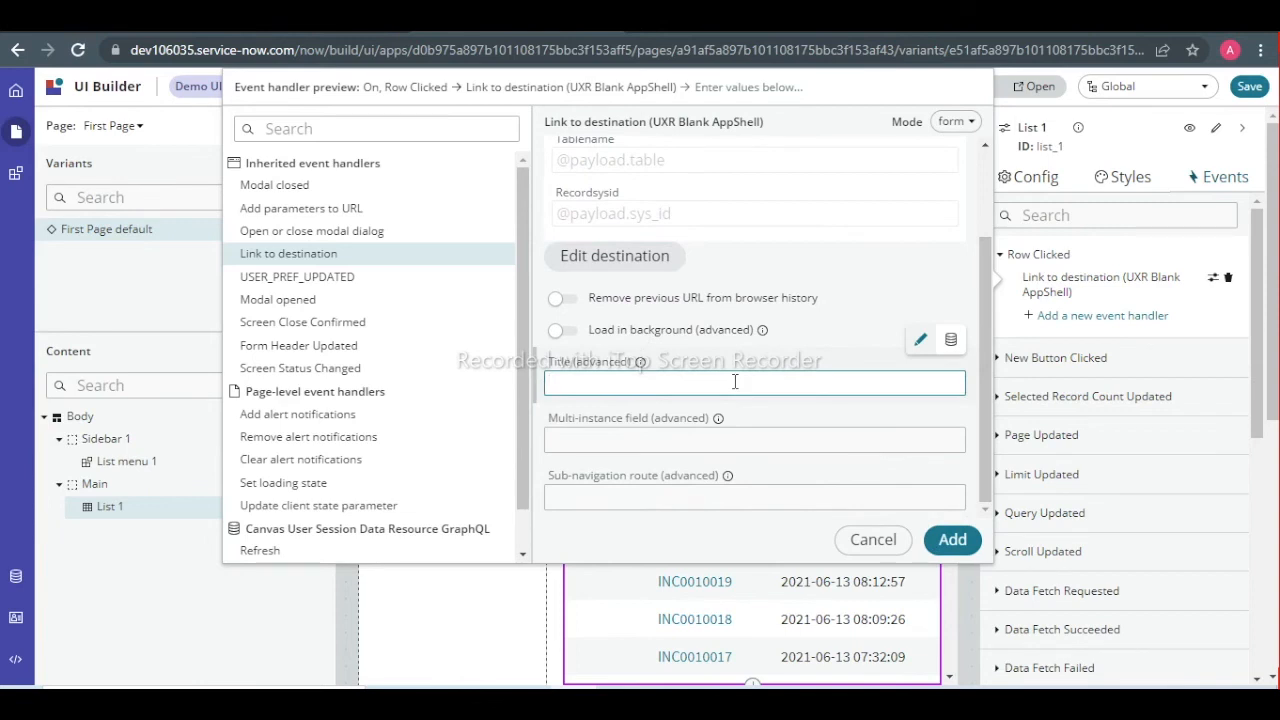
pyautogui.write('INCIDENT FORM')
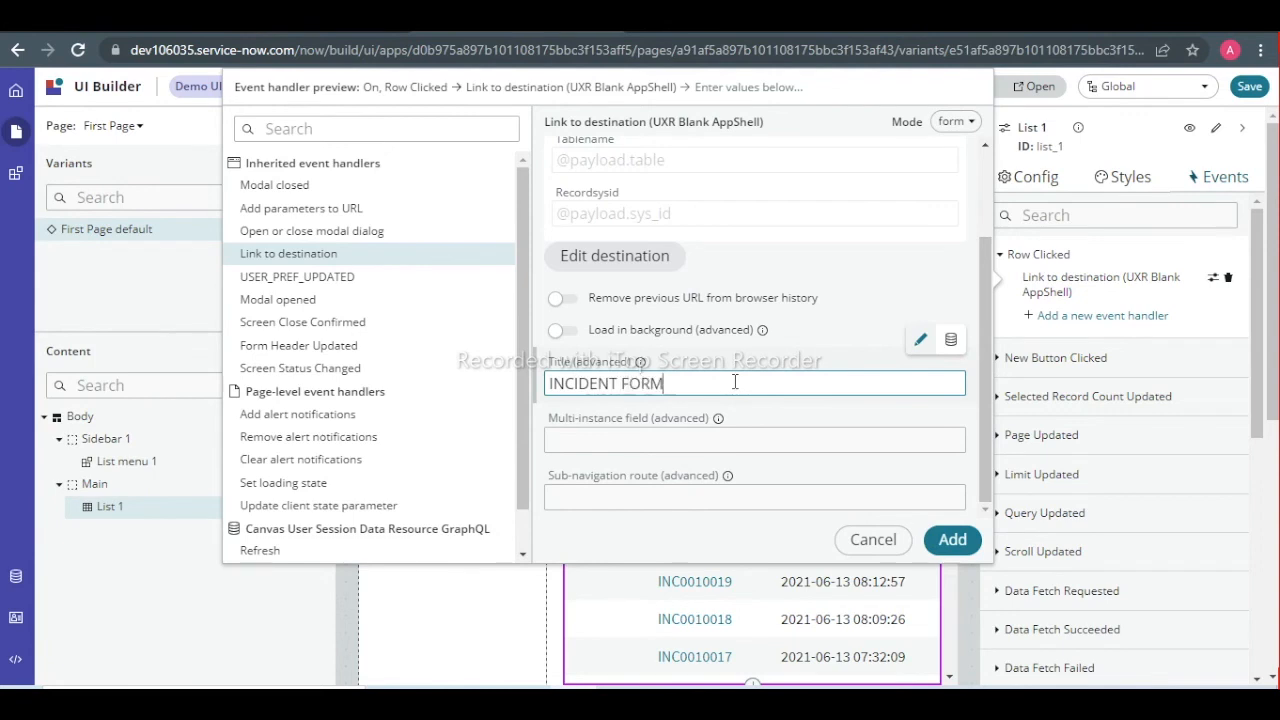
pyautogui.click(953, 542)
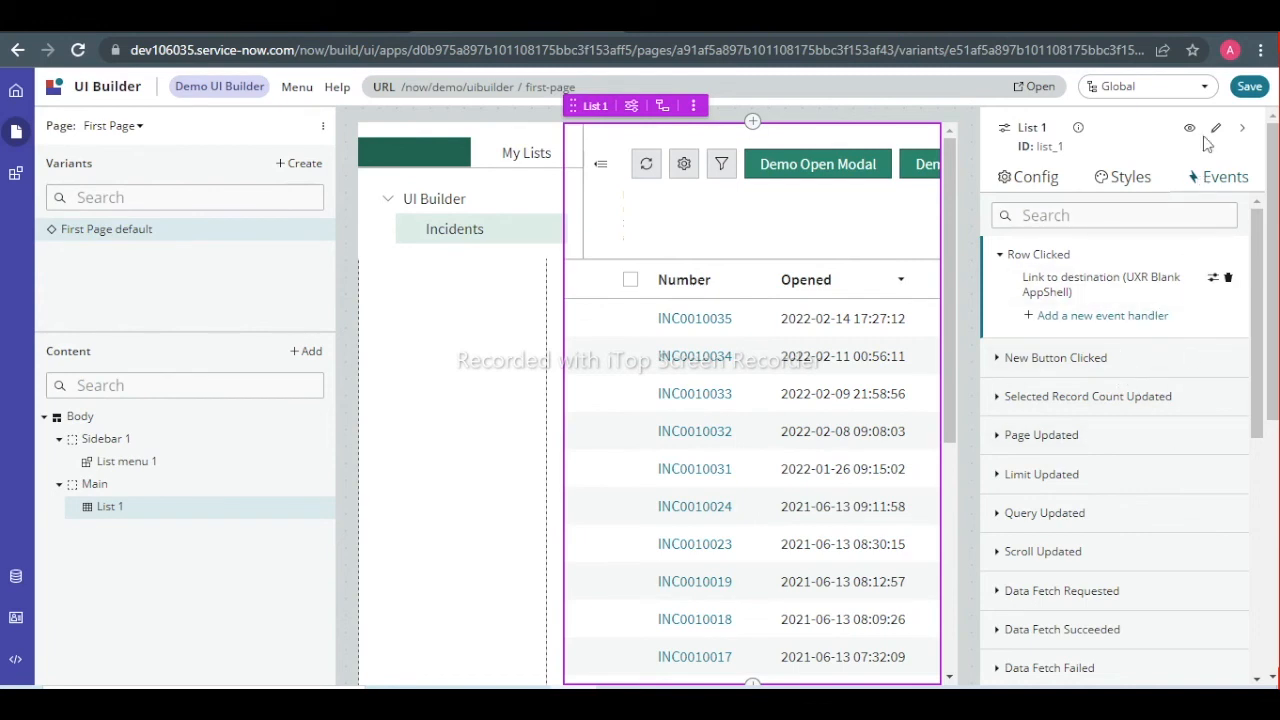
pyautogui.click(1247, 88)
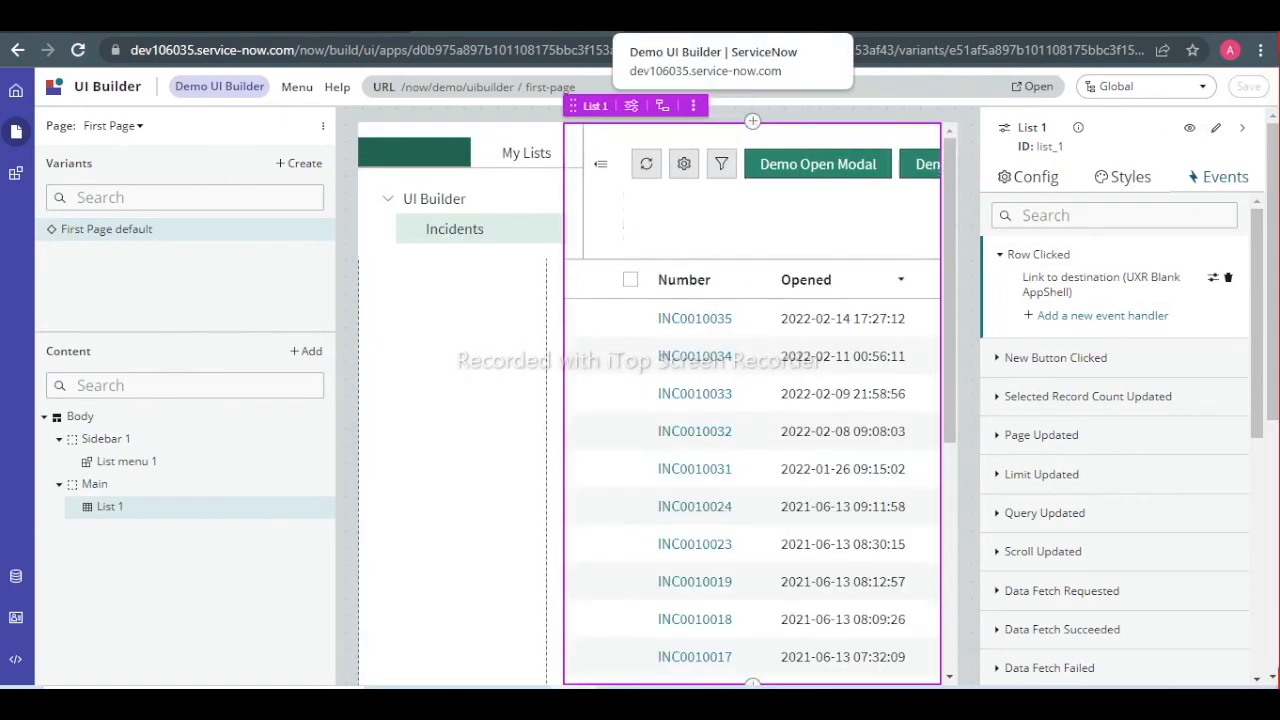
# - Switch to the live First Page with the Incidents list and reload it
pyautogui.click(700, 20)
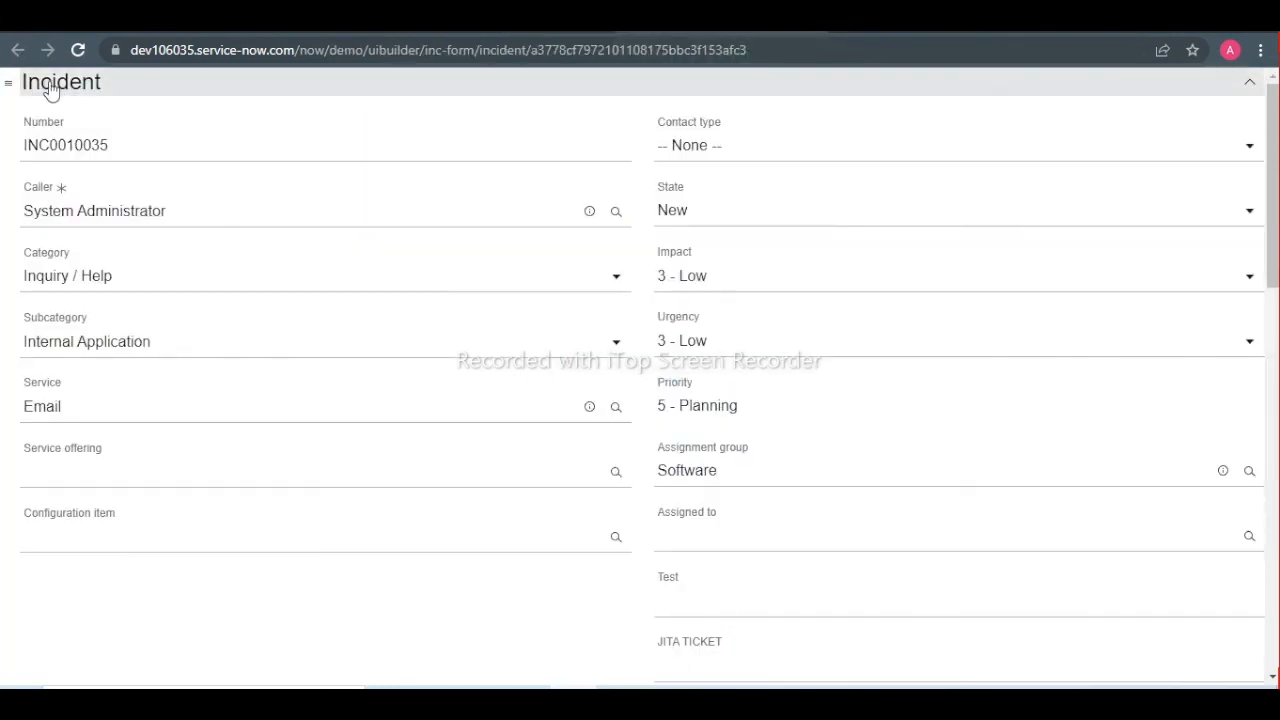
pyautogui.click(880, 20)
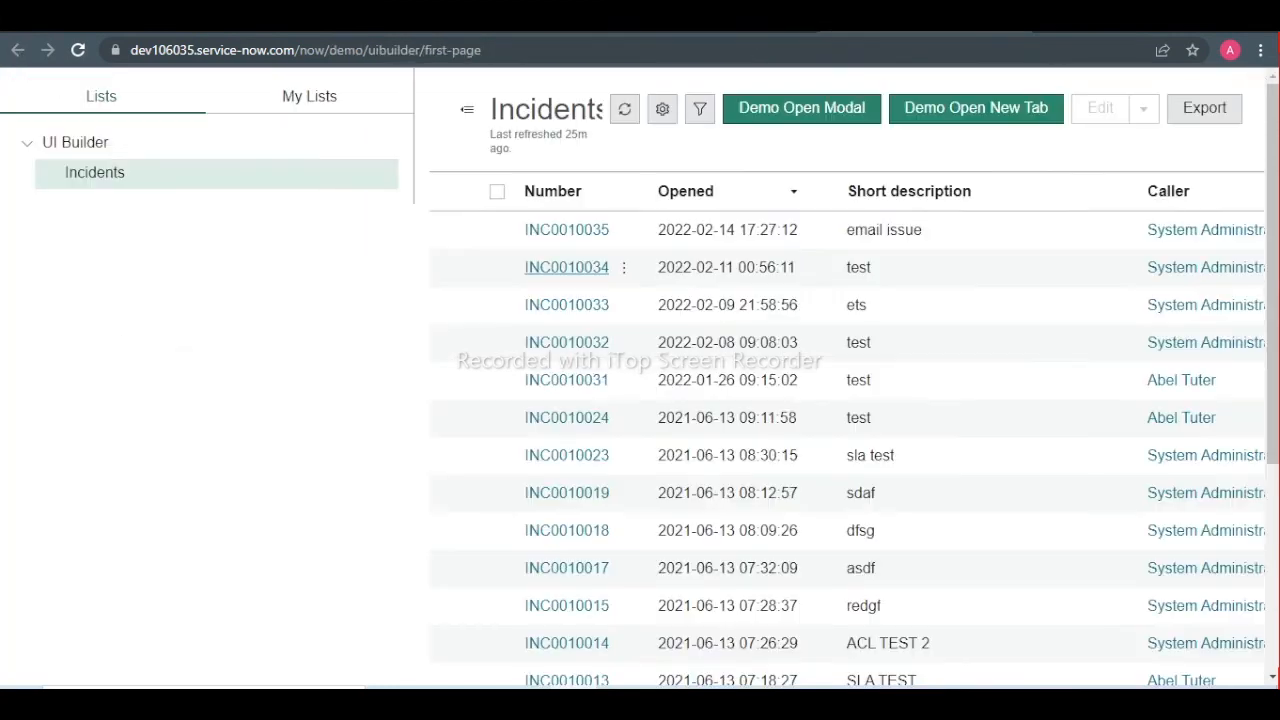
pyautogui.click(77, 51)
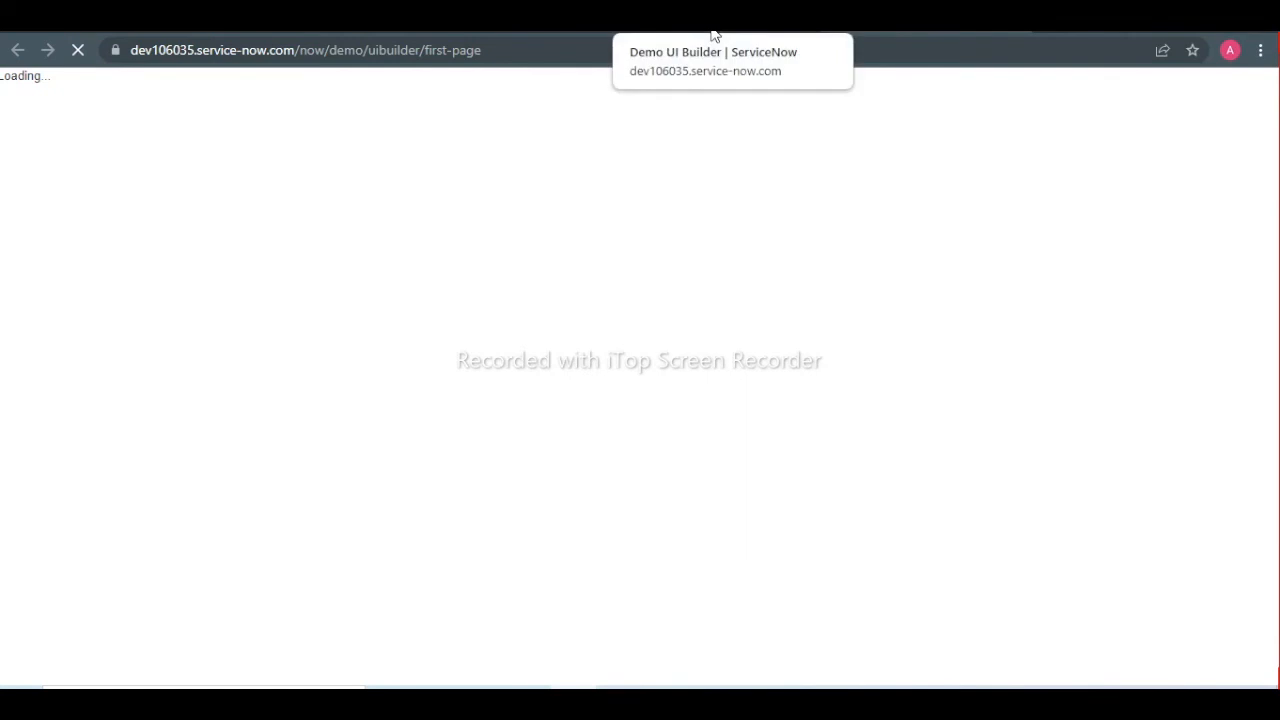
pyautogui.click(498, 31)
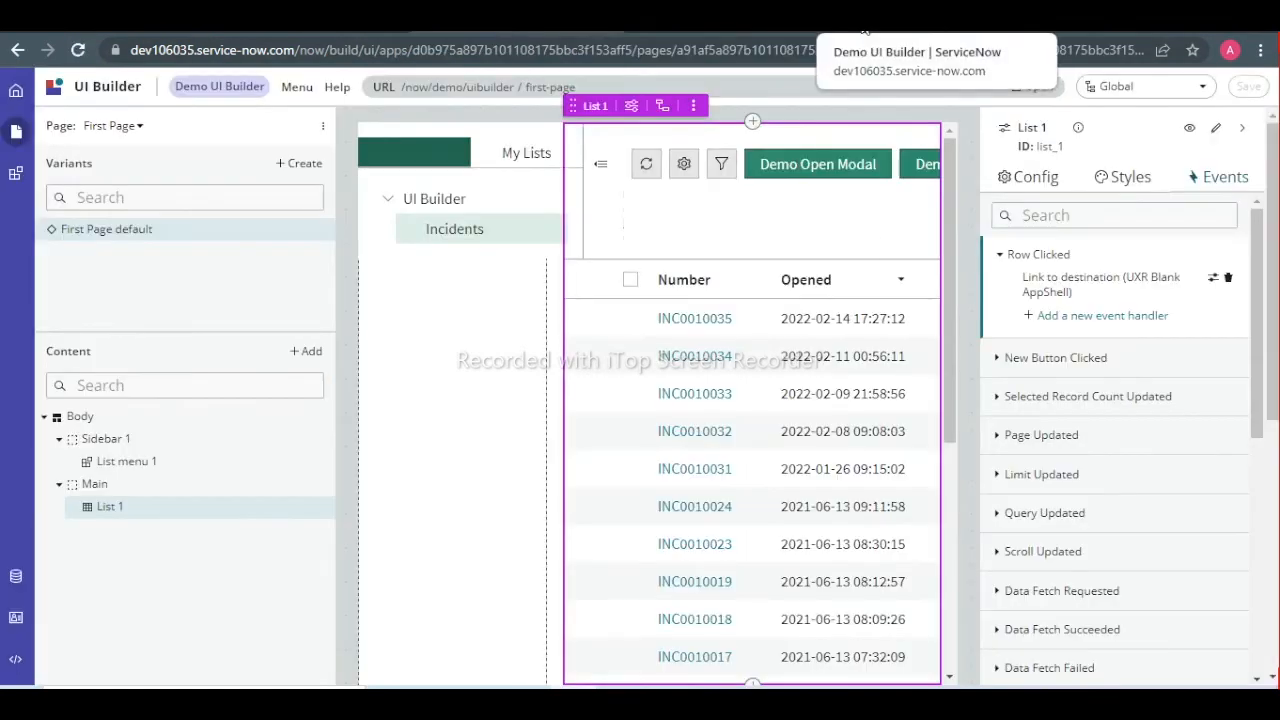
pyautogui.click(870, 32)
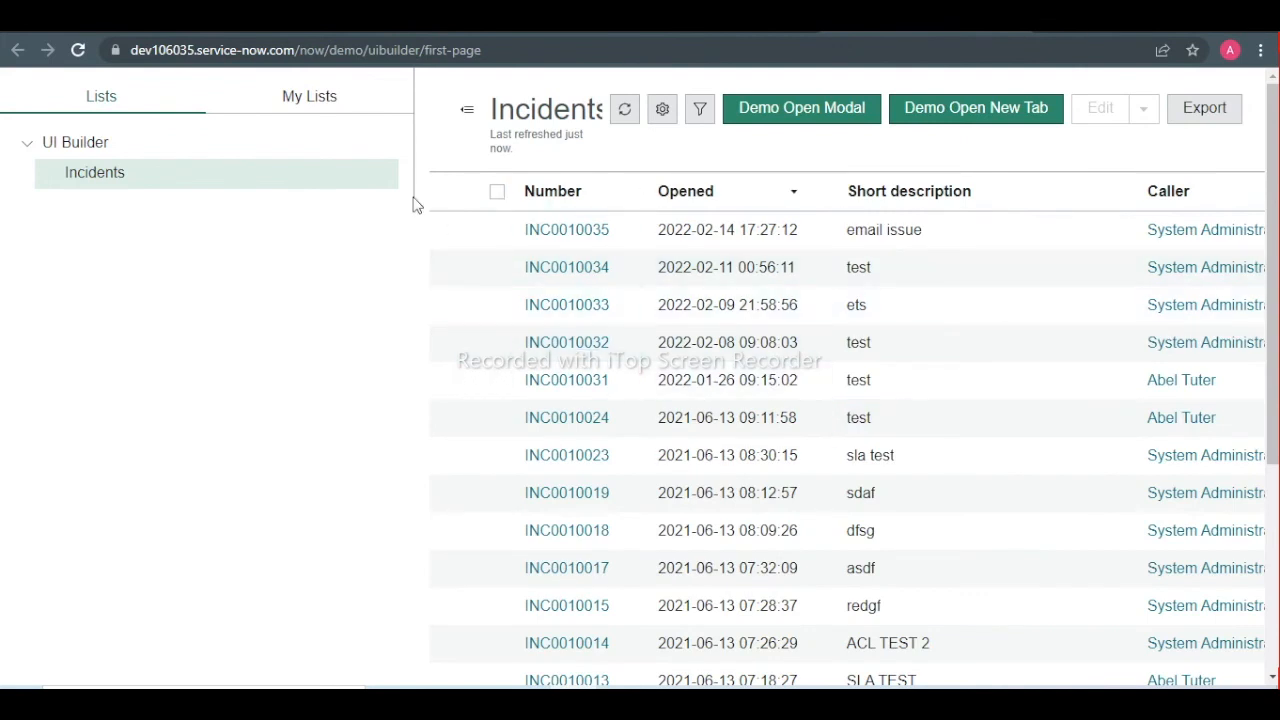
# - Test the row link by opening incidents INC0010035 and INC0010023 from the Incidents list, going back to the list after each
pyautogui.click(549, 231)
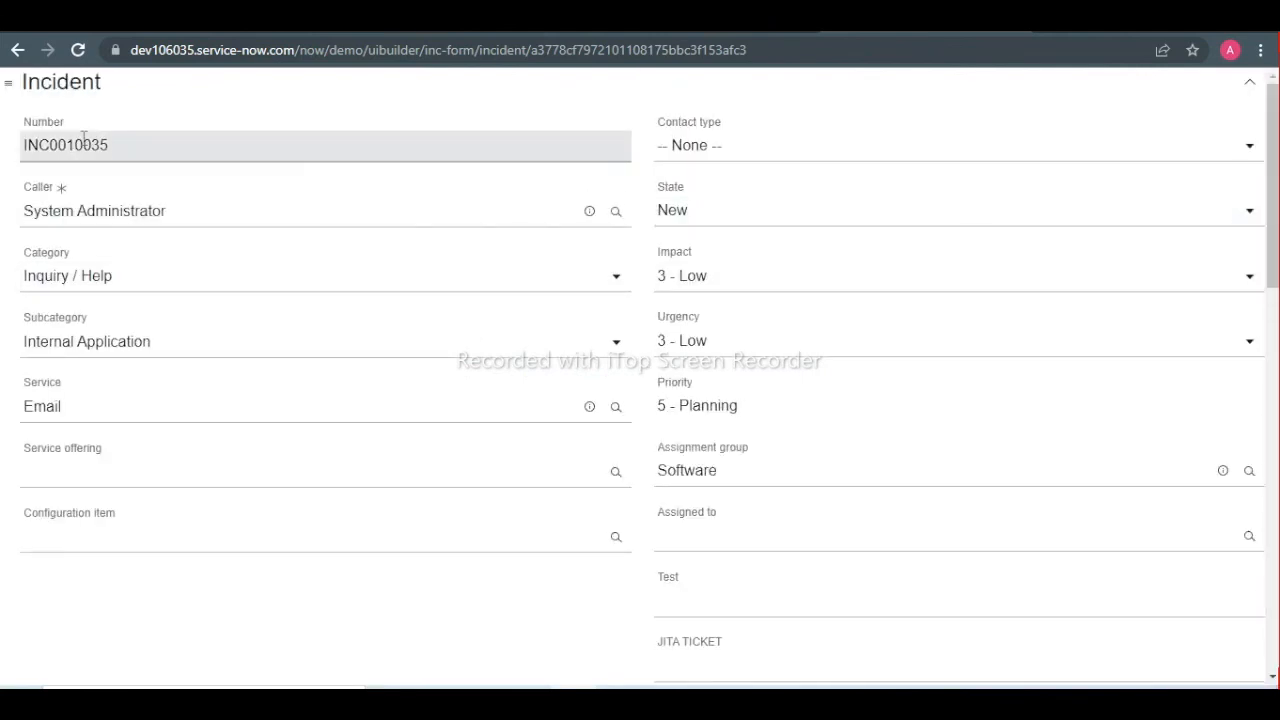
pyautogui.click(17, 49)
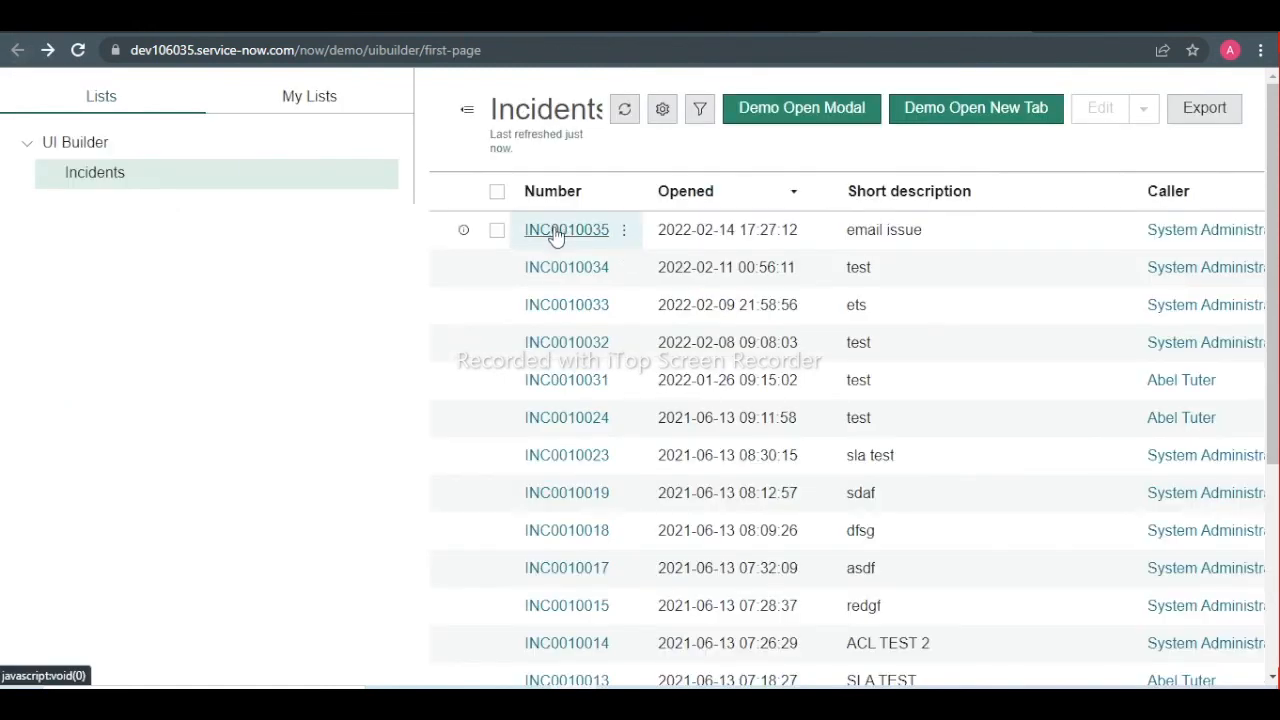
pyautogui.click(587, 462)
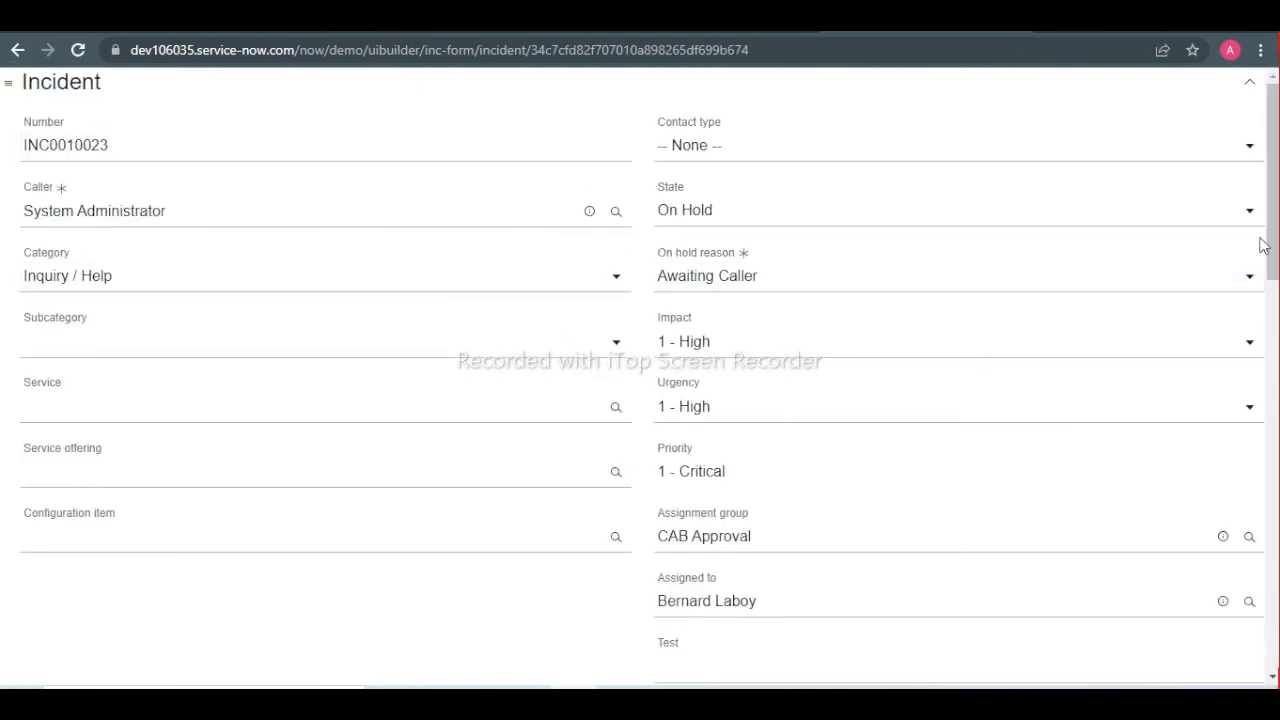
pyautogui.moveTo(1274, 180)
pyautogui.mouseDown()
pyautogui.moveTo(1275, 540)
pyautogui.moveTo(1276, 180)
pyautogui.mouseUp()
pyautogui.click(16, 50)
# - Look through the remaining incidents in the live list and return to First Page in UI Builder
pyautogui.moveTo(1275, 210); pyautogui.dragTo(1275, 405)
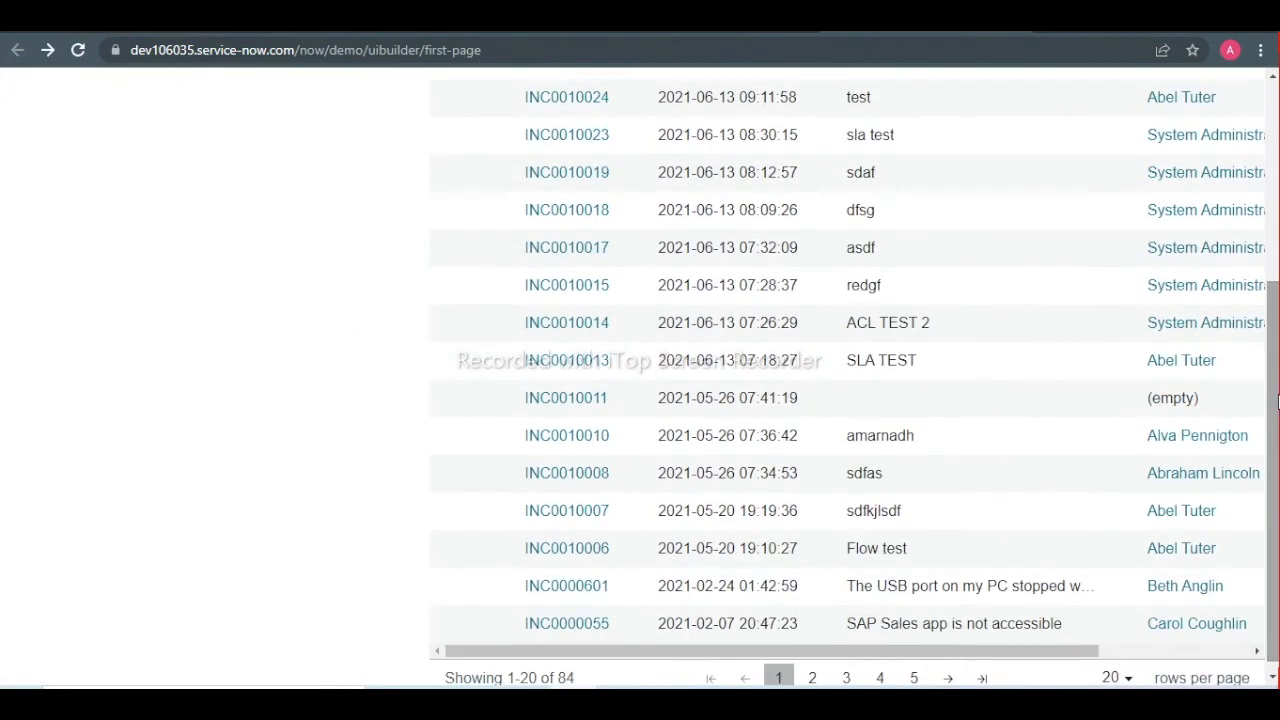
pyautogui.click(722, 22)
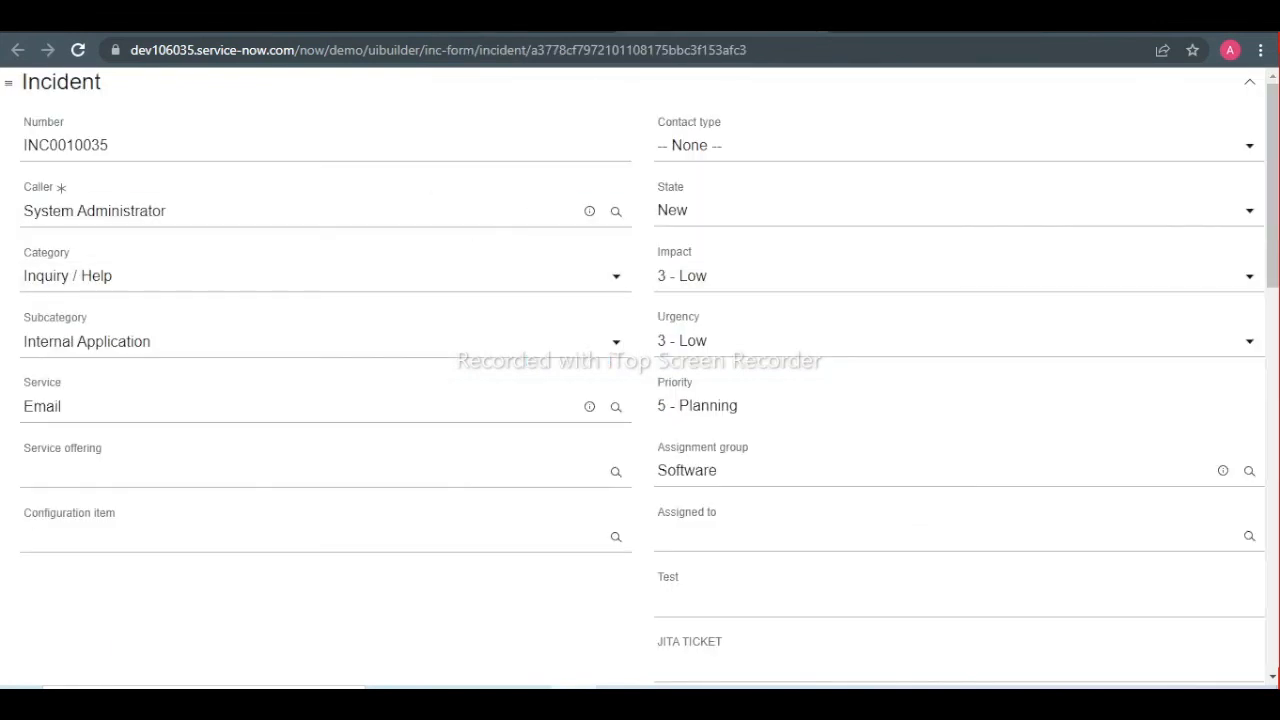
pyautogui.click(486, 20)
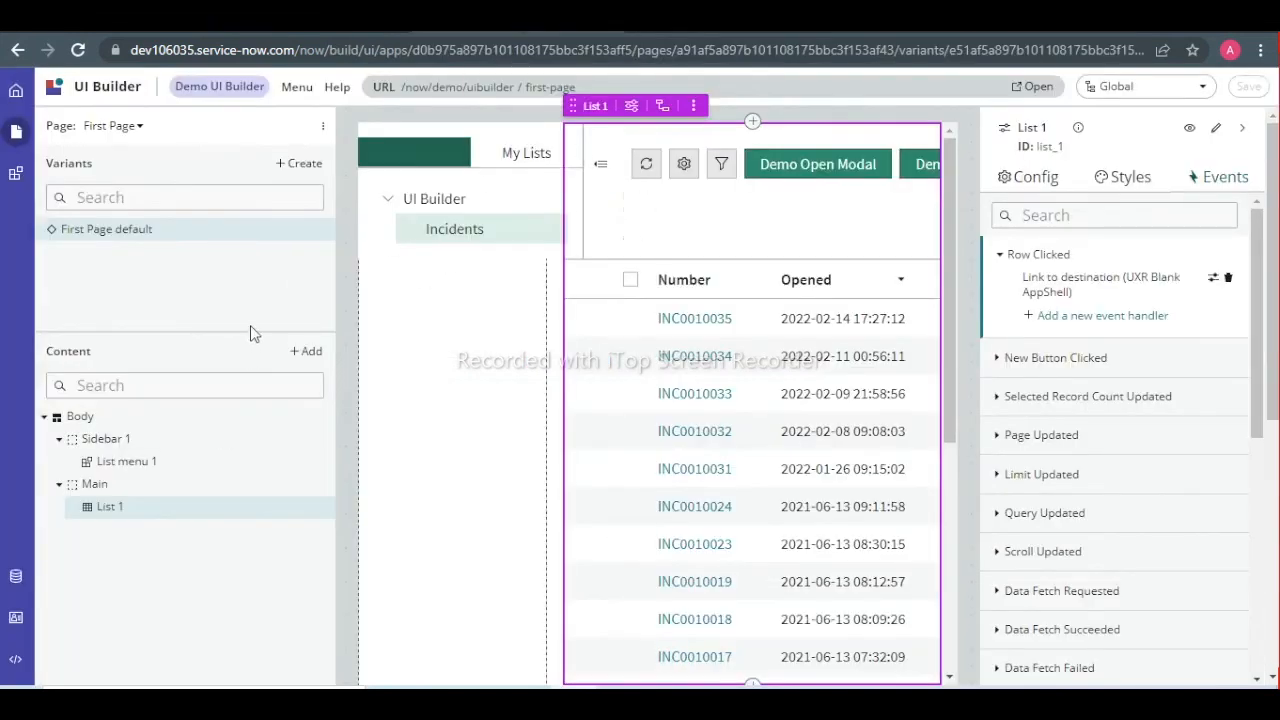